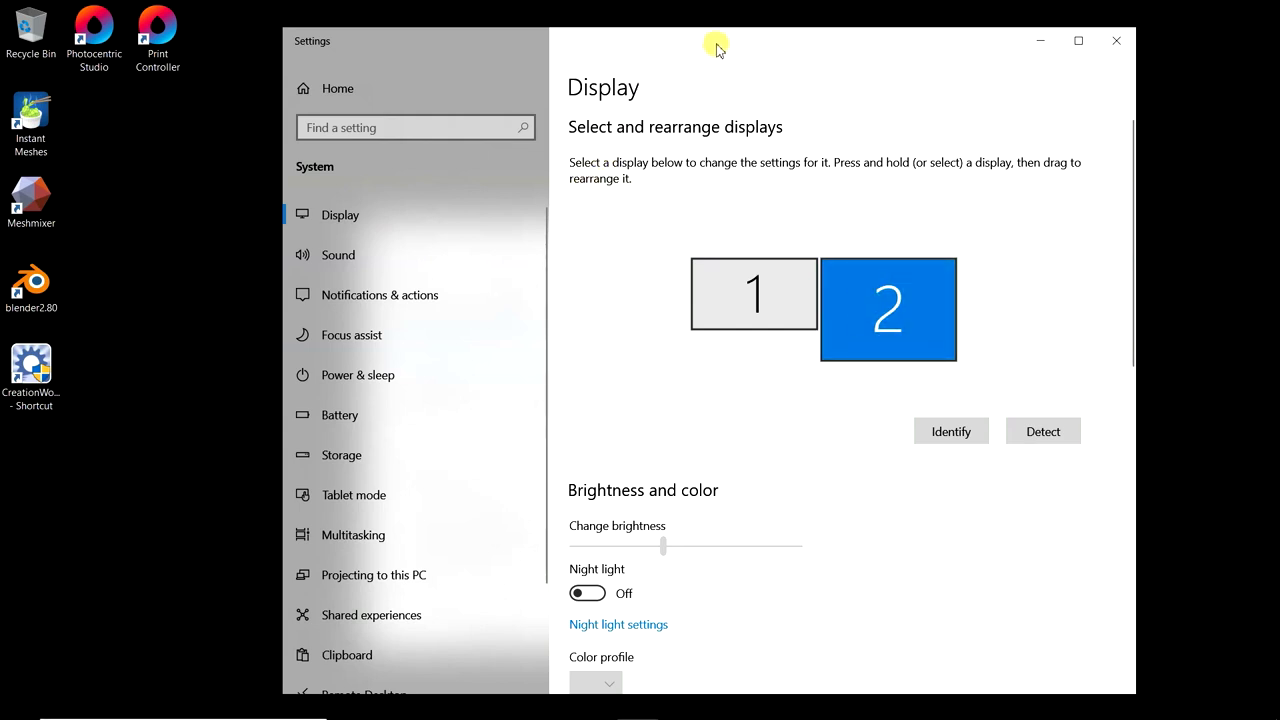
# Compare the scale and resolution settings of display 2 and display 1 in the Windows display settings
pyautogui.moveTo(716, 48); pyautogui.dragTo(708, 32)
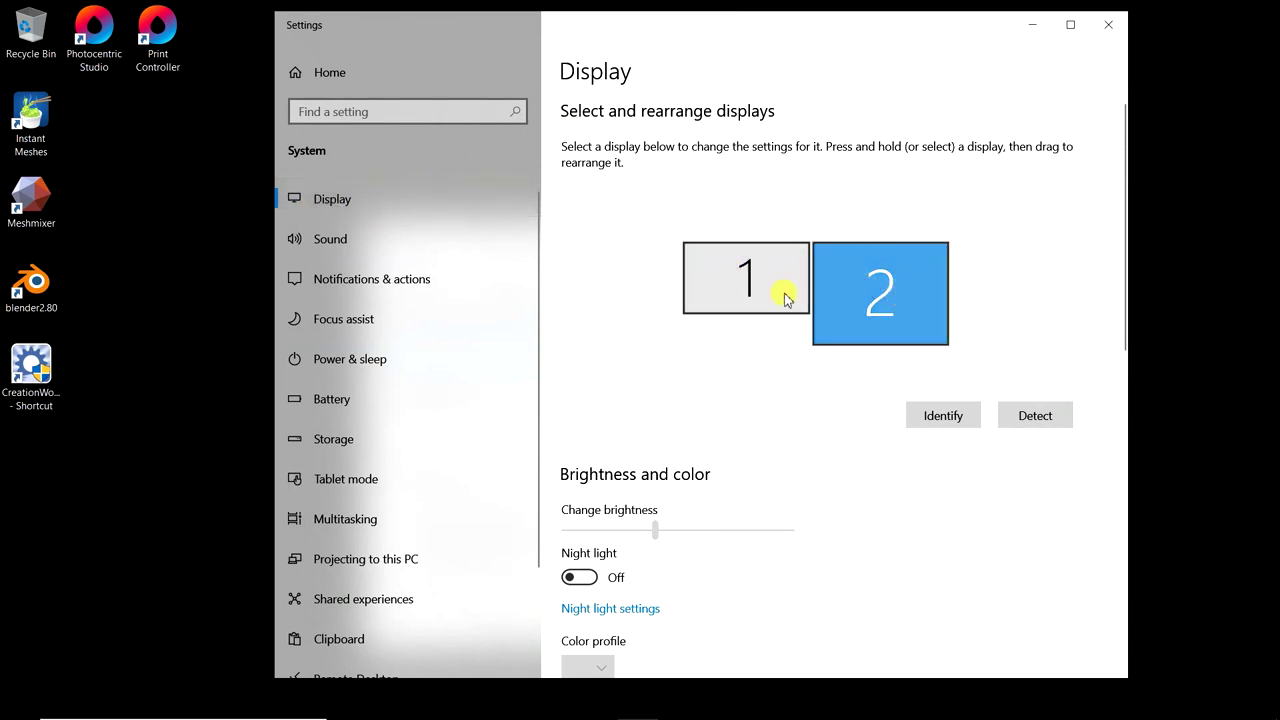
pyautogui.scroll(-4, 779, 398)
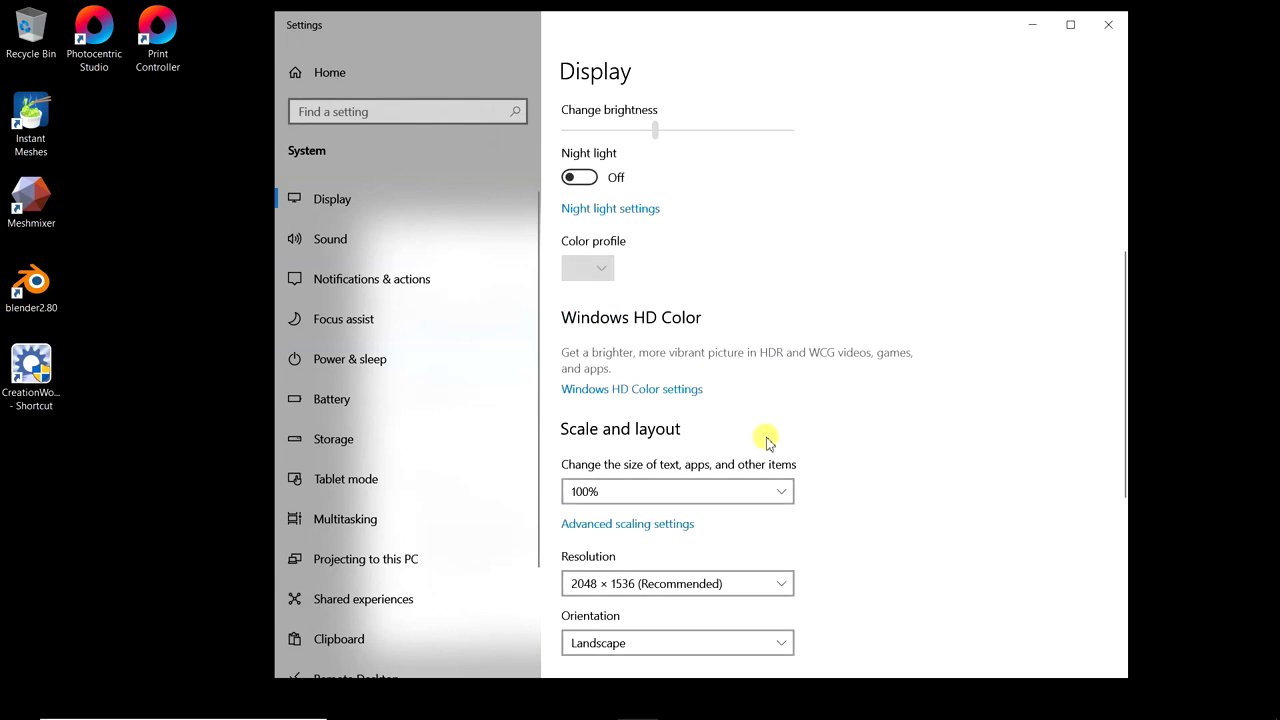
pyautogui.scroll(-2, 776, 435)
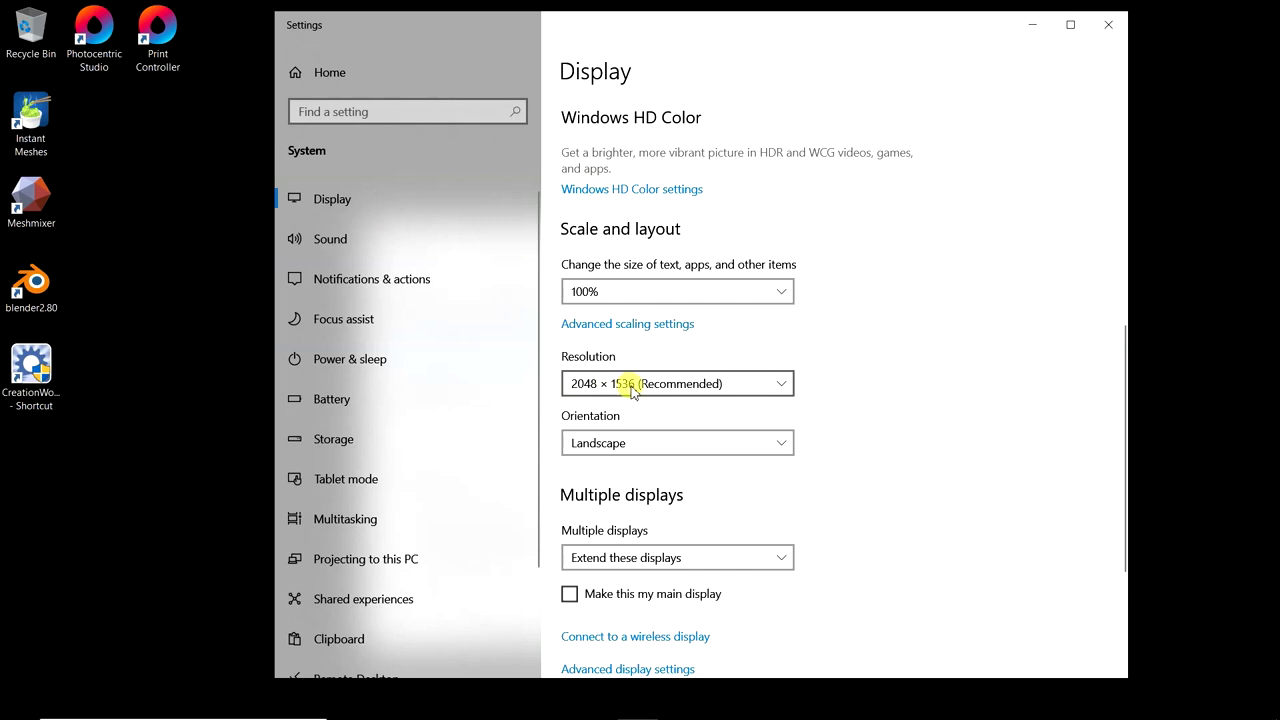
pyautogui.scroll(3, 883, 410)
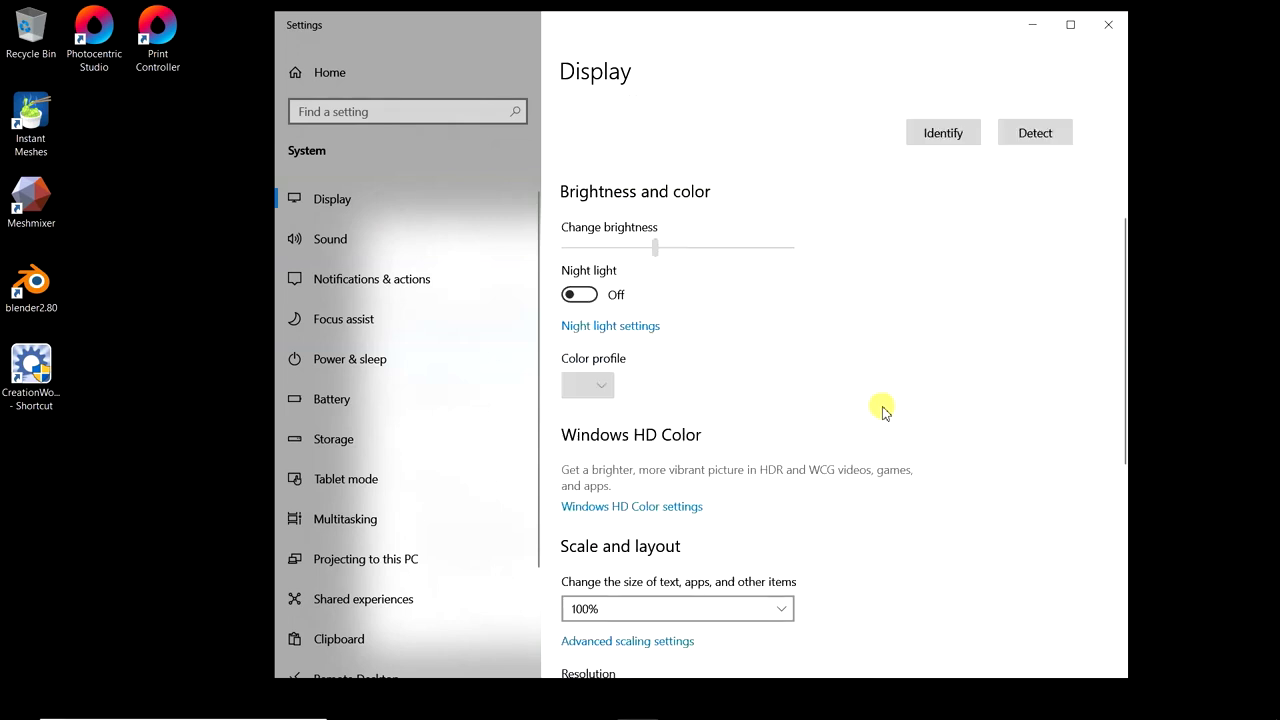
pyautogui.scroll(2, 880, 400)
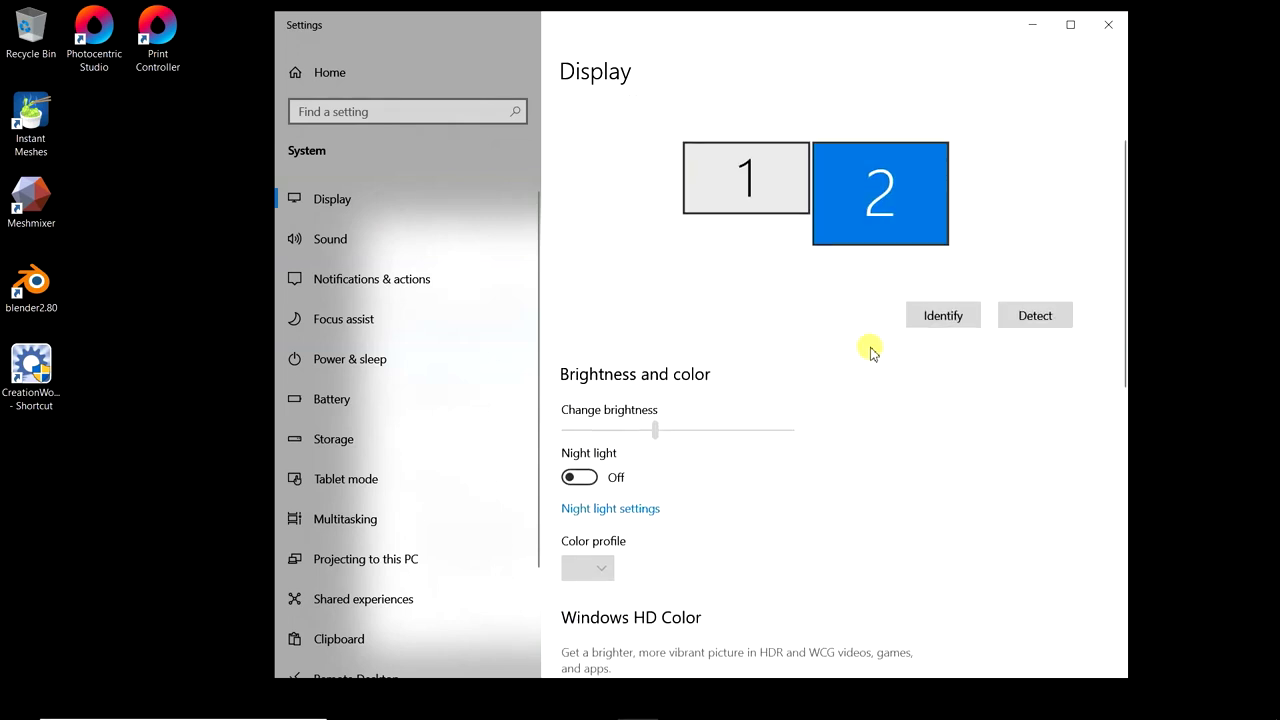
pyautogui.click(732, 190)
pyautogui.scroll(-5, 766, 386)
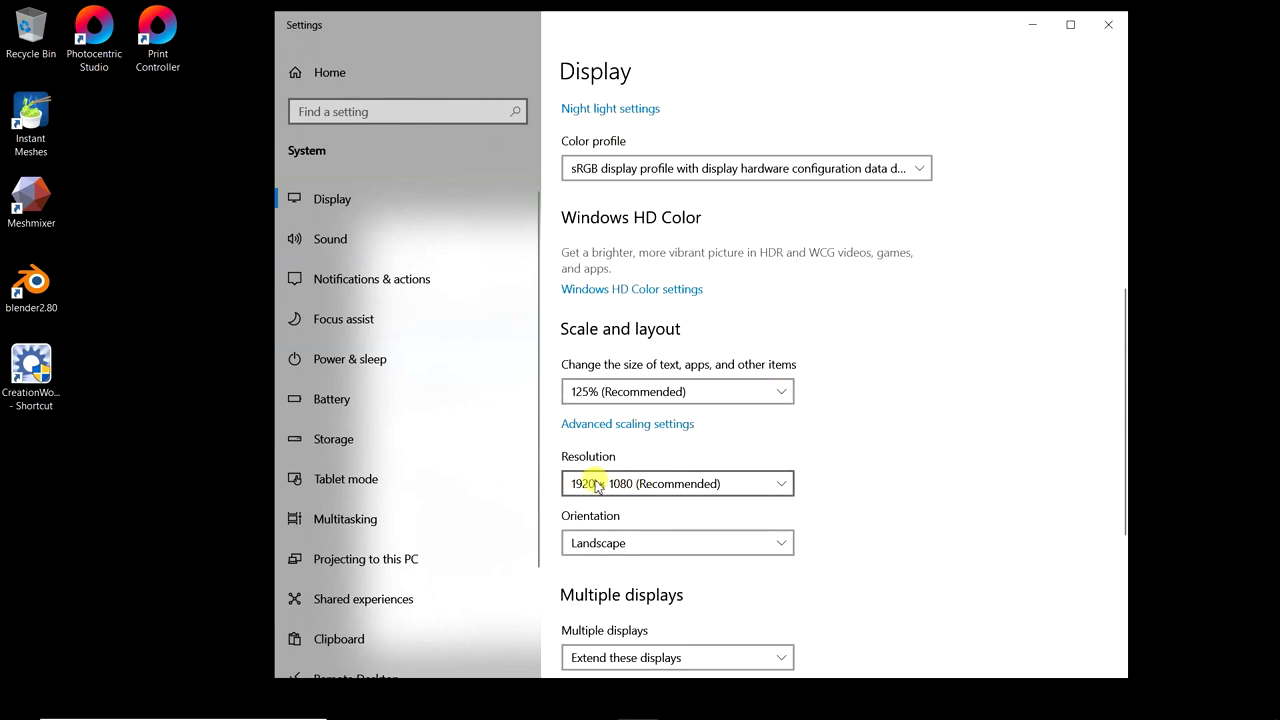
pyautogui.scroll(3, 817, 476)
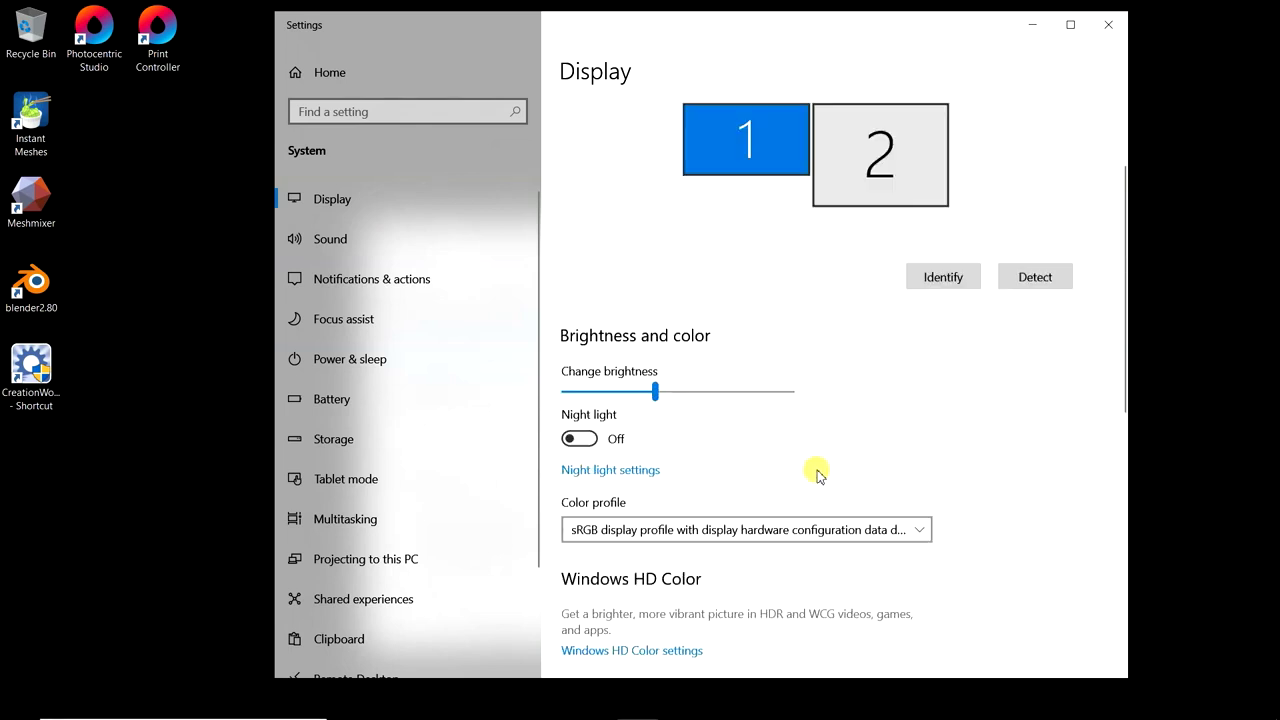
# Select display 2 and review its scale, resolution, orientation and multiple-display settings
pyautogui.click(863, 288)
pyautogui.scroll(-5, 800, 360)
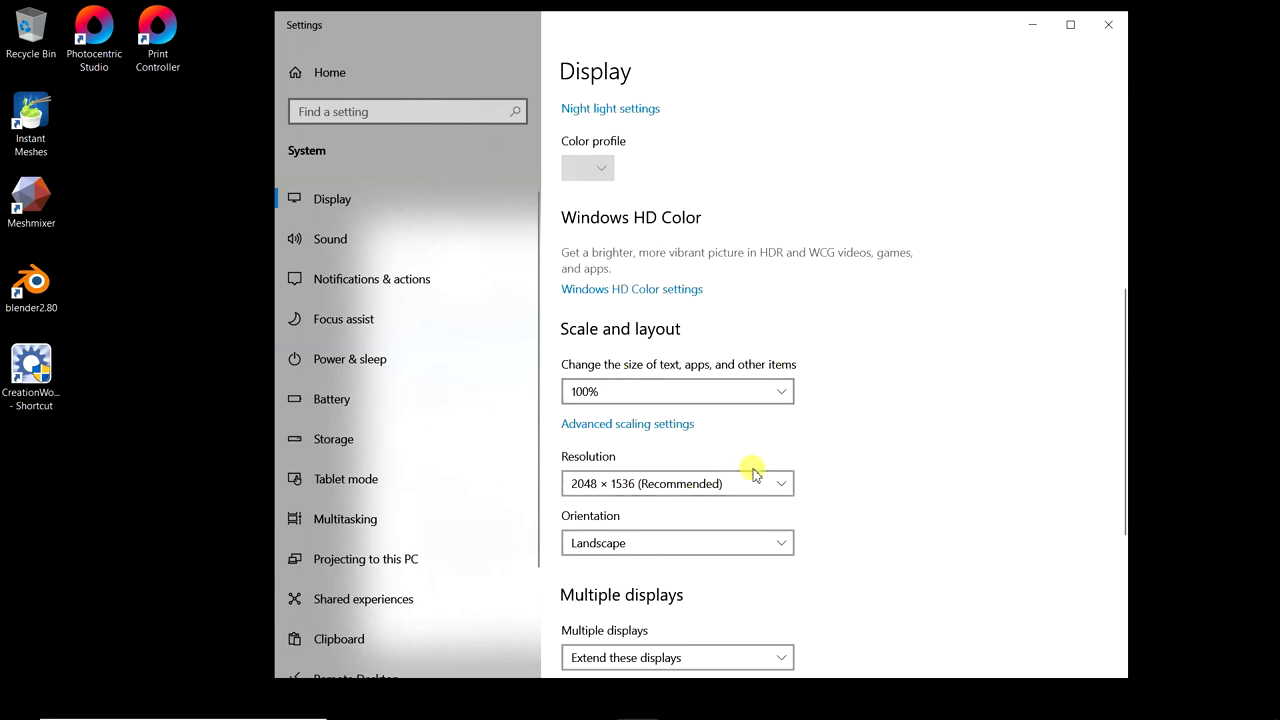
pyautogui.scroll(-4, 846, 457)
pyautogui.scroll(2, 766, 375)
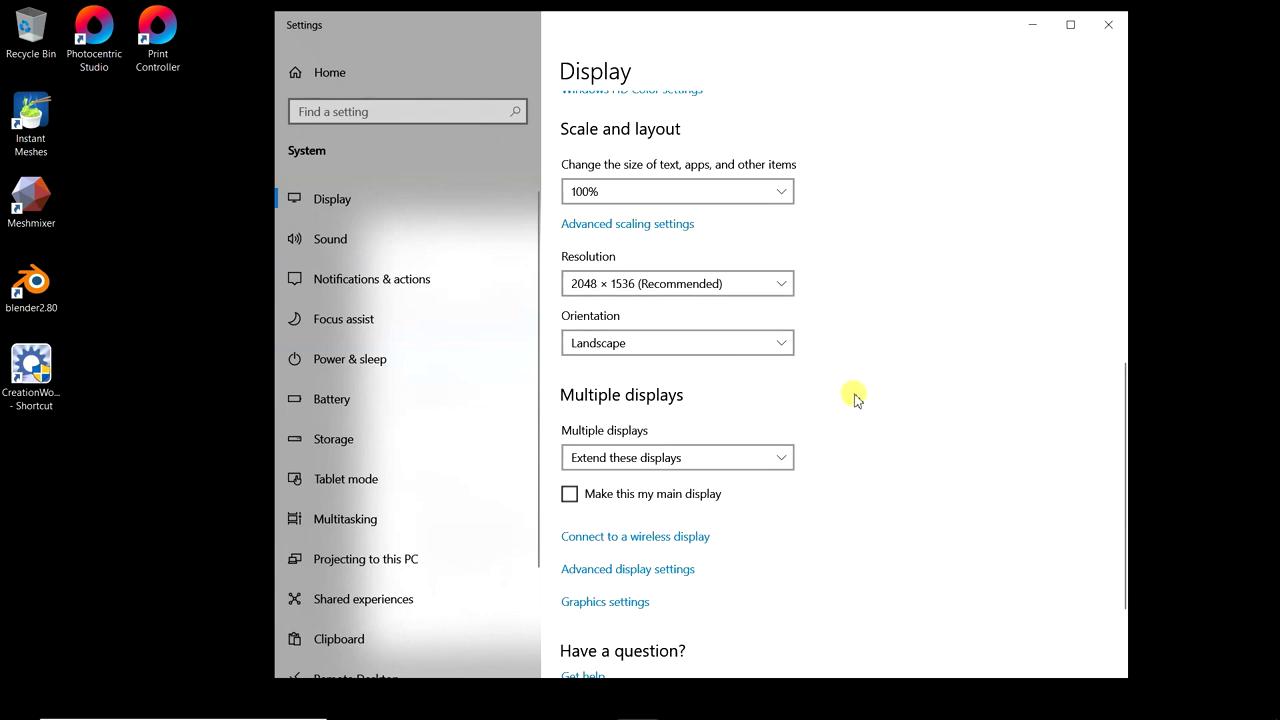
pyautogui.scroll(4, 852, 394)
pyautogui.scroll(3, 852, 396)
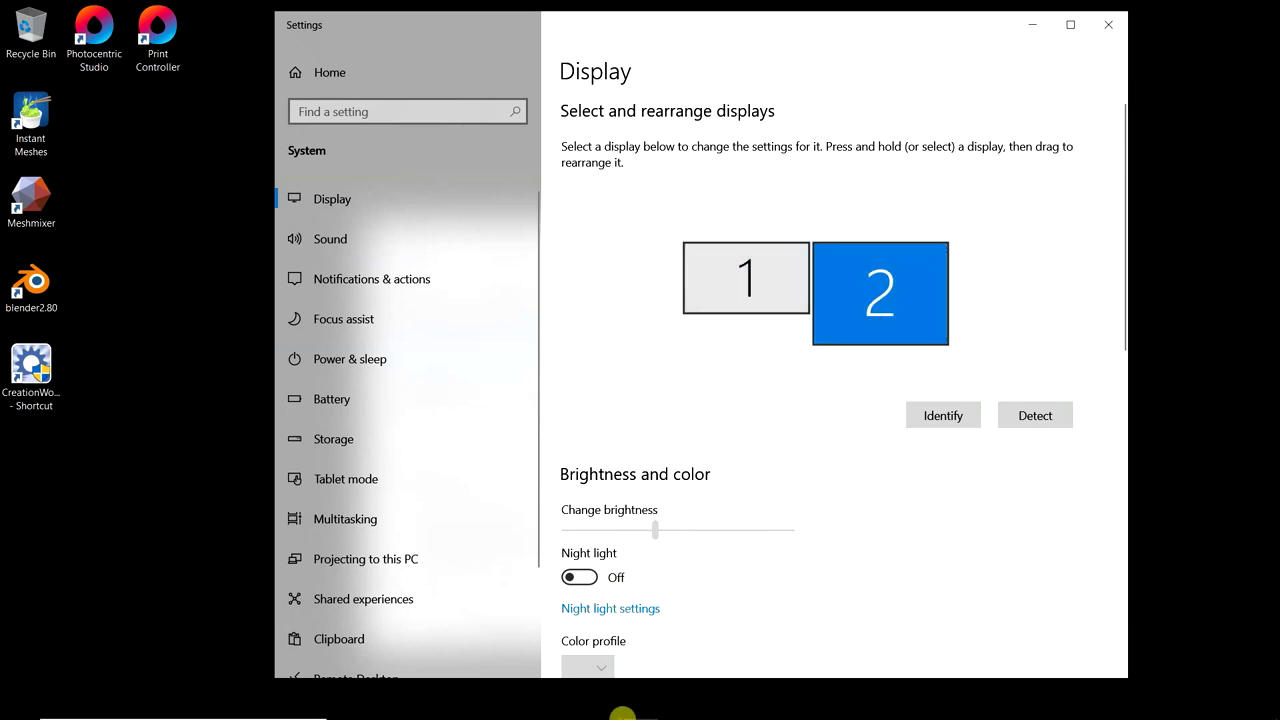
# Bring up the Intel UHD Graphics Control Panel, move the Settings window aside and check display 2's Windows options for a custom resolution setting
pyautogui.click(681, 703)
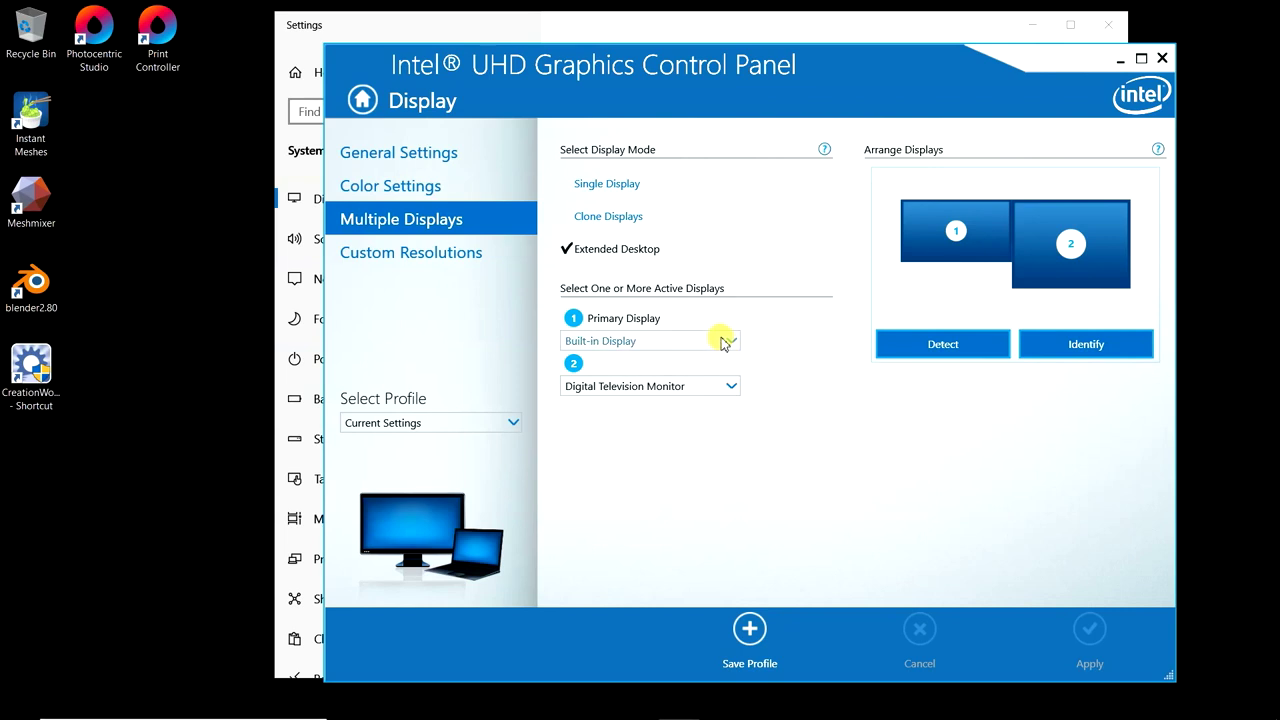
pyautogui.moveTo(834, 34); pyautogui.dragTo(662, 27)
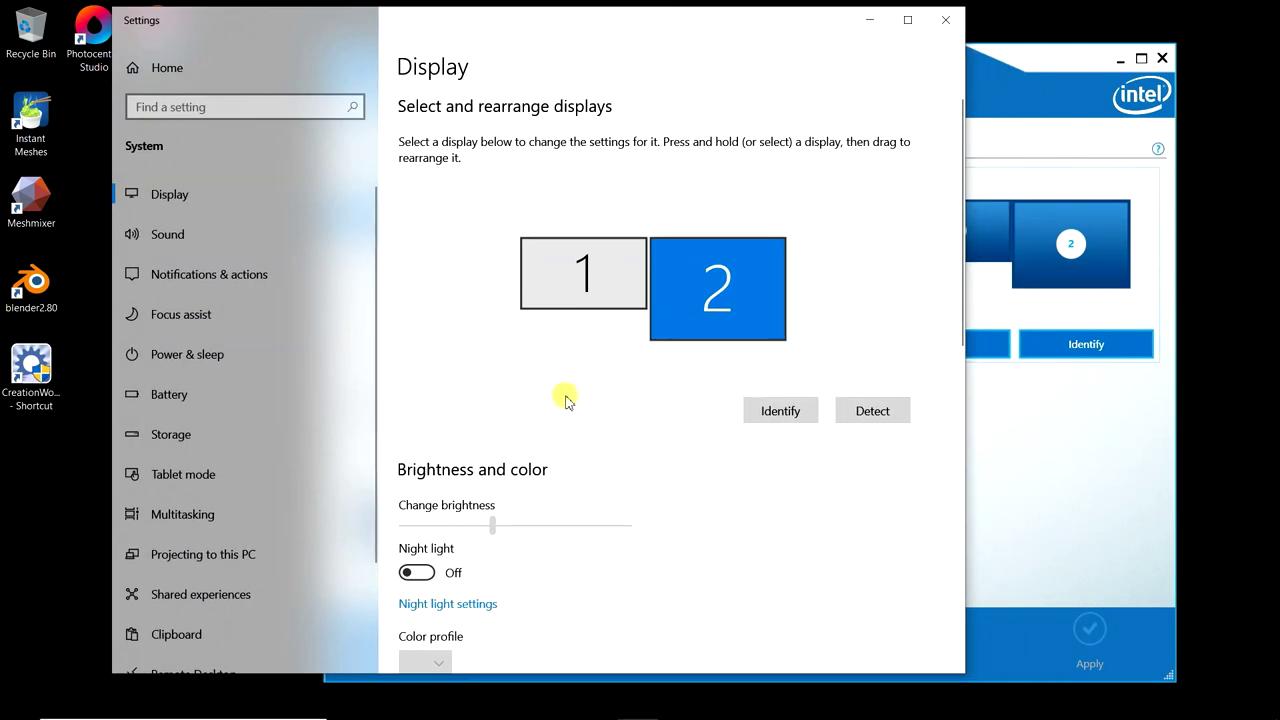
pyautogui.scroll(-3, 567, 400)
pyautogui.scroll(-4, 575, 370)
pyautogui.scroll(4, 575, 415)
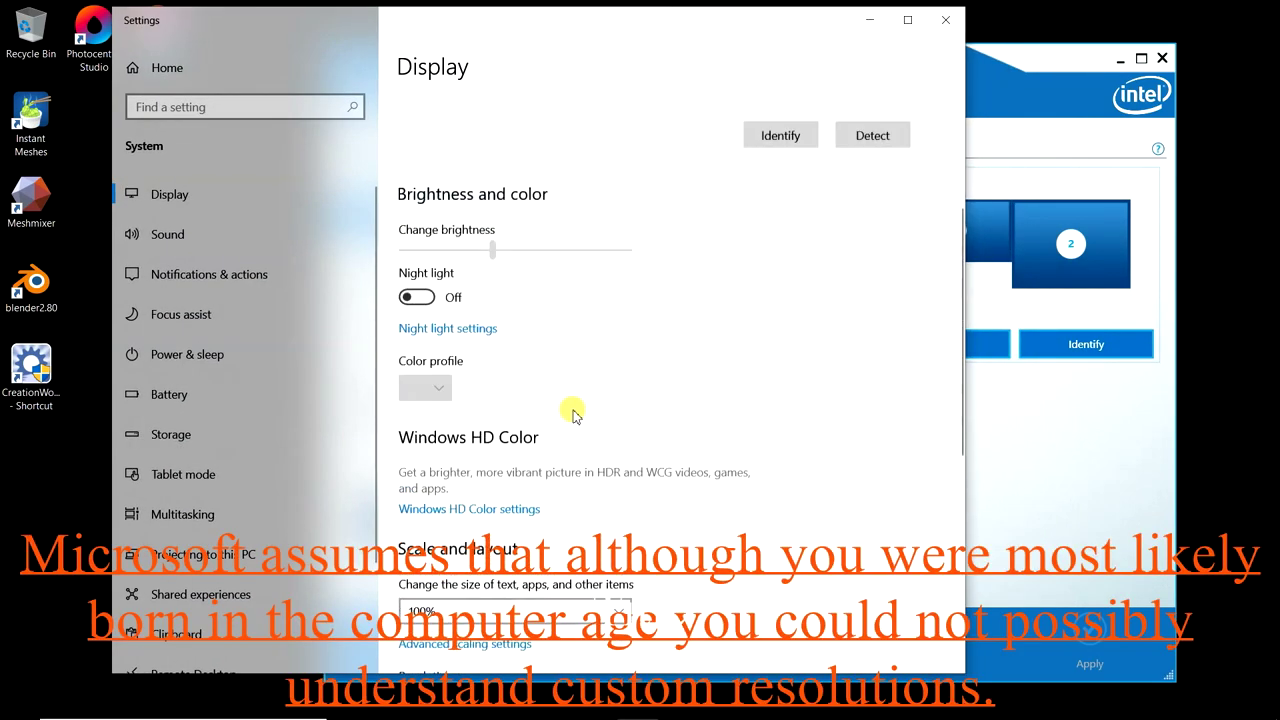
pyautogui.scroll(3, 572, 412)
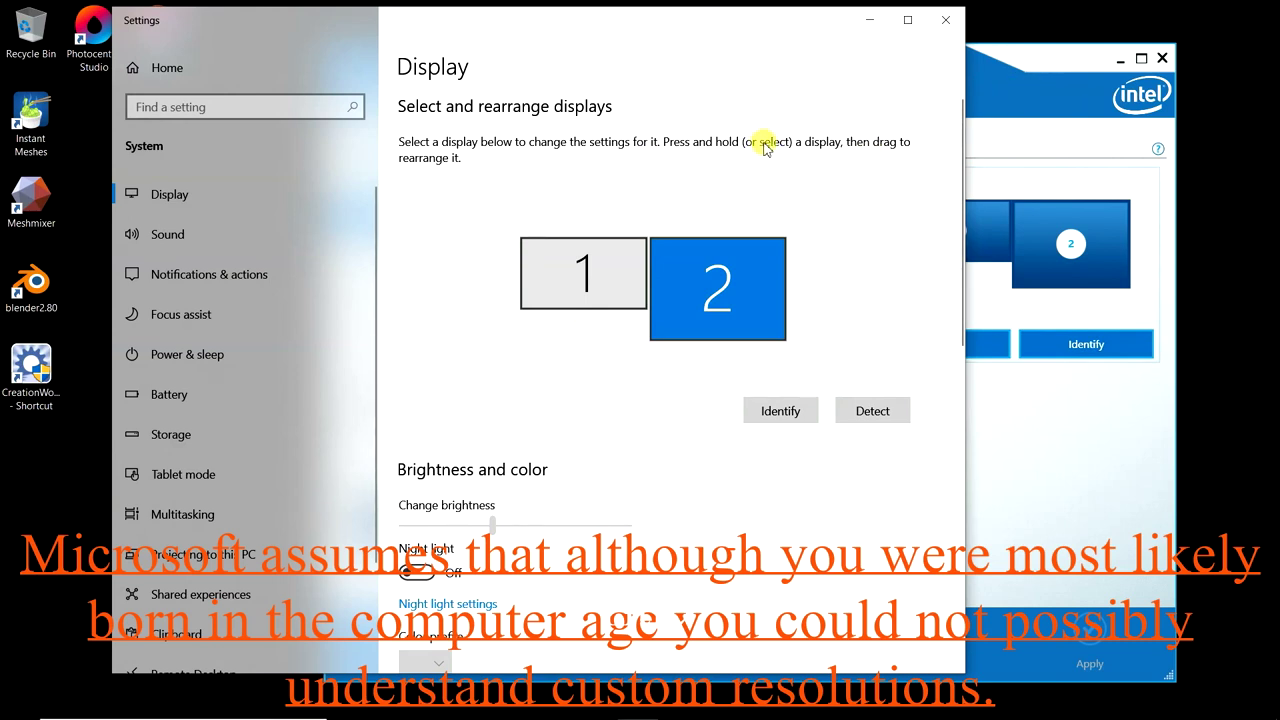
pyautogui.scroll(-1, 709, 109)
pyautogui.scroll(1, 720, 60)
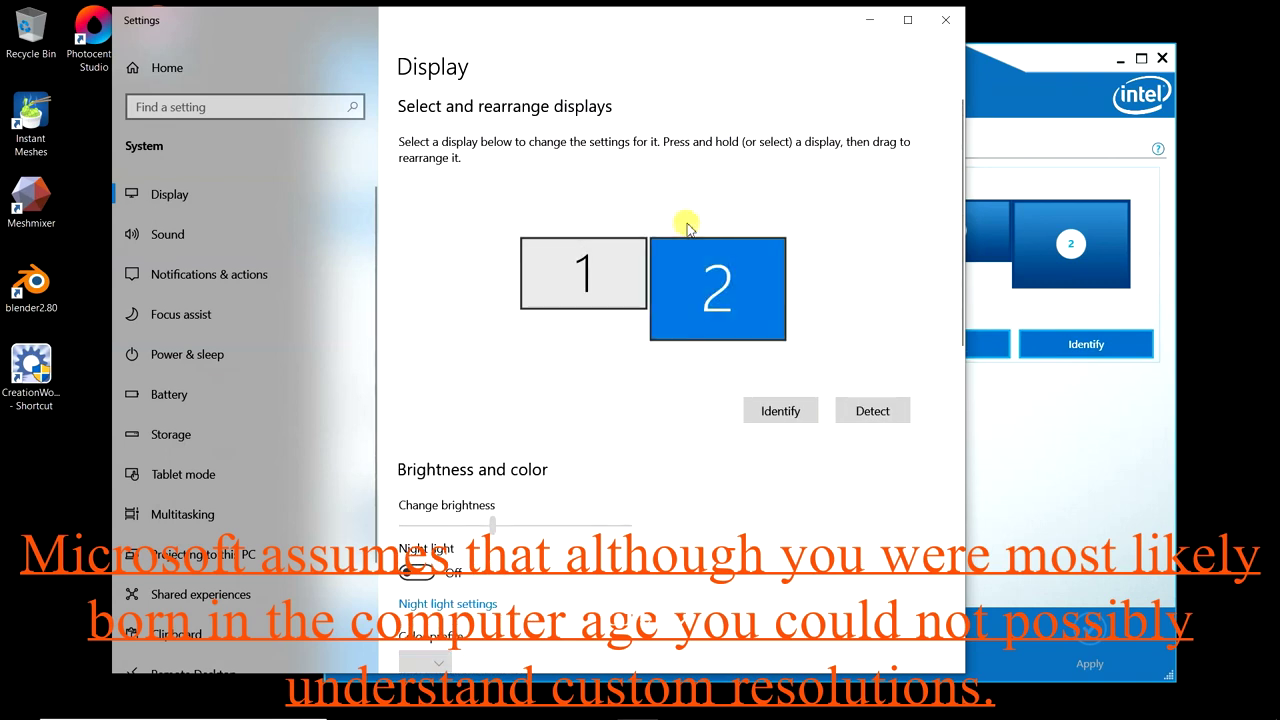
# Switch to the Intel UHD Graphics Control Panel and review the general and multiple-display settings, keeping Digital Television Monitor as the second display
pyautogui.click(1014, 90)
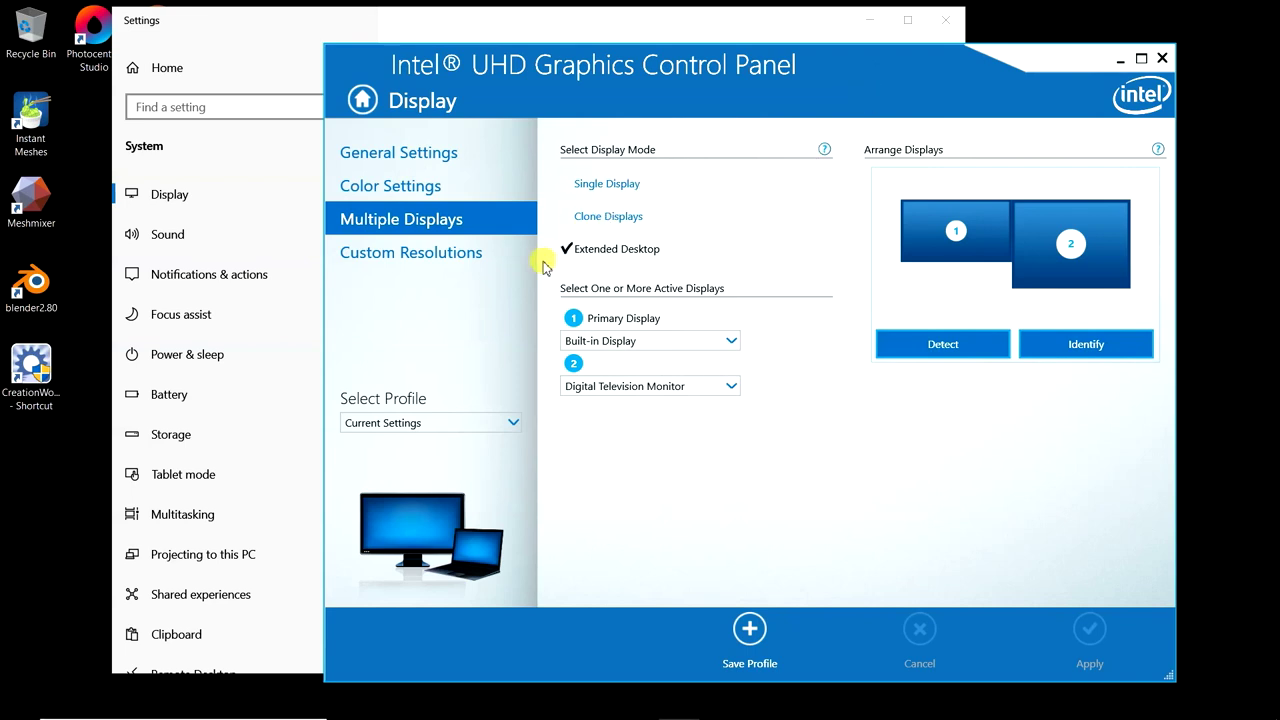
pyautogui.click(446, 157)
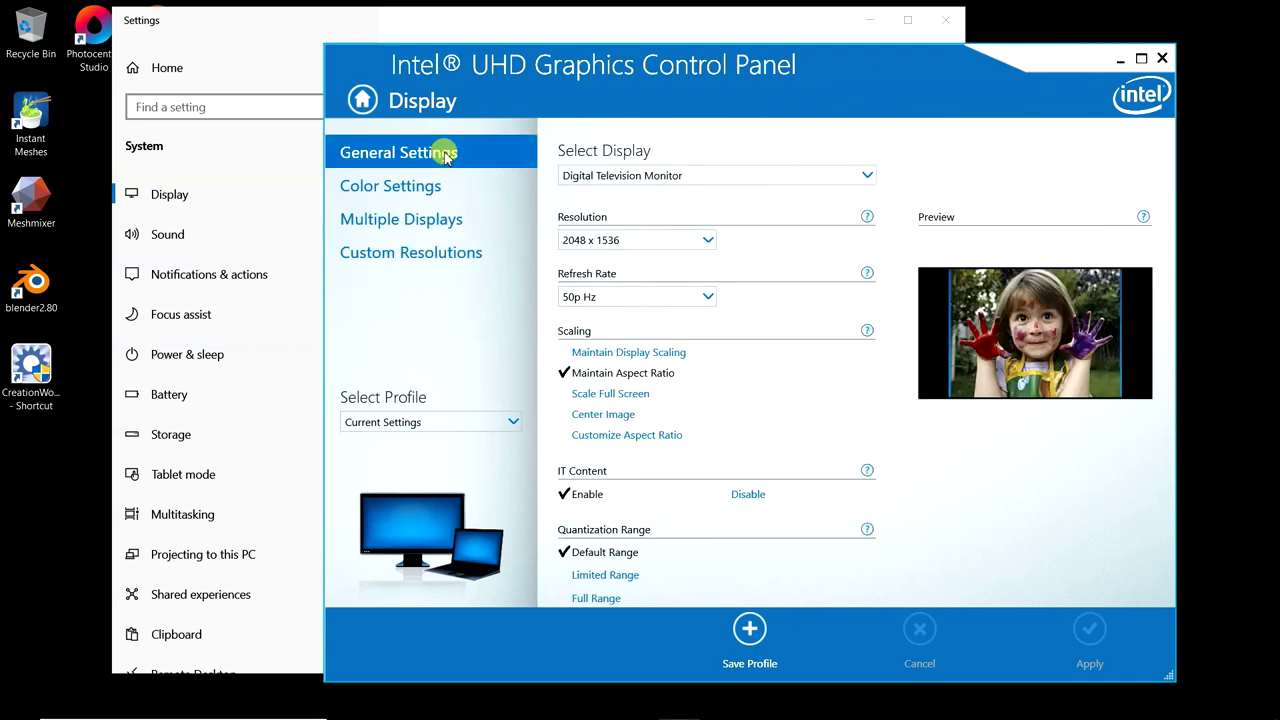
pyautogui.click(443, 226)
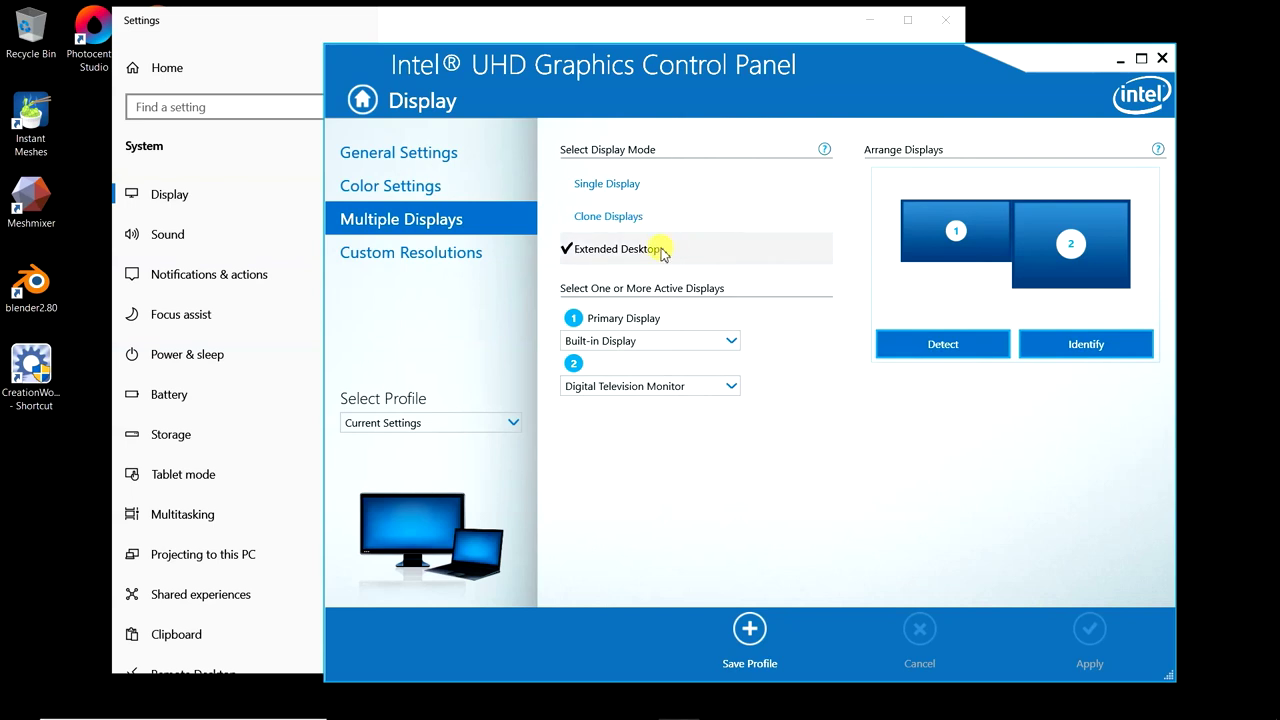
pyautogui.click(1096, 272)
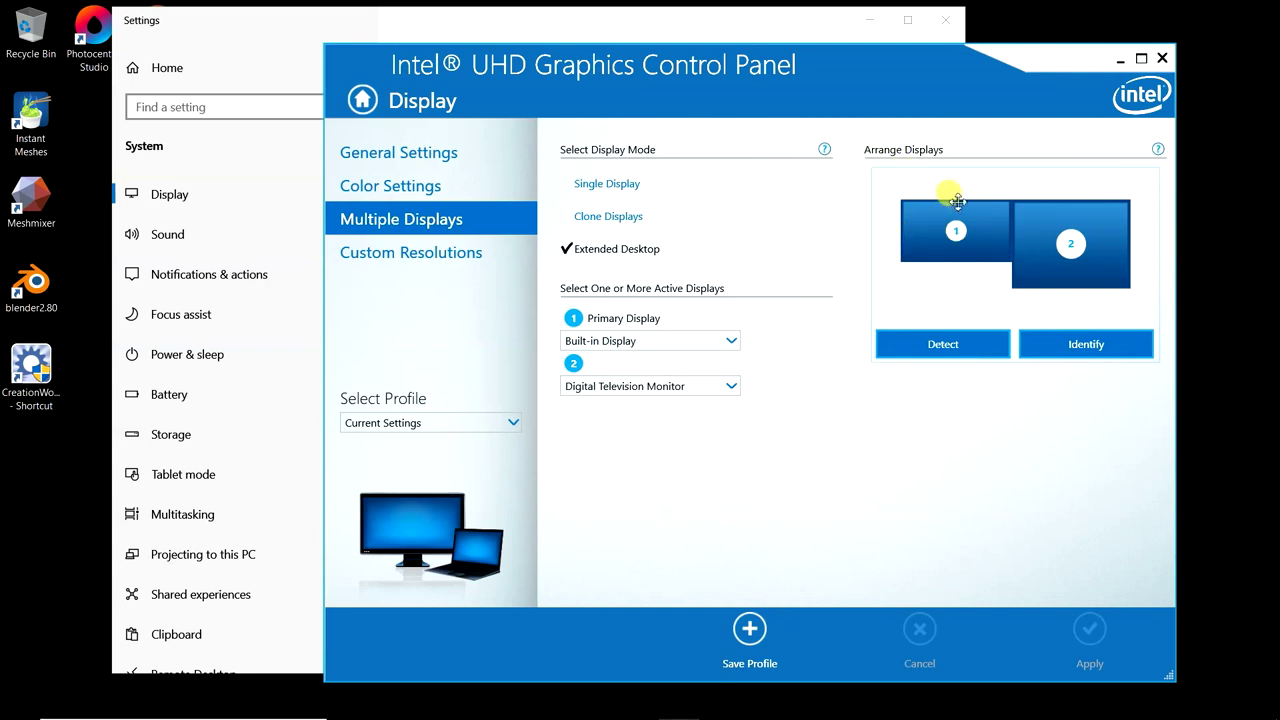
pyautogui.click(728, 387)
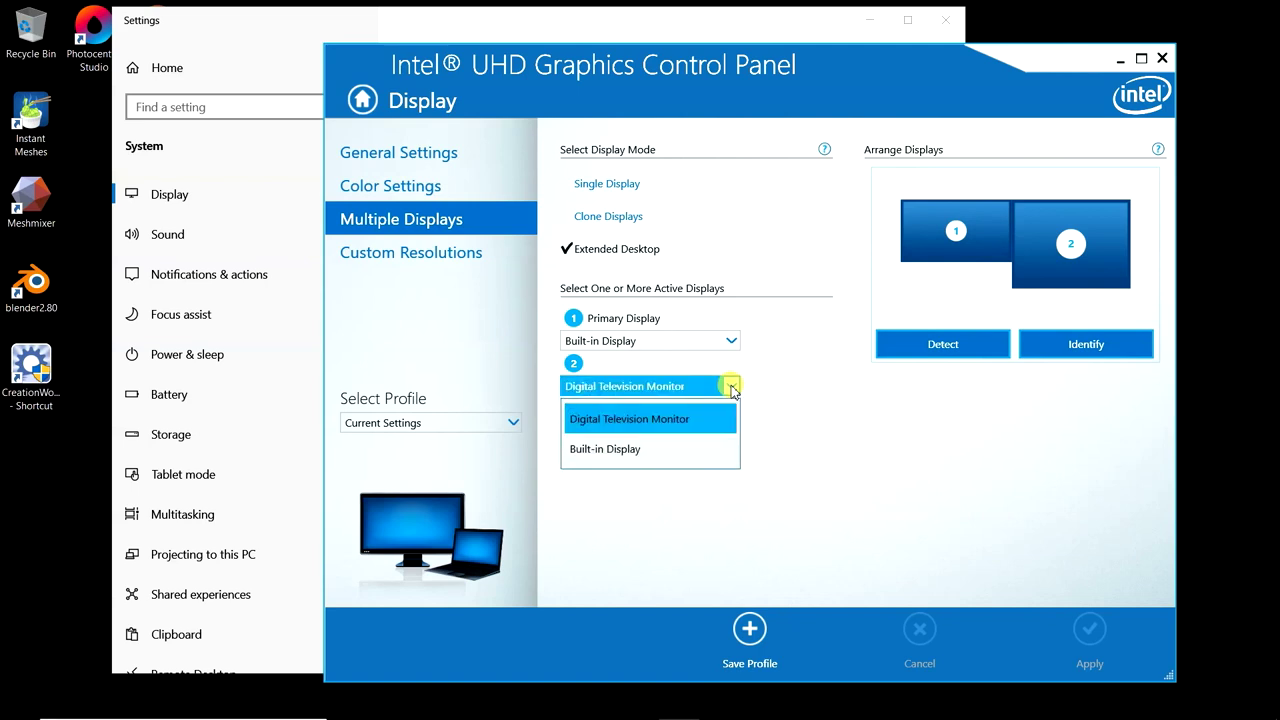
pyautogui.click(715, 423)
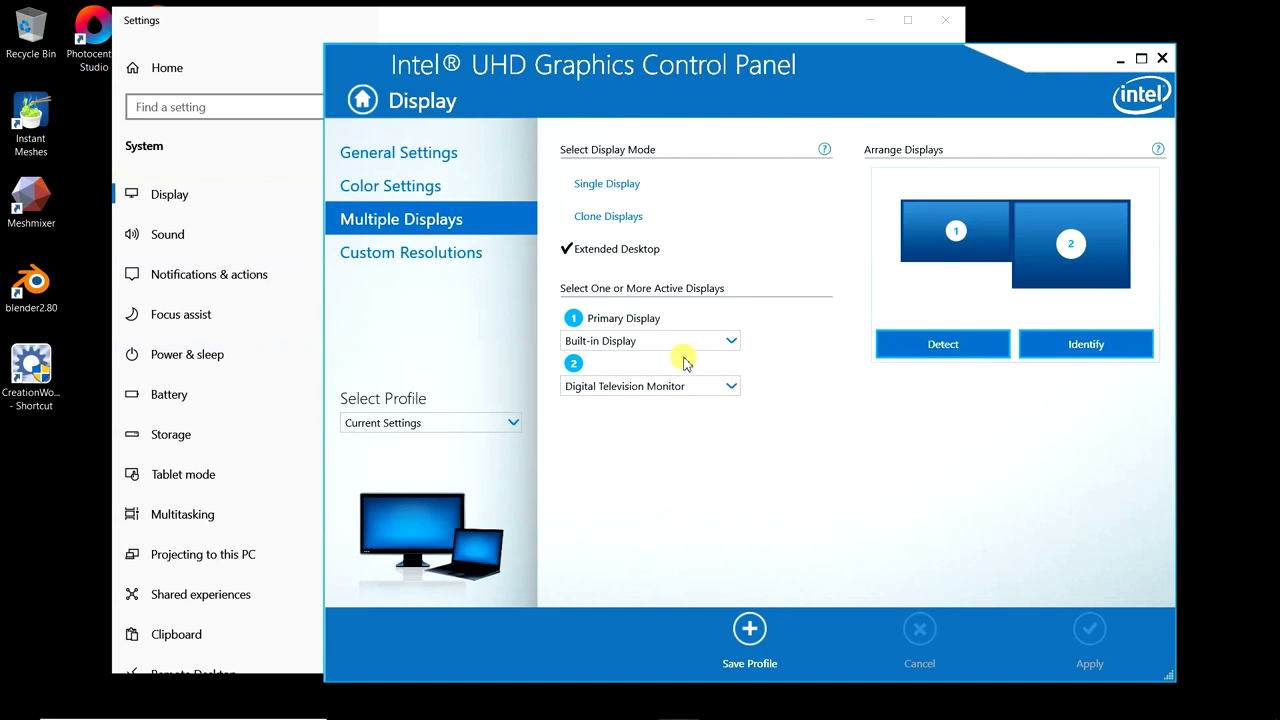
# Start a custom resolution, accepting the warning, and set width 2048, height 1536 and refresh rate 50
pyautogui.click(434, 262)
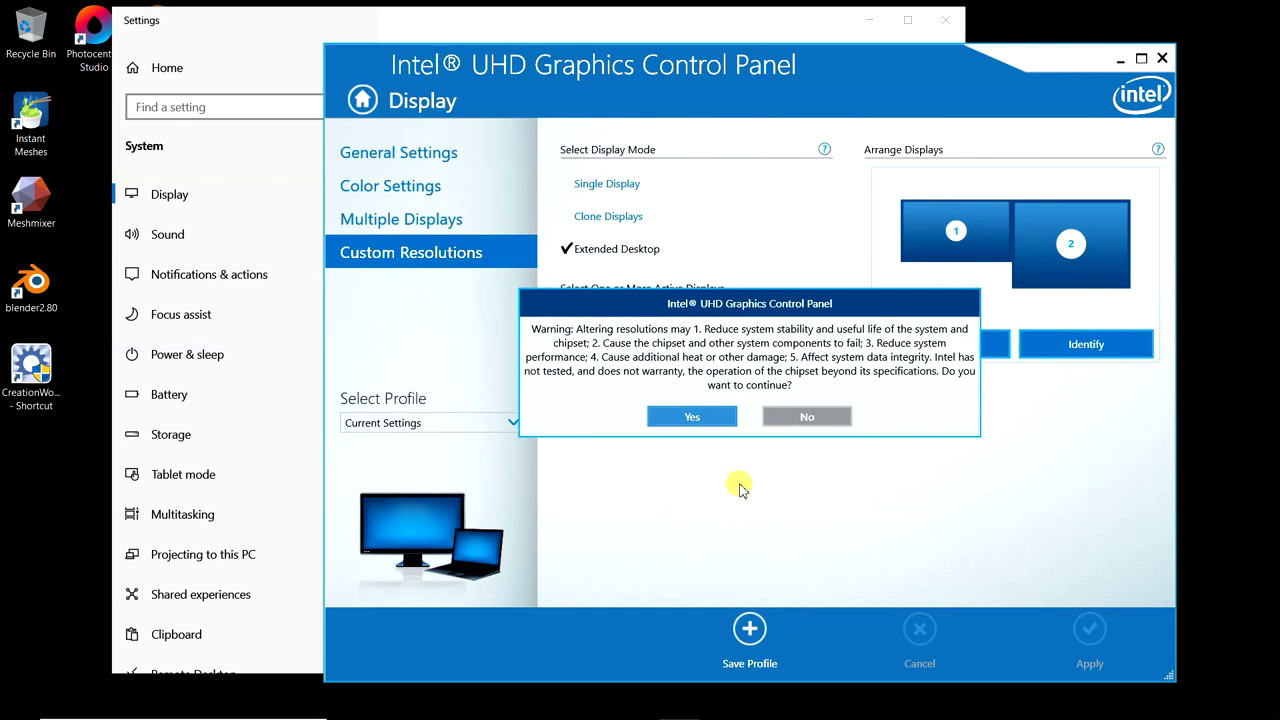
pyautogui.click(705, 420)
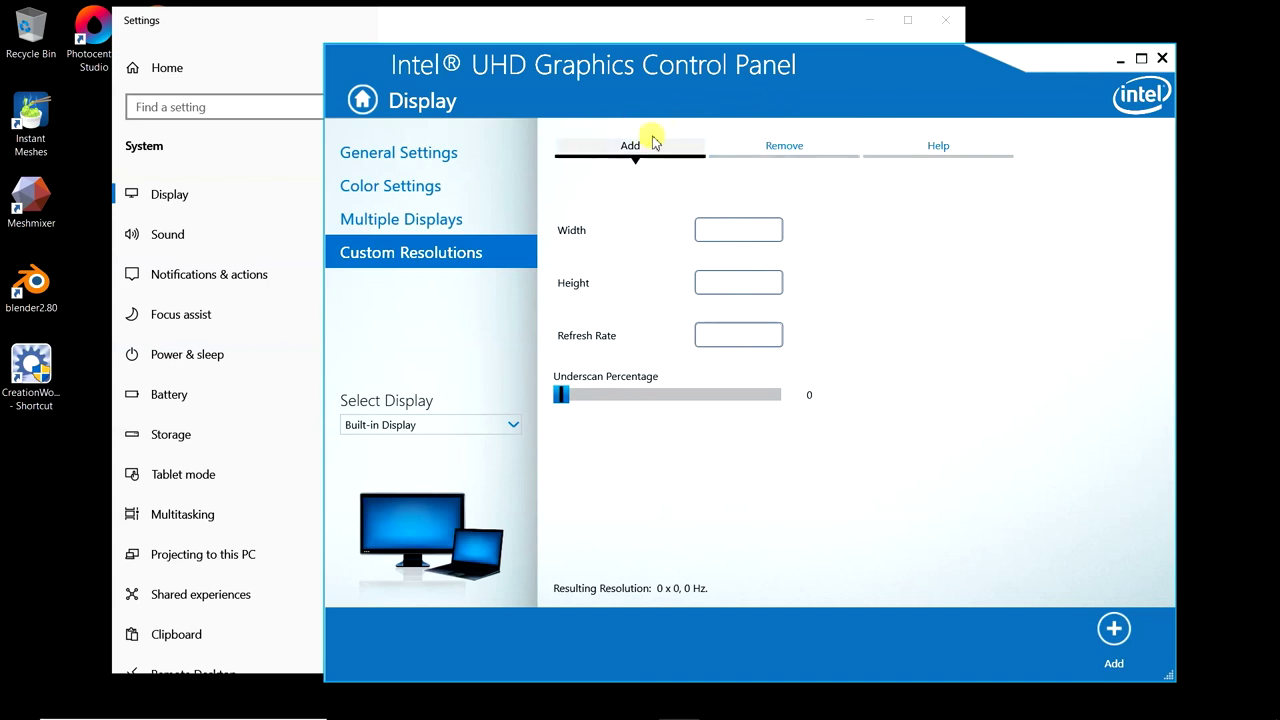
pyautogui.click(731, 230)
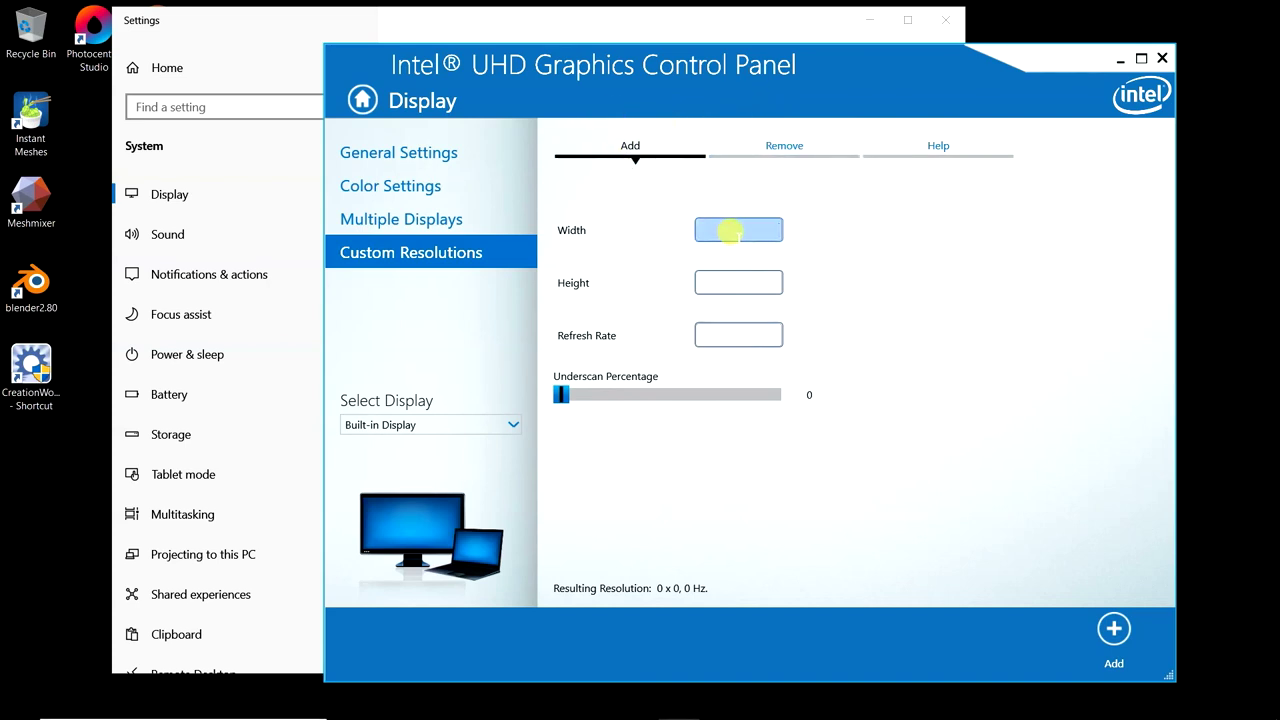
pyautogui.write('2048')
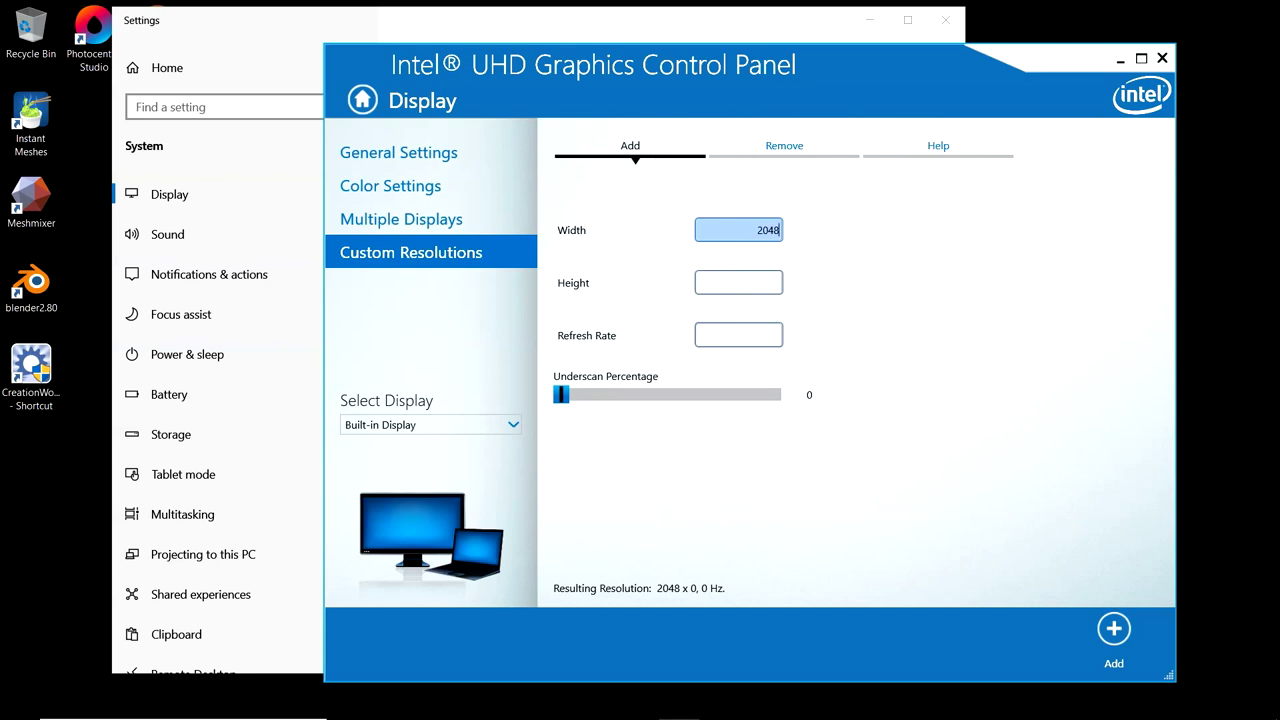
pyautogui.click(737, 280)
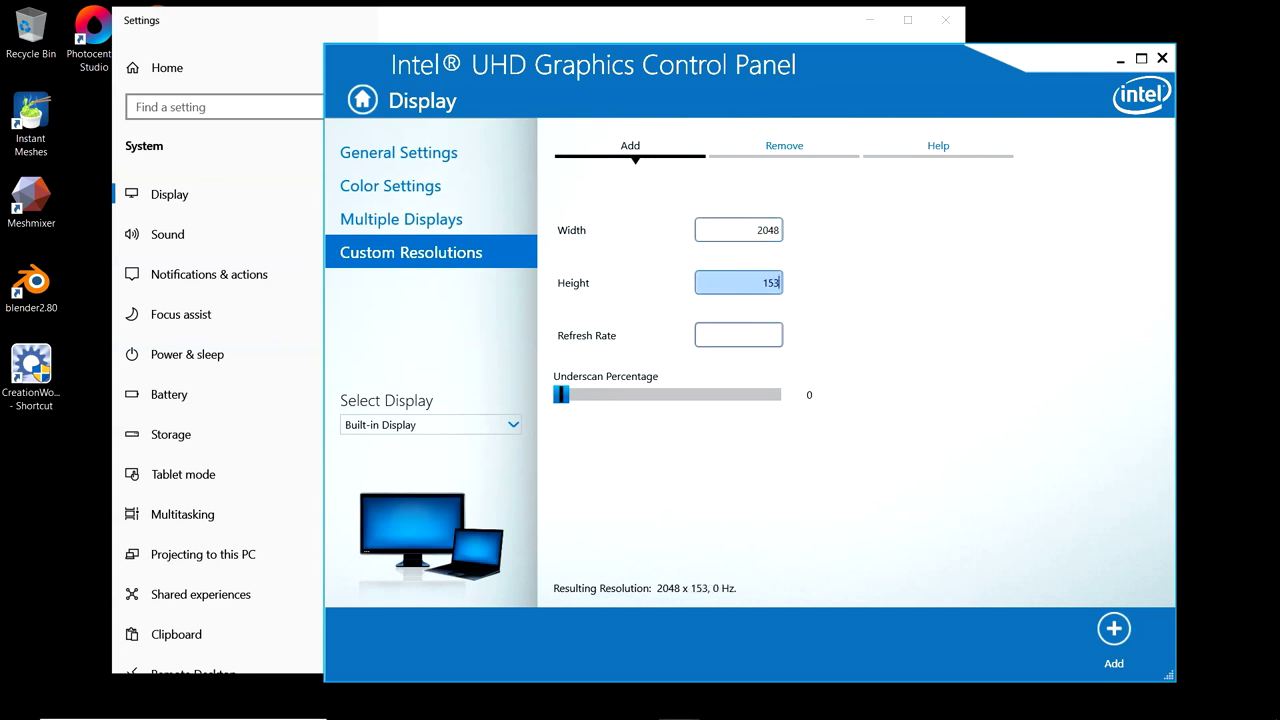
pyautogui.click(738, 334)
pyautogui.write('50')
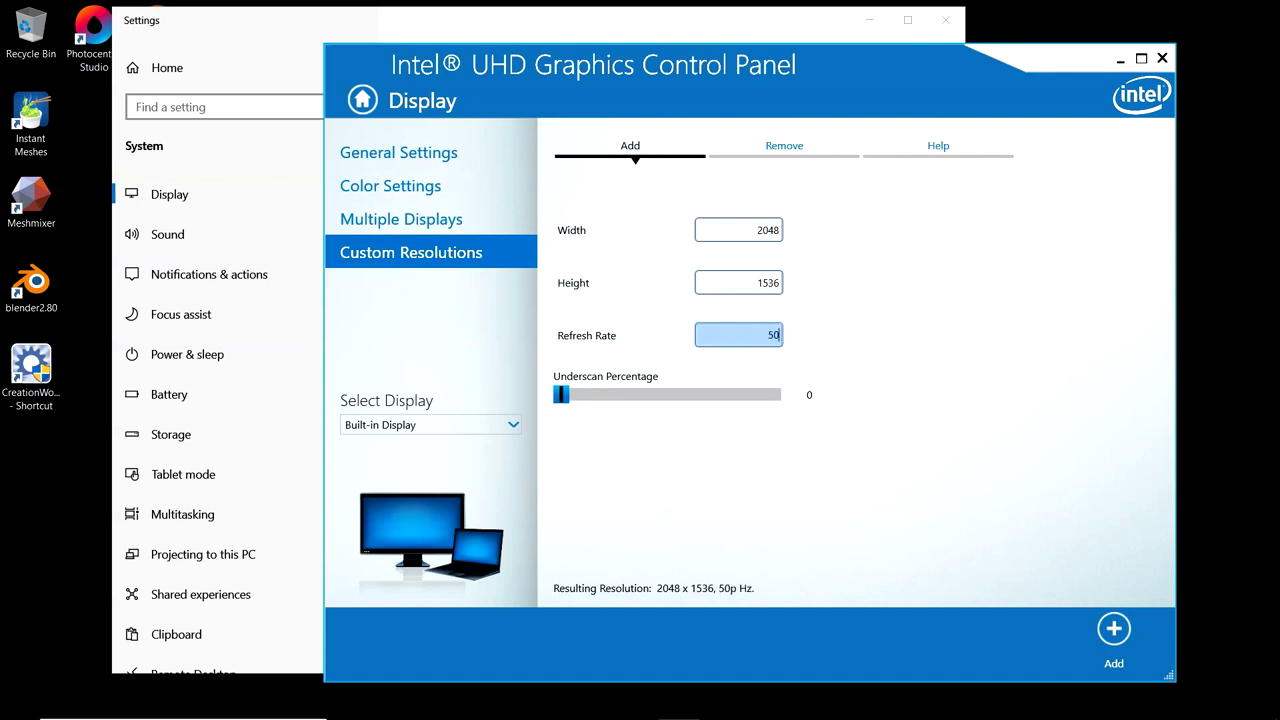
pyautogui.click(722, 415)
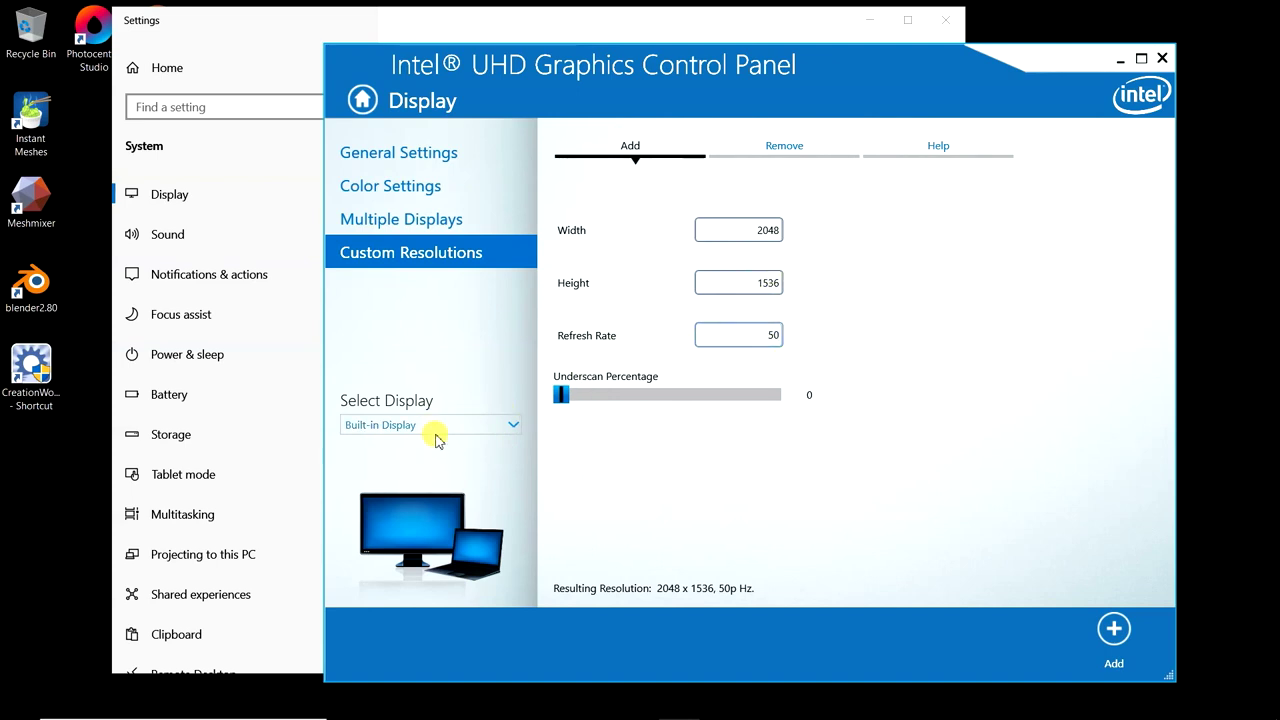
pyautogui.hotkey('shift', 'Tab')
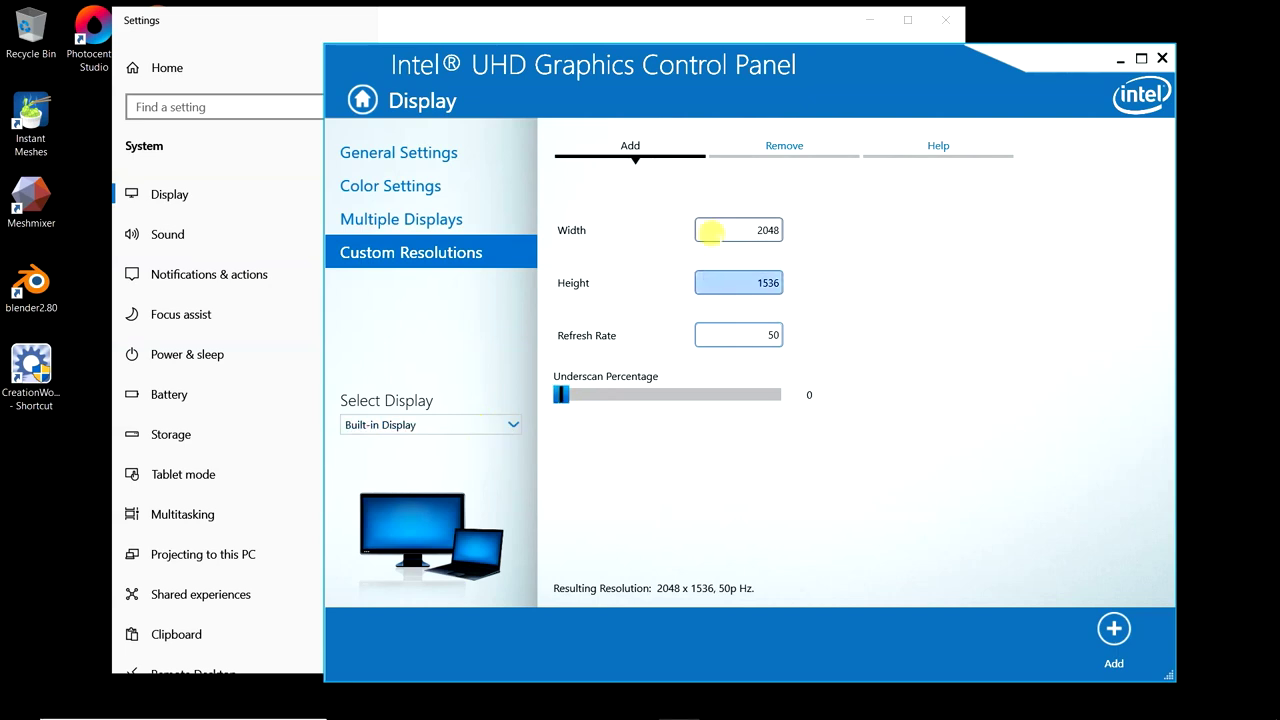
# Choose Digital Television Monitor as the display for the custom resolution
pyautogui.click(514, 428)
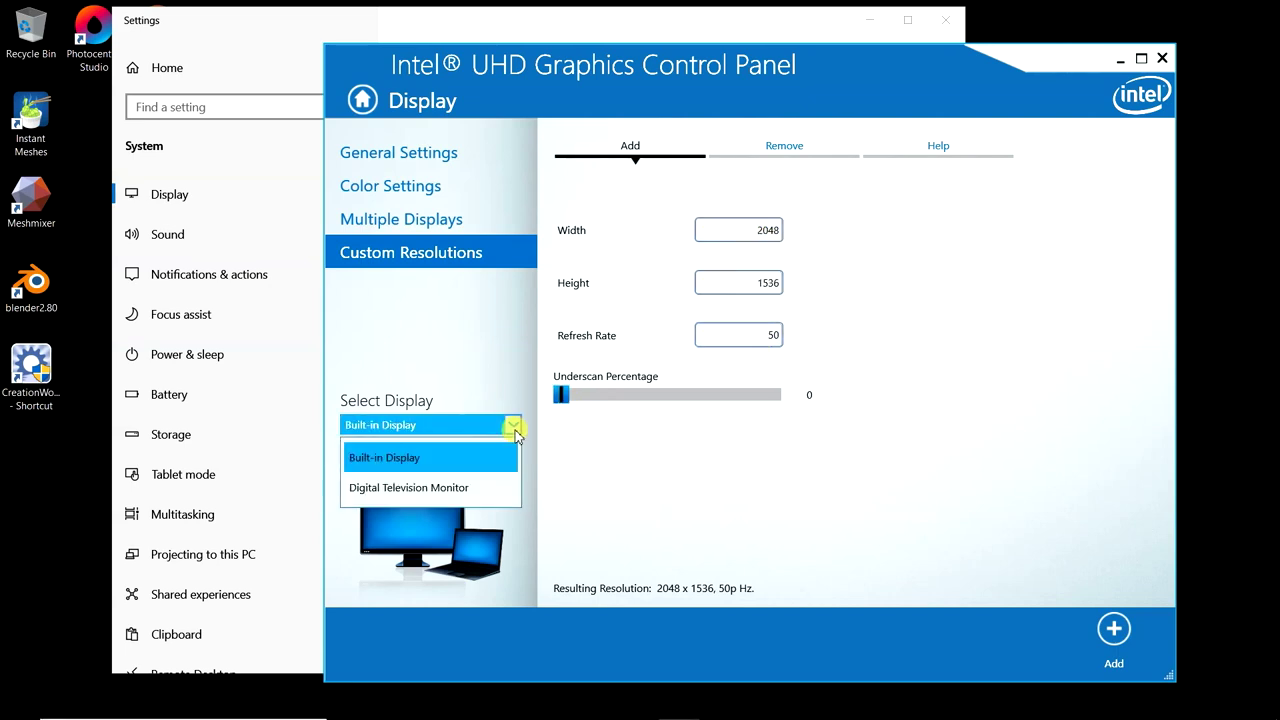
pyautogui.click(481, 494)
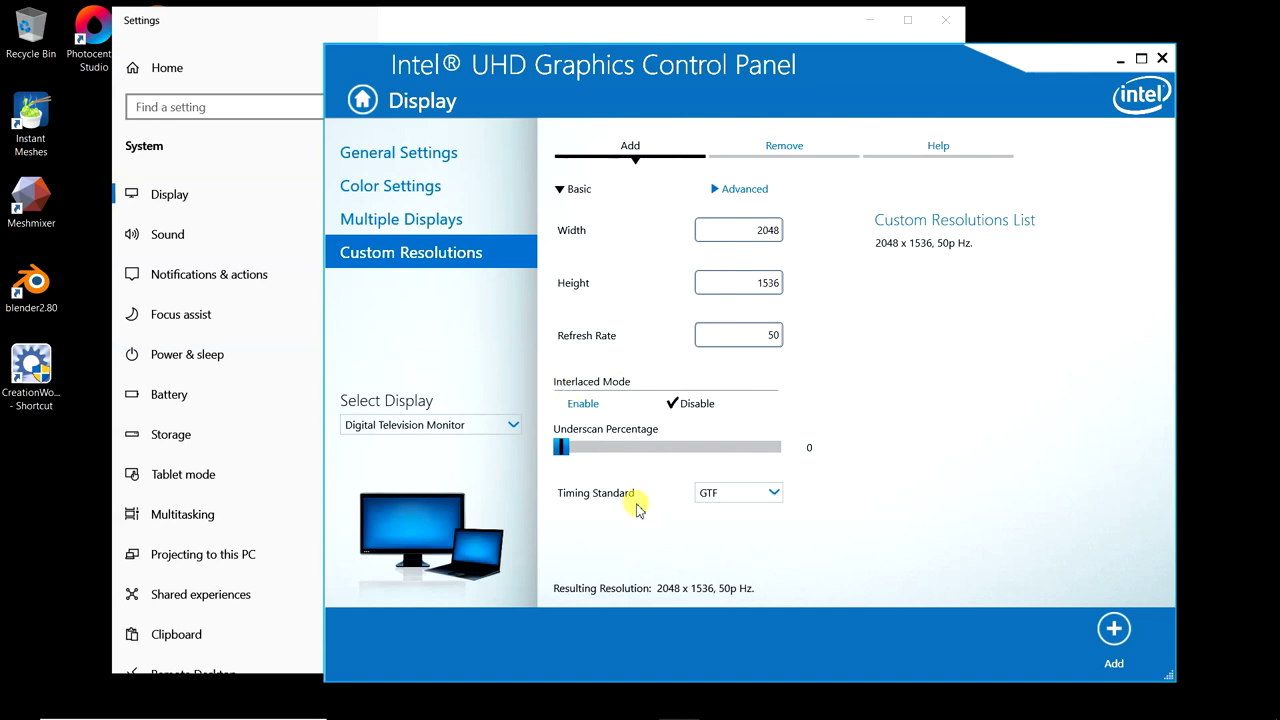
pyautogui.click(500, 427)
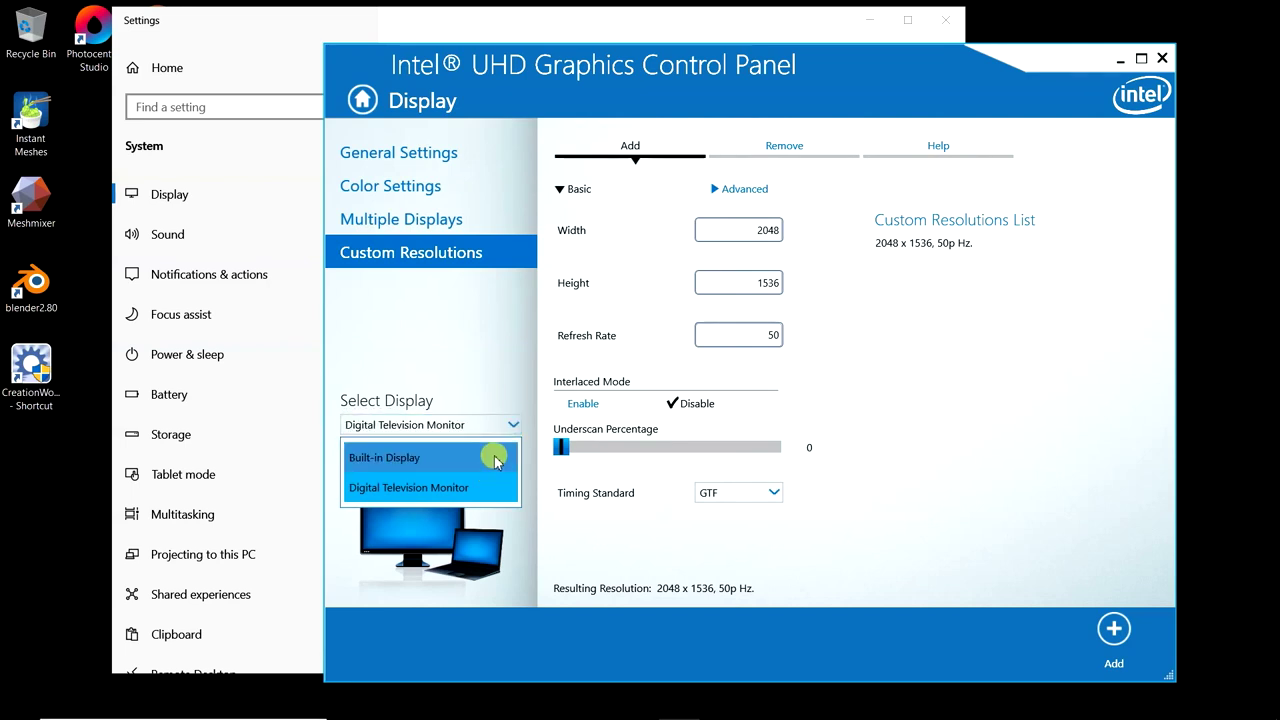
pyautogui.click(473, 376)
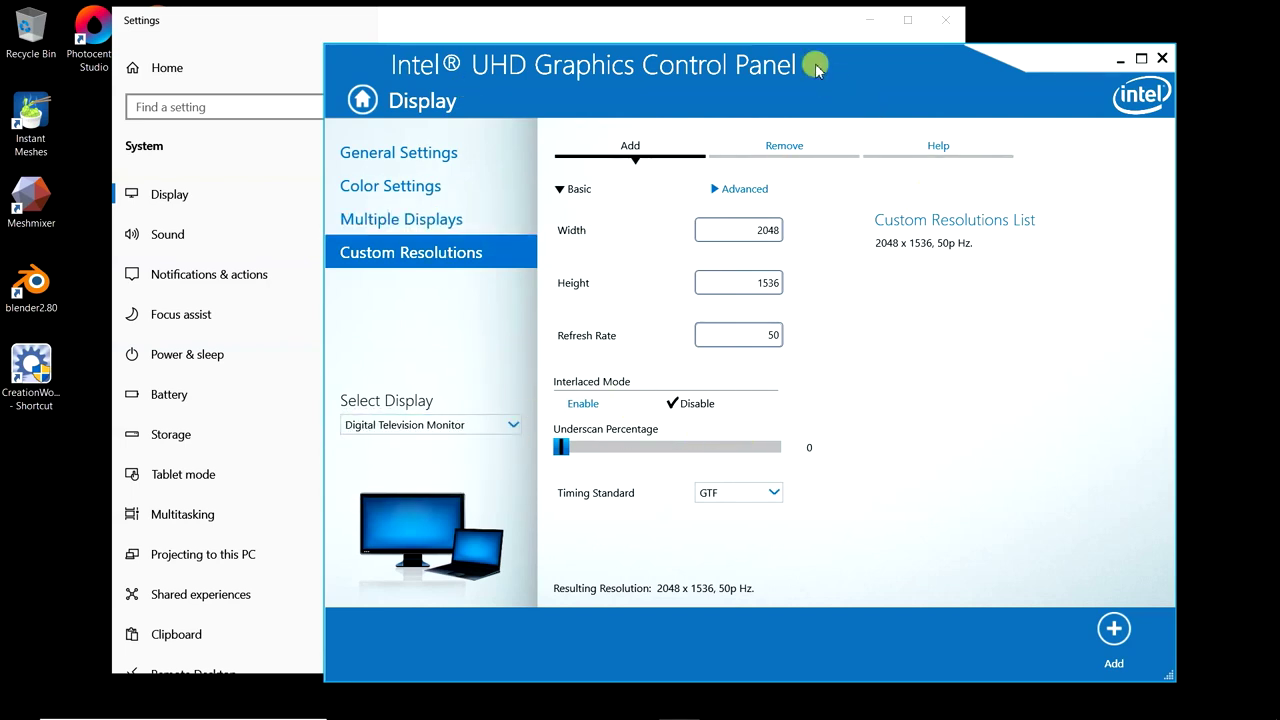
# Switch to Windows Settings, select display 2 and check its resolution list for 2048 × 1536
pyautogui.click(790, 32)
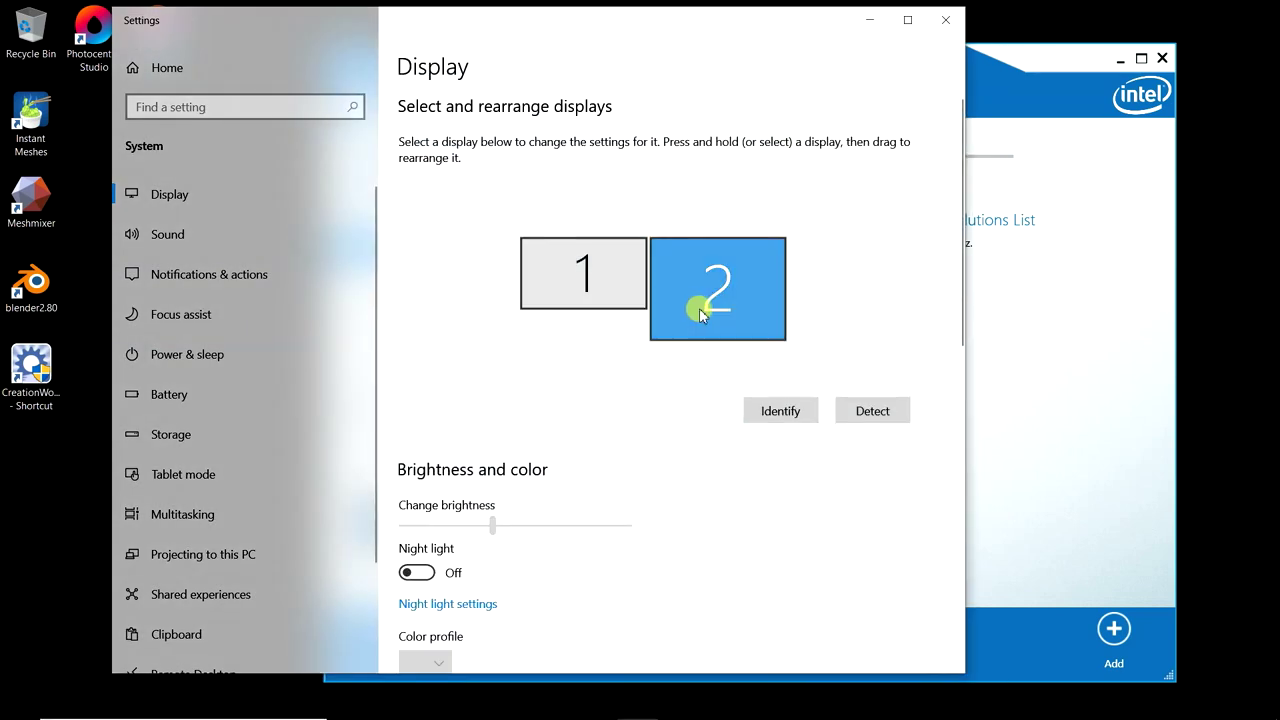
pyautogui.moveTo(699, 308)
pyautogui.mouseDown()
pyautogui.moveTo(777, 314)
pyautogui.moveTo(665, 335)
pyautogui.mouseUp()
pyautogui.scroll(-7, 610, 345)
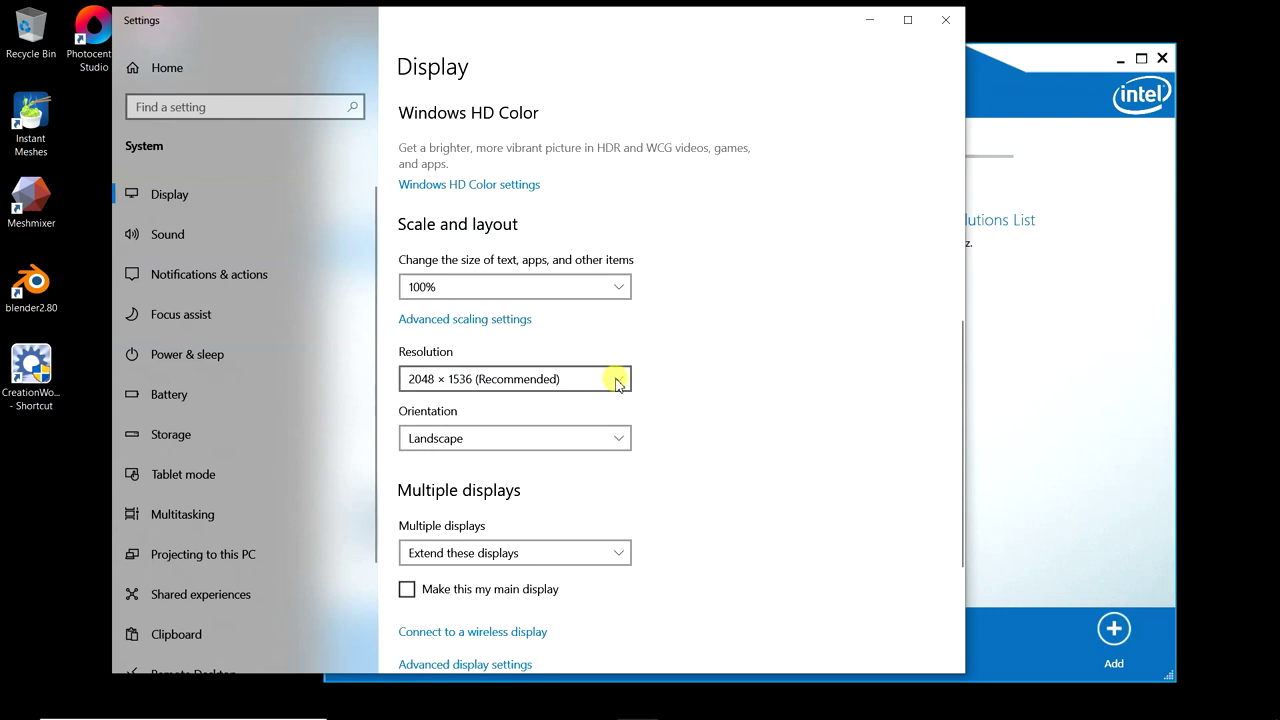
pyautogui.click(622, 384)
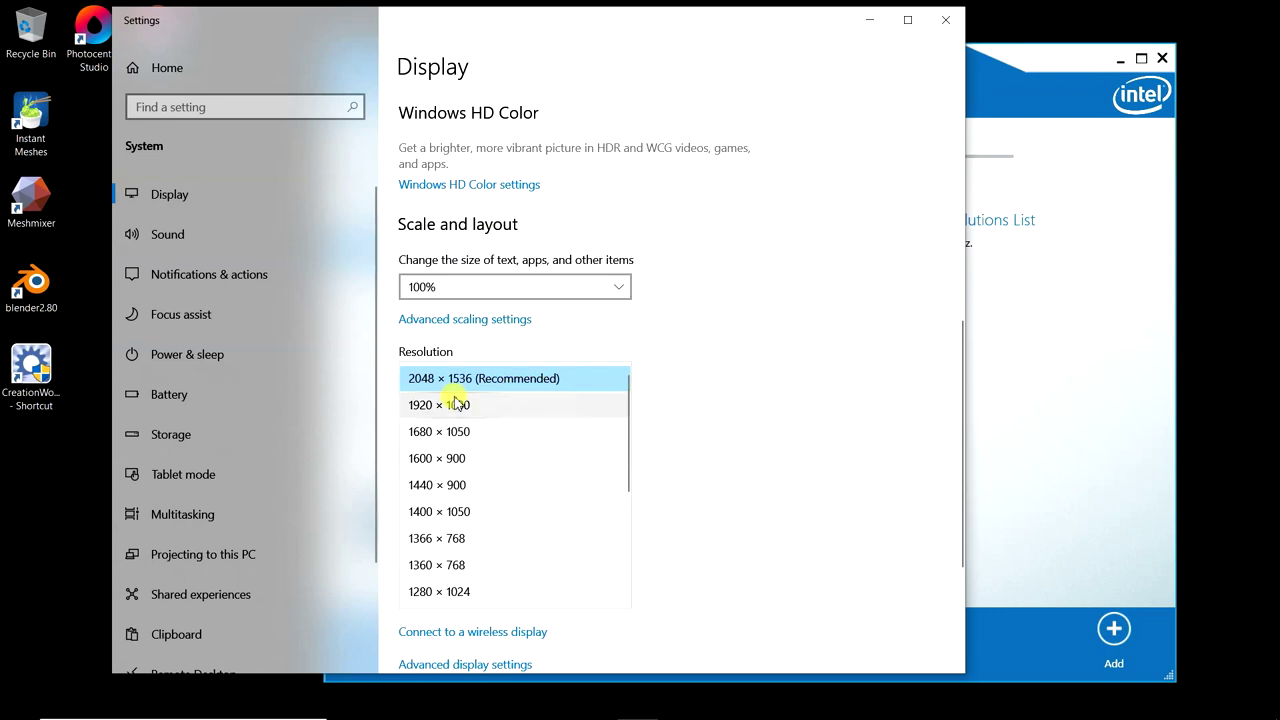
pyautogui.click(700, 328)
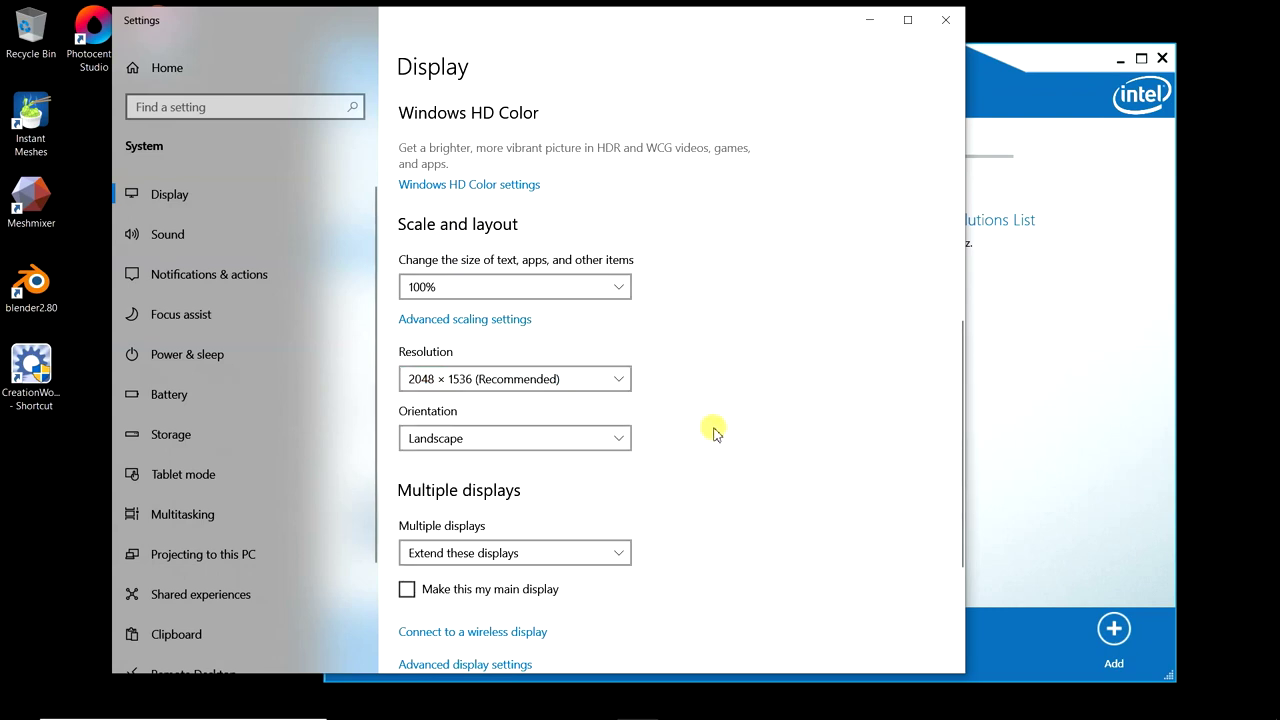
pyautogui.scroll(-3, 679, 416)
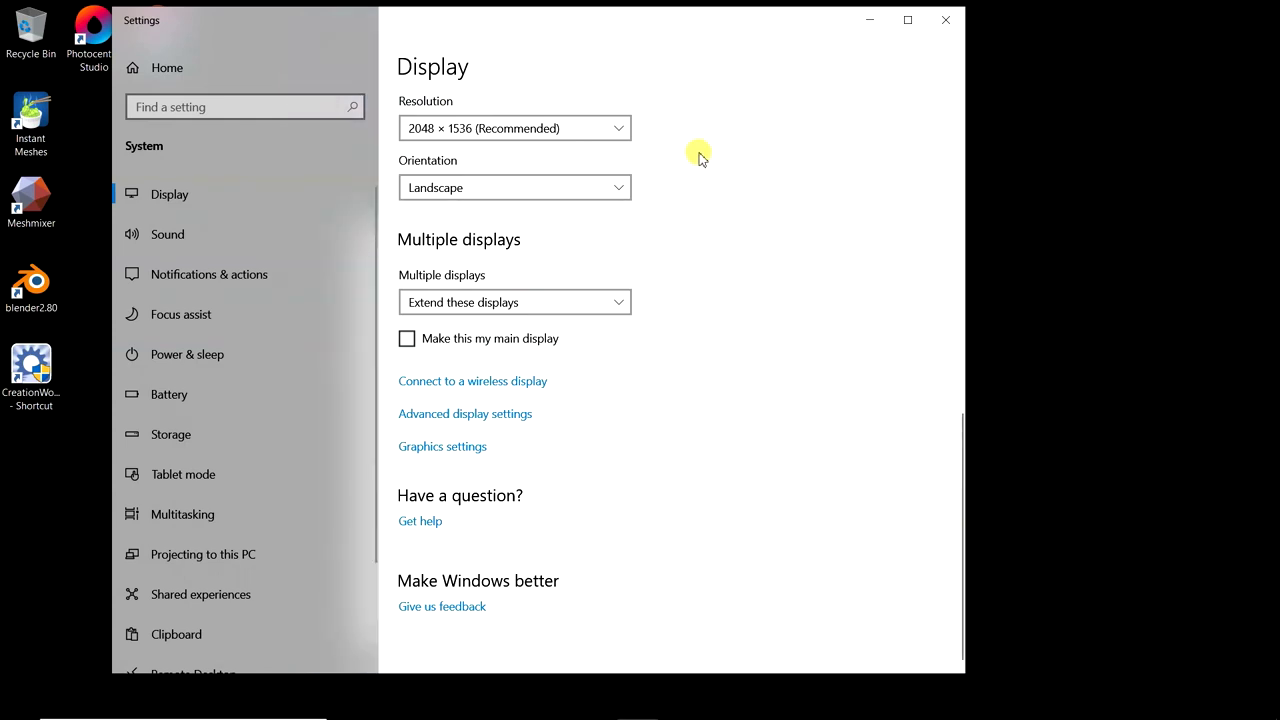
# Move the Settings window aside and review display 2's scale, orientation and multiple-displays options
pyautogui.moveTo(614, 26); pyautogui.dragTo(815, 62)
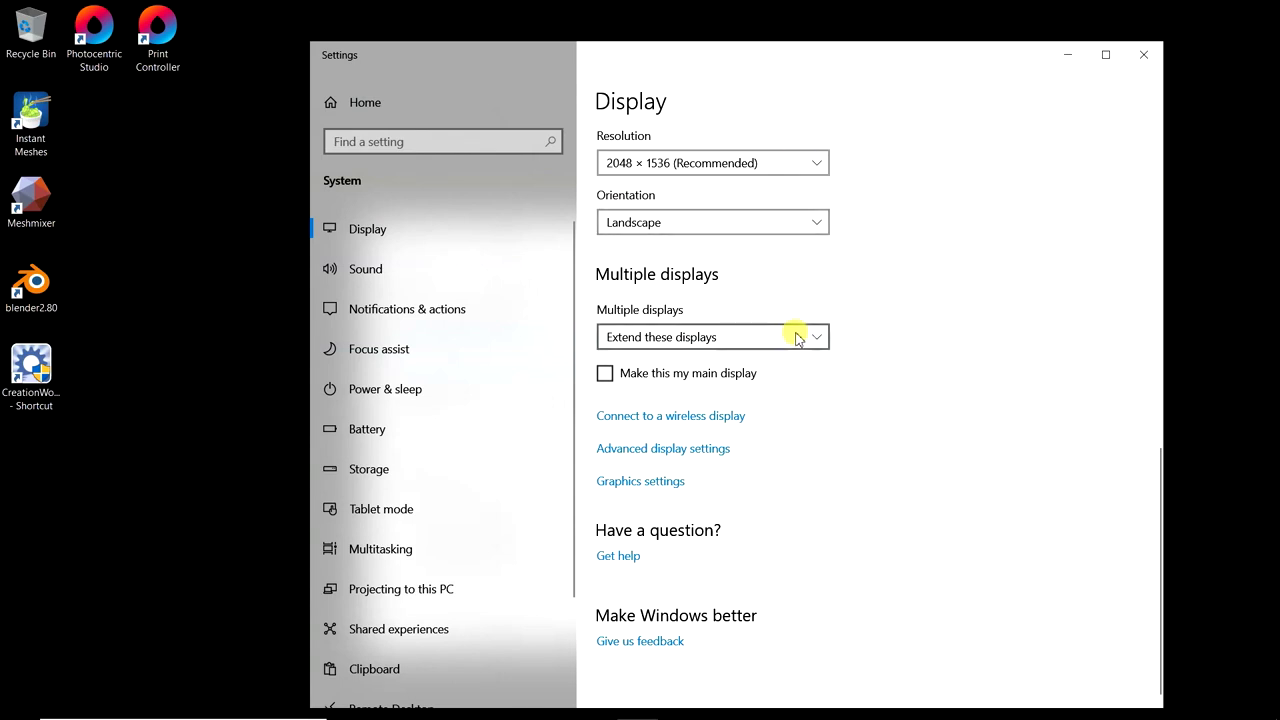
pyautogui.scroll(5, 808, 410)
pyautogui.scroll(3, 810, 424)
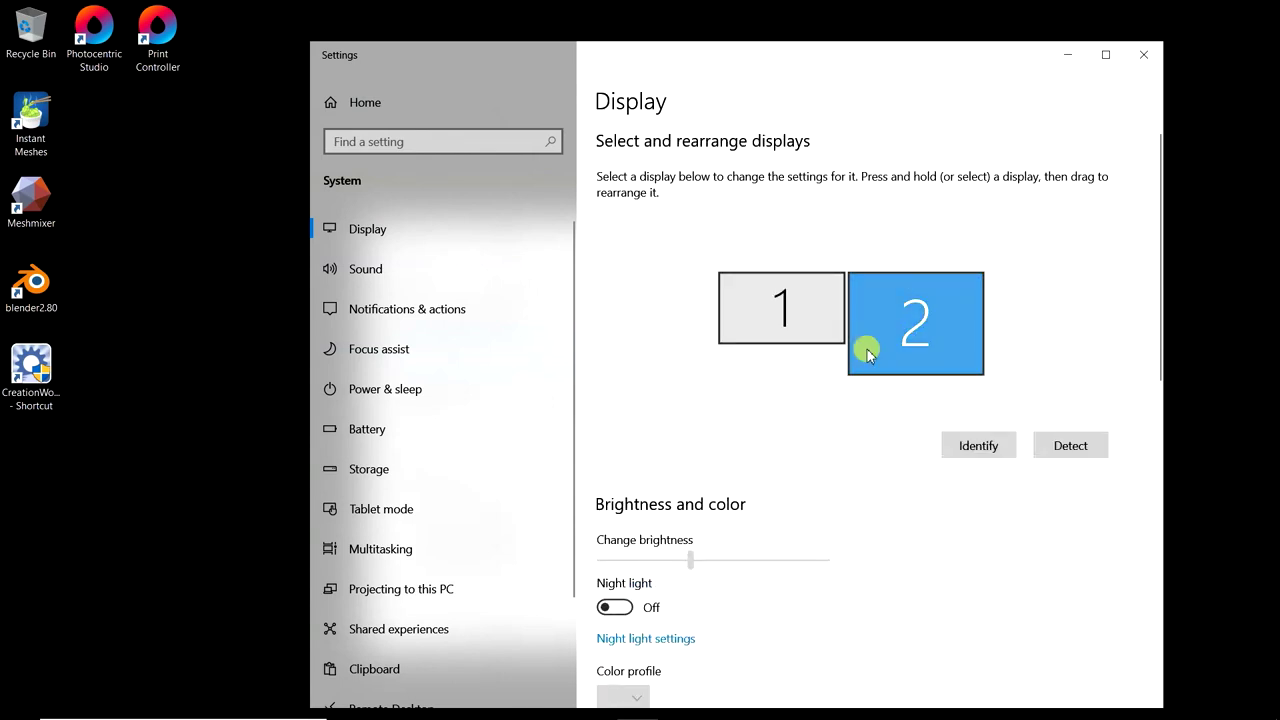
pyautogui.click(921, 348)
pyautogui.scroll(-6, 805, 395)
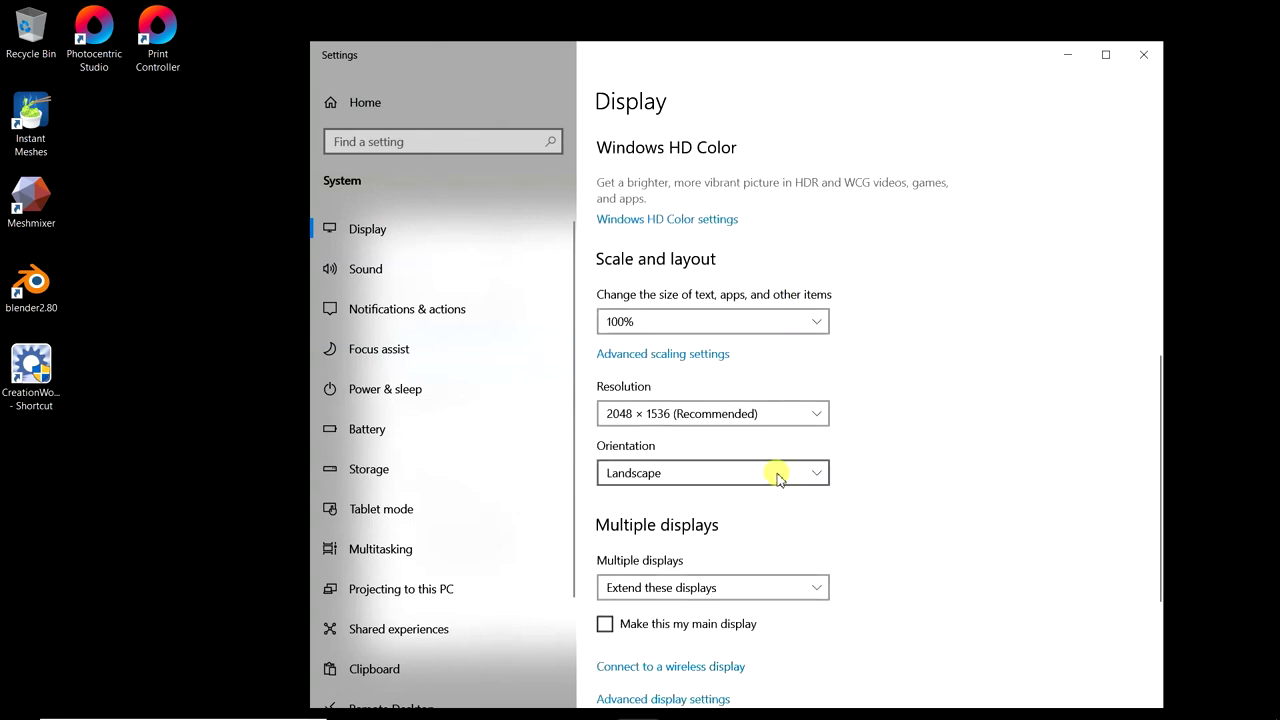
pyautogui.scroll(-3, 768, 476)
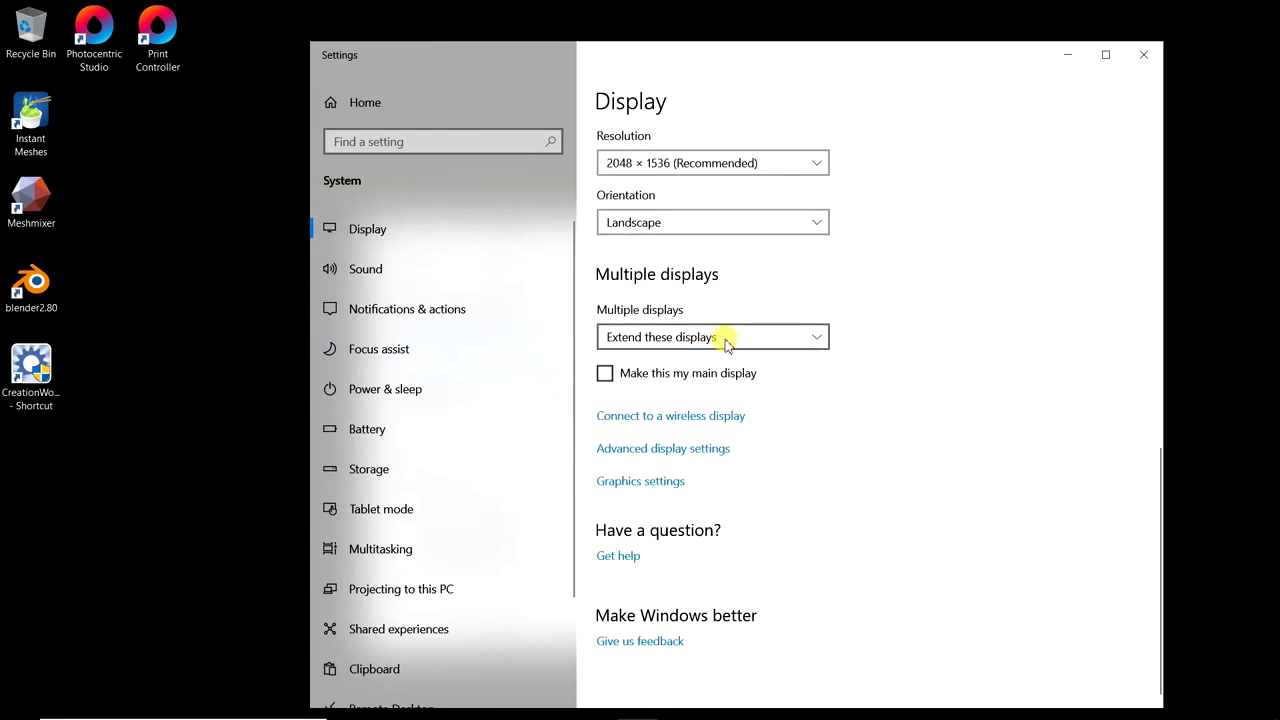
pyautogui.click(815, 337)
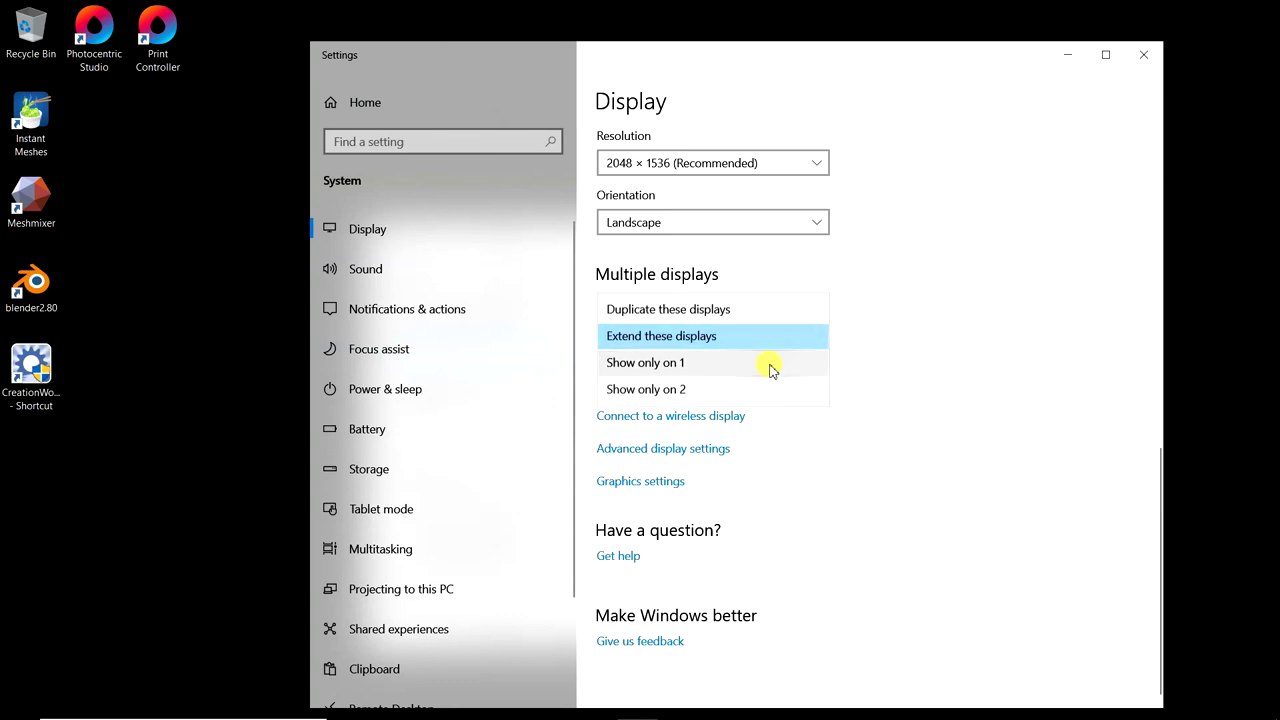
pyautogui.click(934, 299)
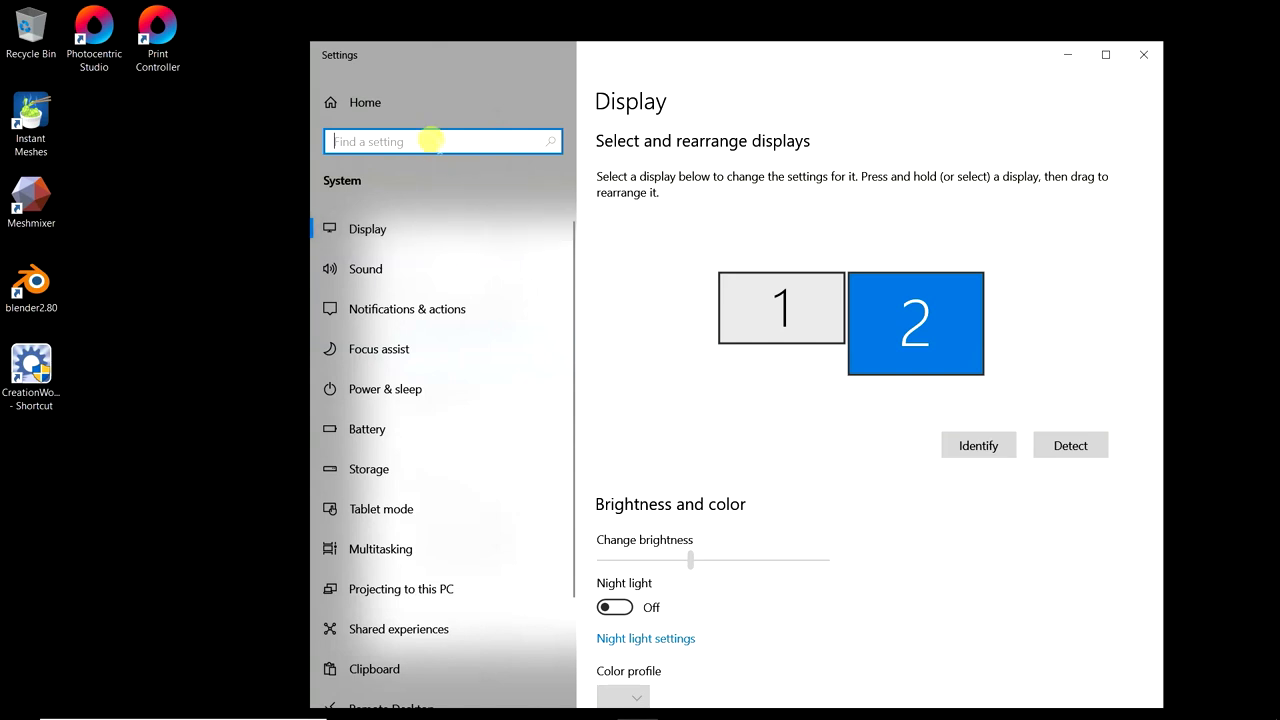
# Search the settings for the taskbar, open Taskbar settings and review the auto-hide and multiple-display options
pyautogui.write('taskba')
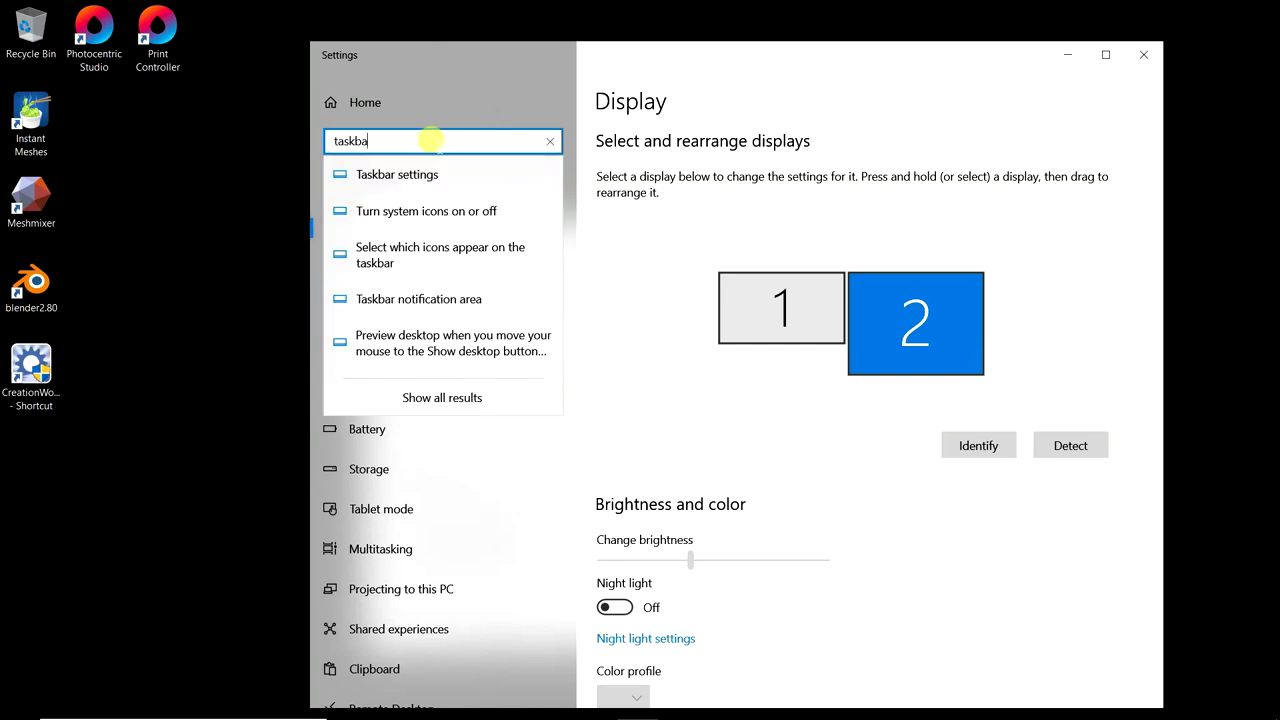
pyautogui.click(447, 176)
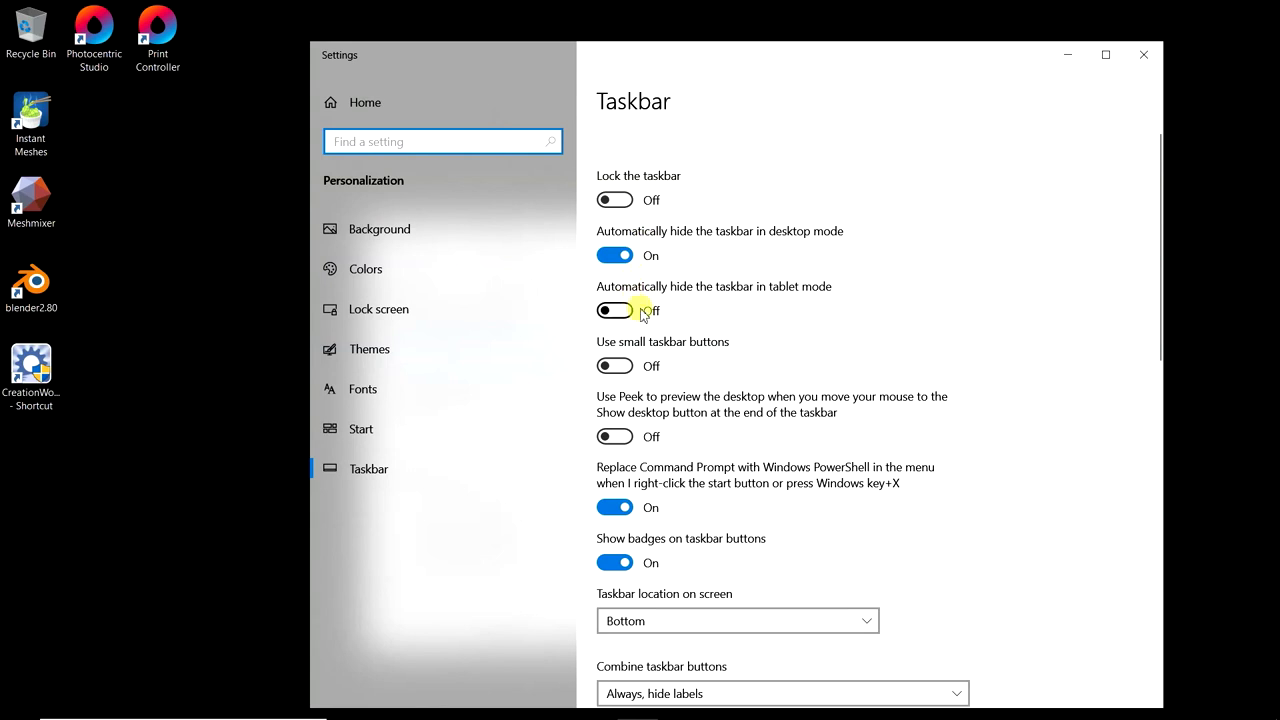
pyautogui.scroll(-3, 663, 389)
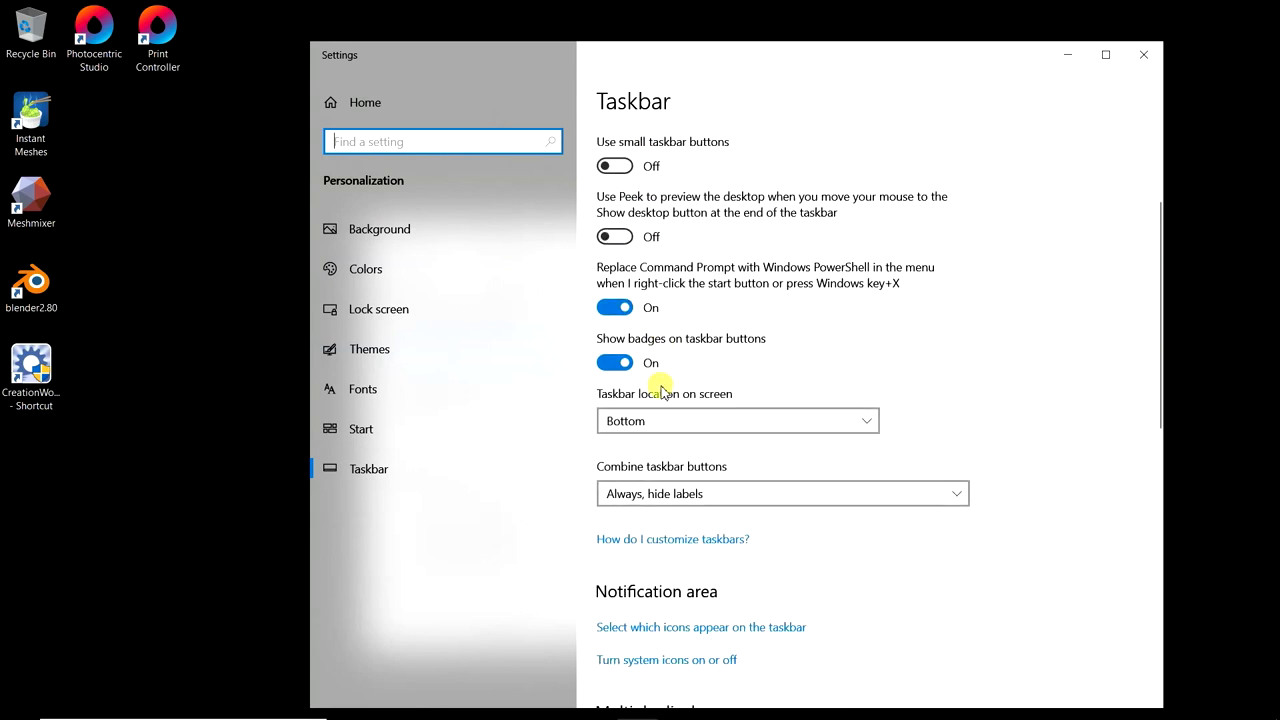
pyautogui.scroll(-1, 729, 366)
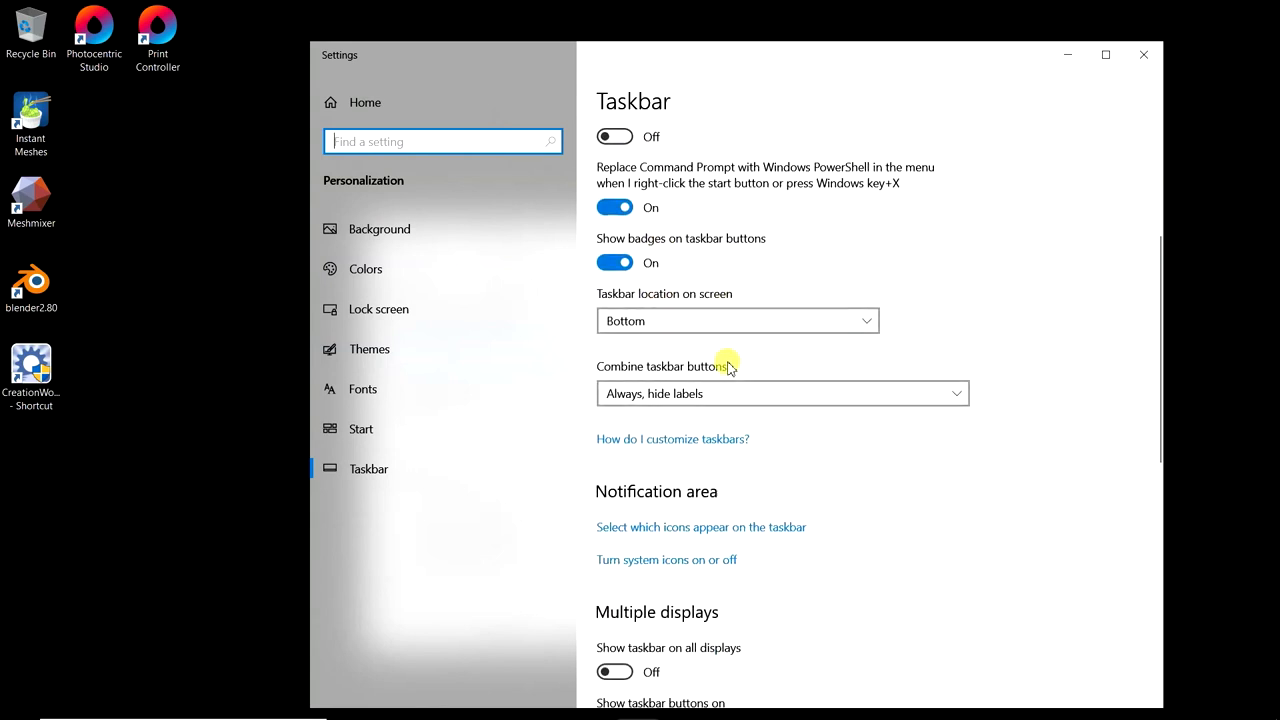
pyautogui.scroll(-1, 751, 417)
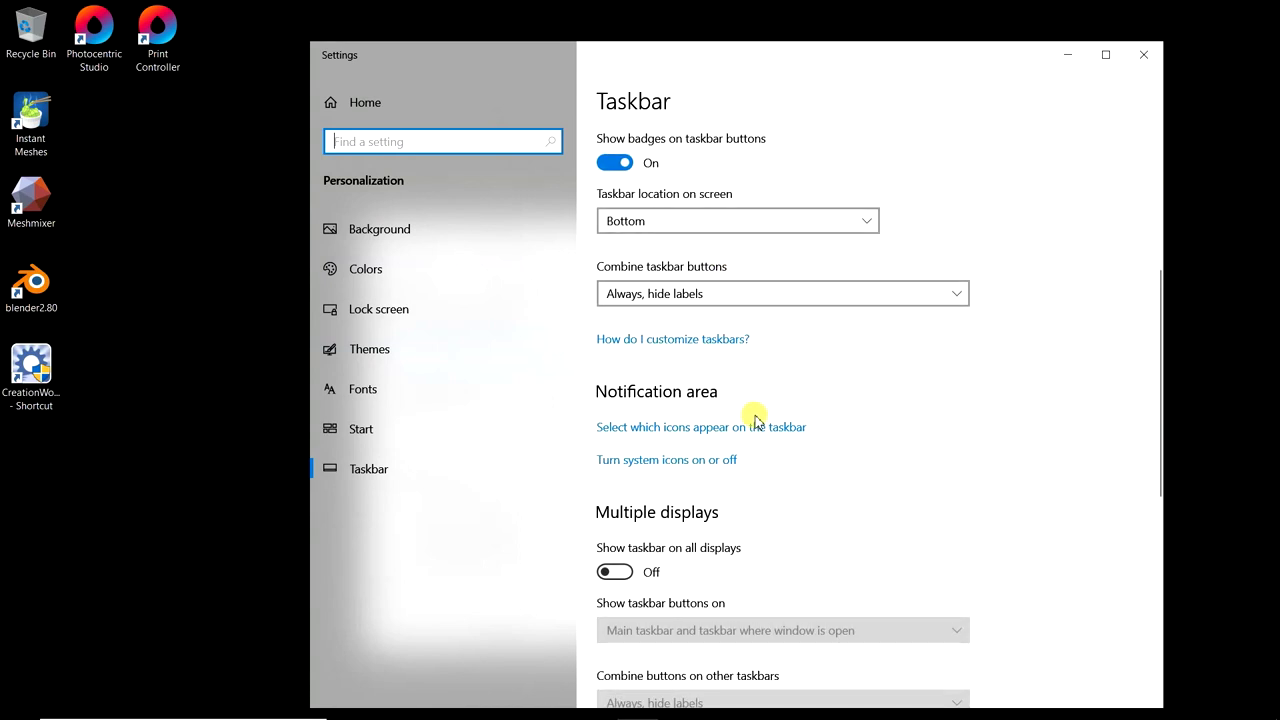
pyautogui.scroll(-1, 809, 430)
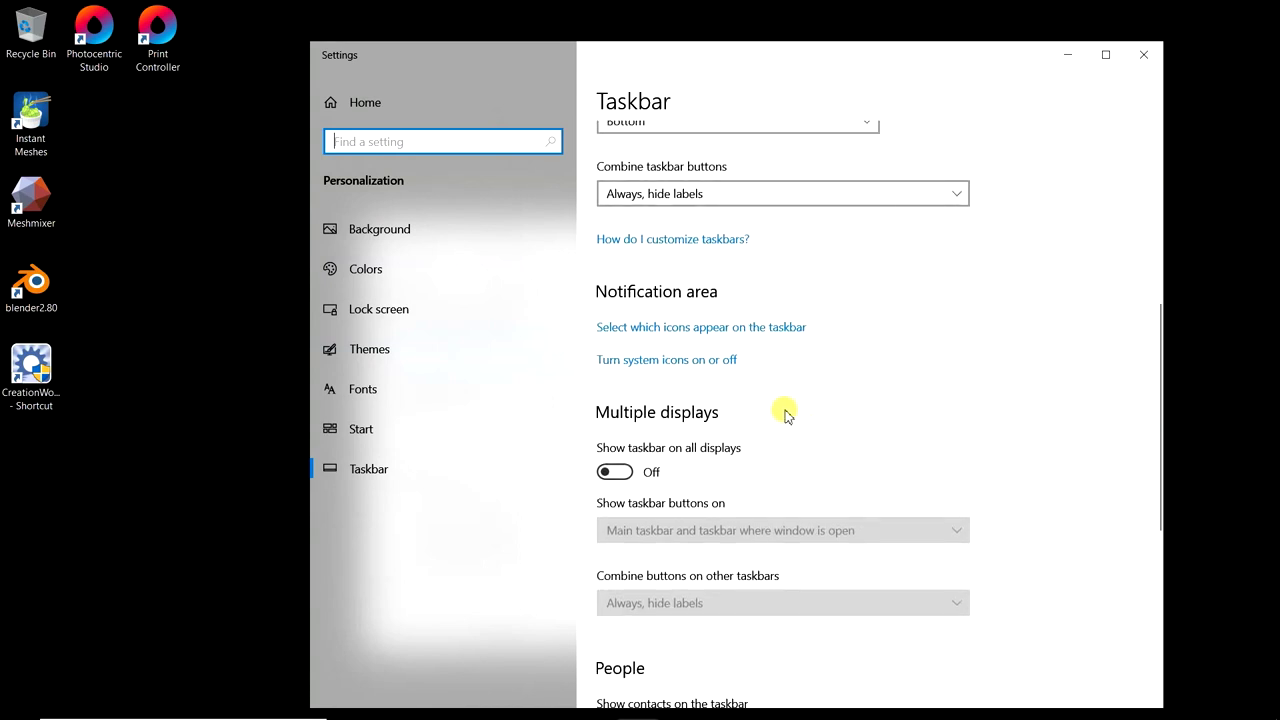
pyautogui.scroll(-1, 783, 412)
pyautogui.scroll(-1, 771, 425)
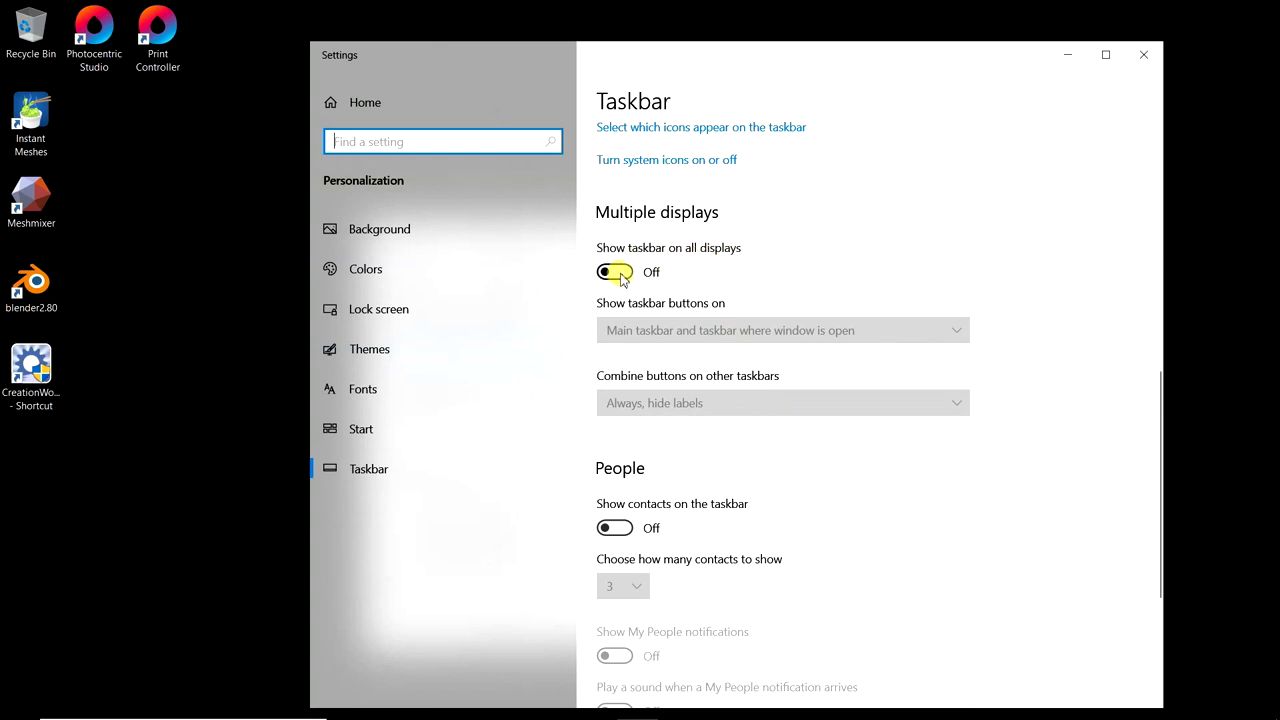
pyautogui.moveTo(690, 716)
pyautogui.scroll(-3, 725, 388)
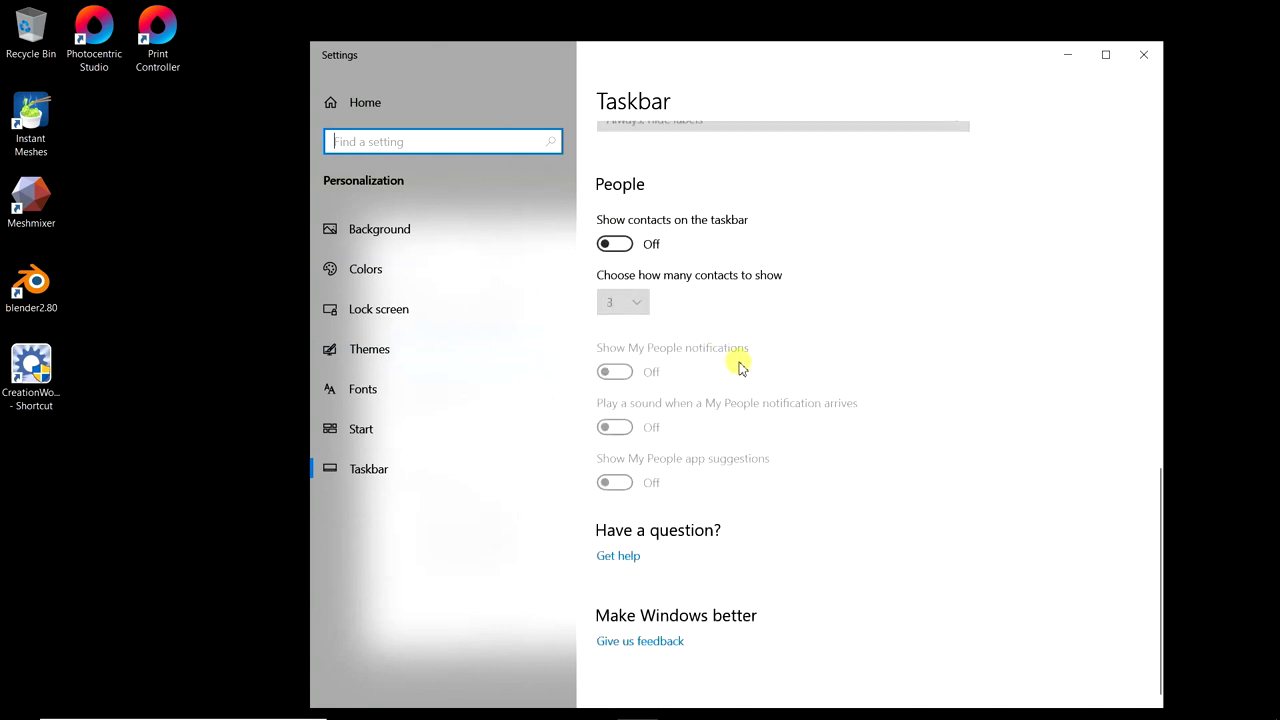
pyautogui.scroll(10, 760, 460)
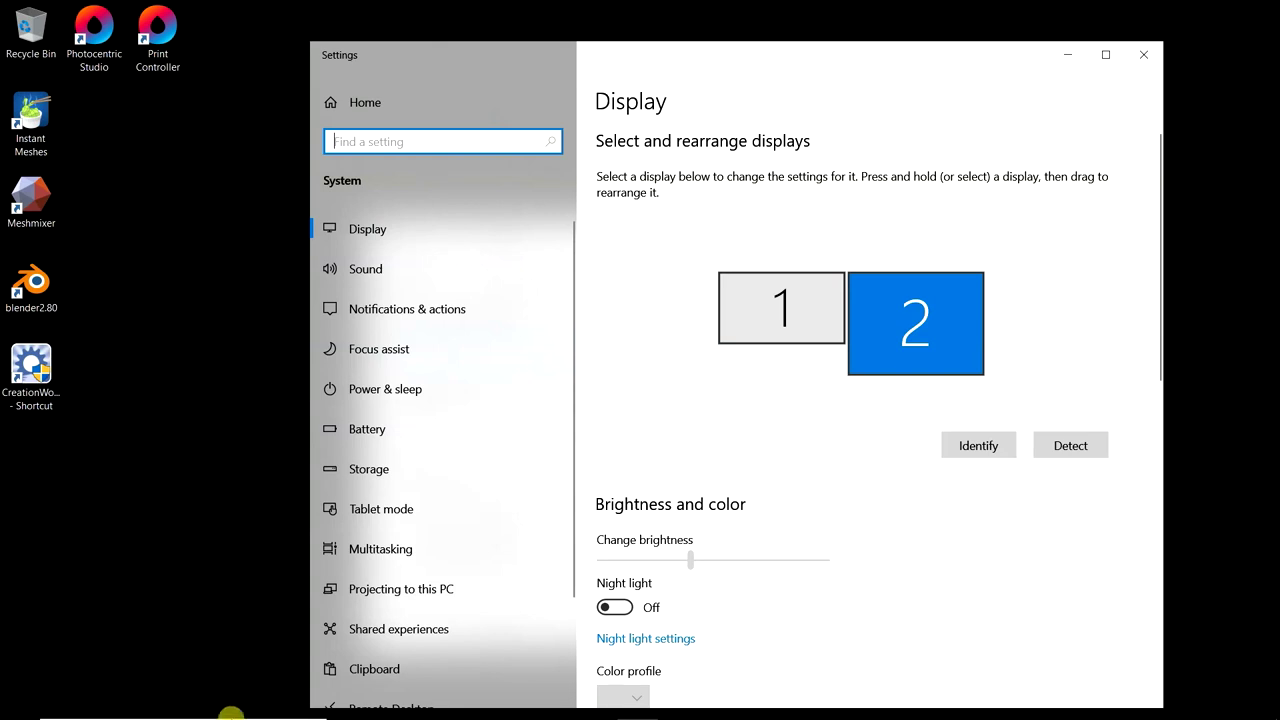
# Minimize Settings and examine the compatibility settings in Photocentric Studio's properties, moving the dialog aside
pyautogui.click(1070, 54)
pyautogui.moveTo(611, 240); pyautogui.dragTo(503, 48)
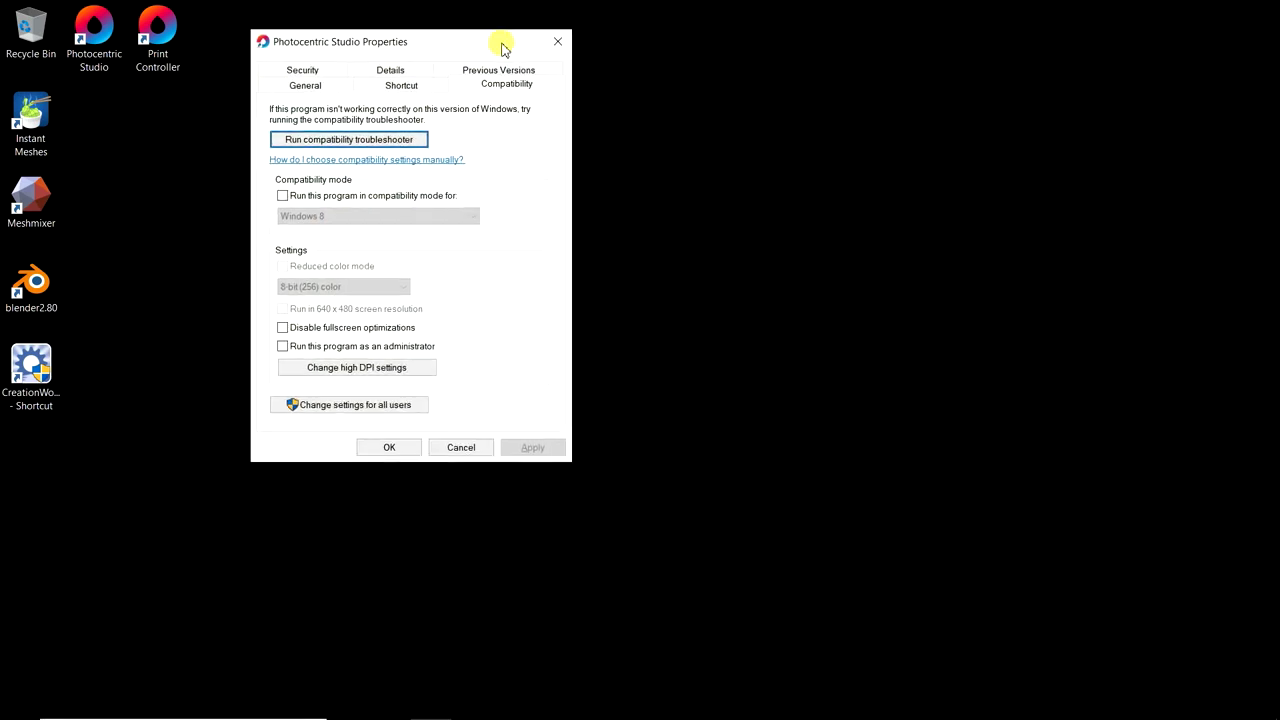
pyautogui.moveTo(851, 712)
pyautogui.rightClick(766, 237)
pyautogui.click(858, 223)
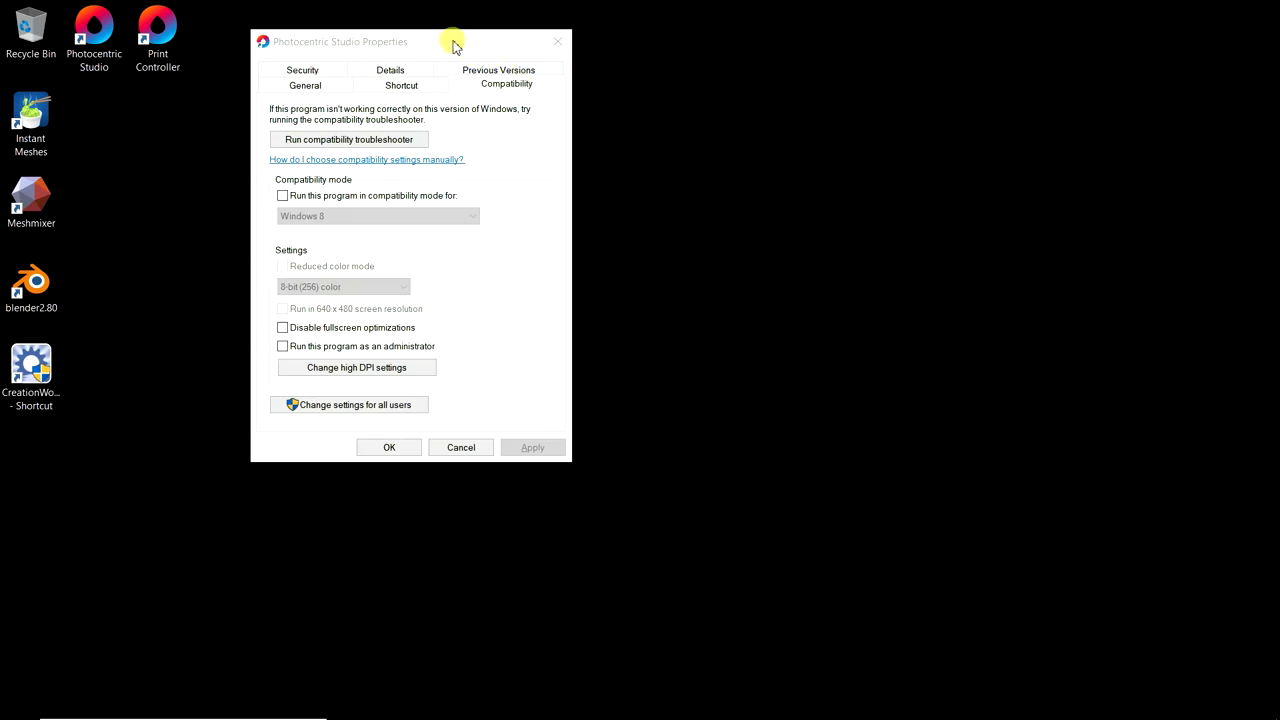
pyautogui.moveTo(452, 42); pyautogui.dragTo(591, 72)
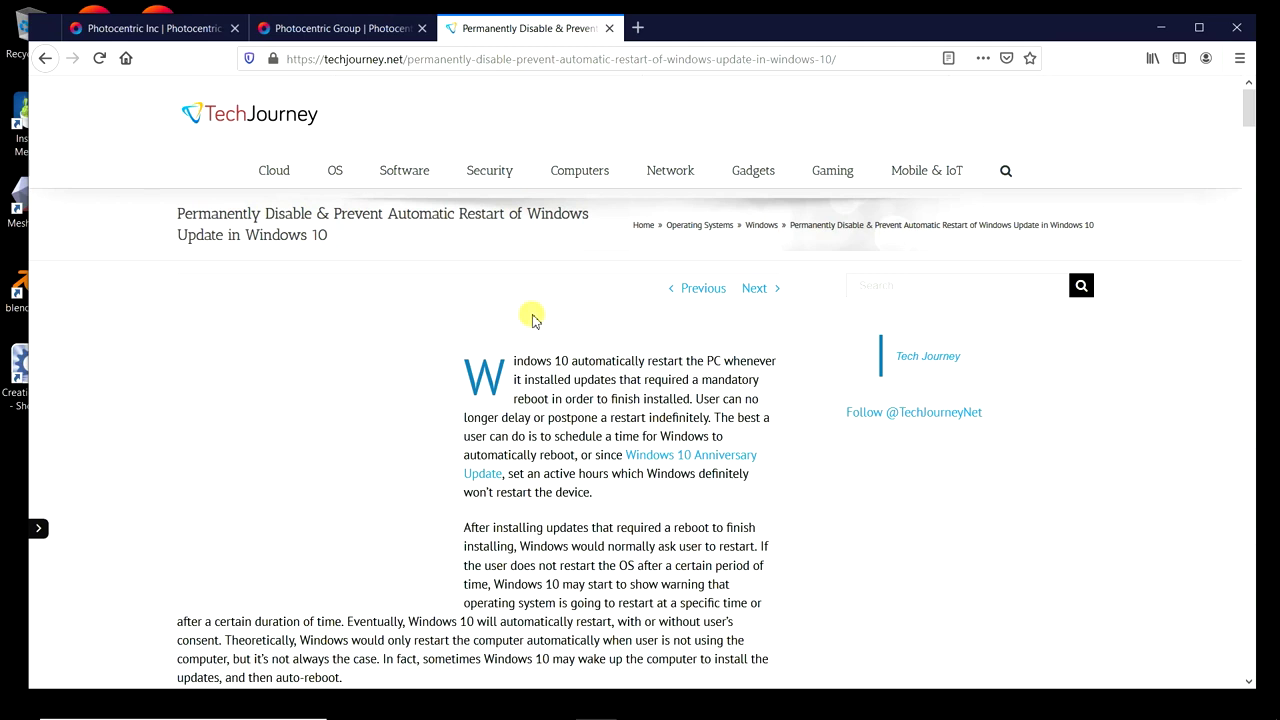
# Switch to the browser and read the TechJourney article's introduction on automatic Windows 10 restarts, including the Update status illustration
pyautogui.scroll(-5, 650, 314)
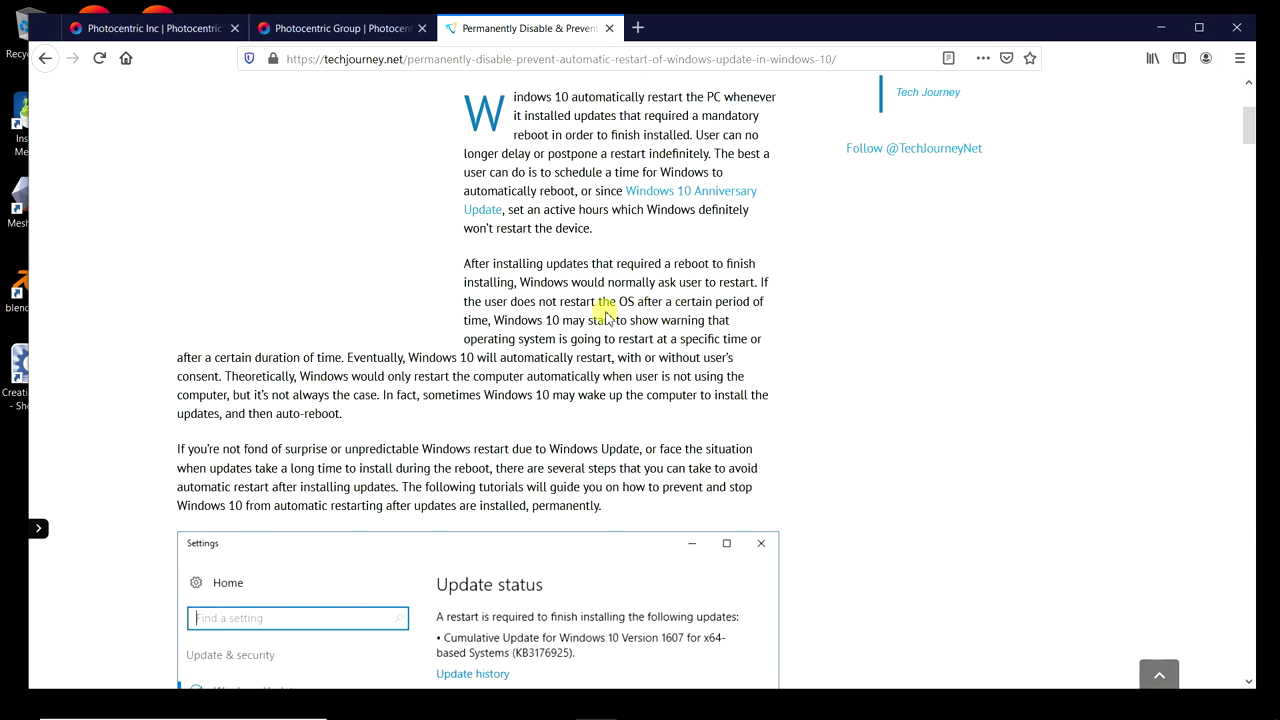
pyautogui.scroll(-6, 620, 360)
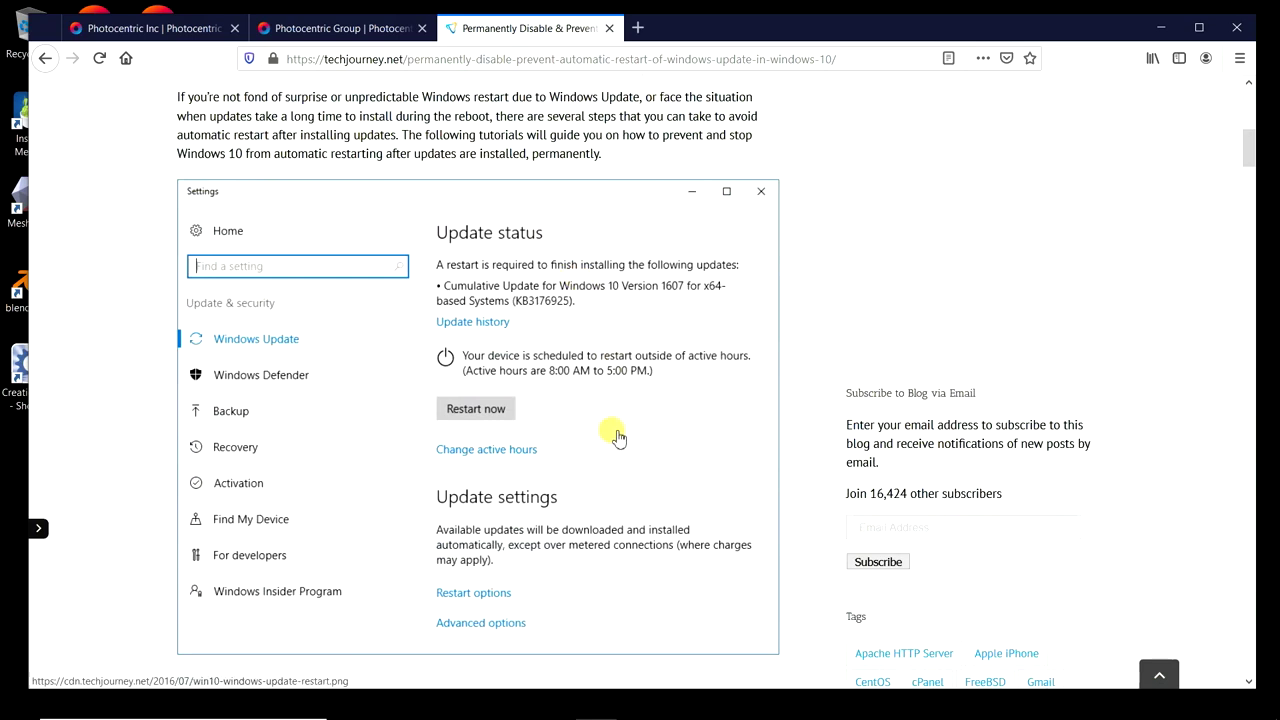
pyautogui.scroll(-3, 633, 289)
pyautogui.scroll(3, 620, 300)
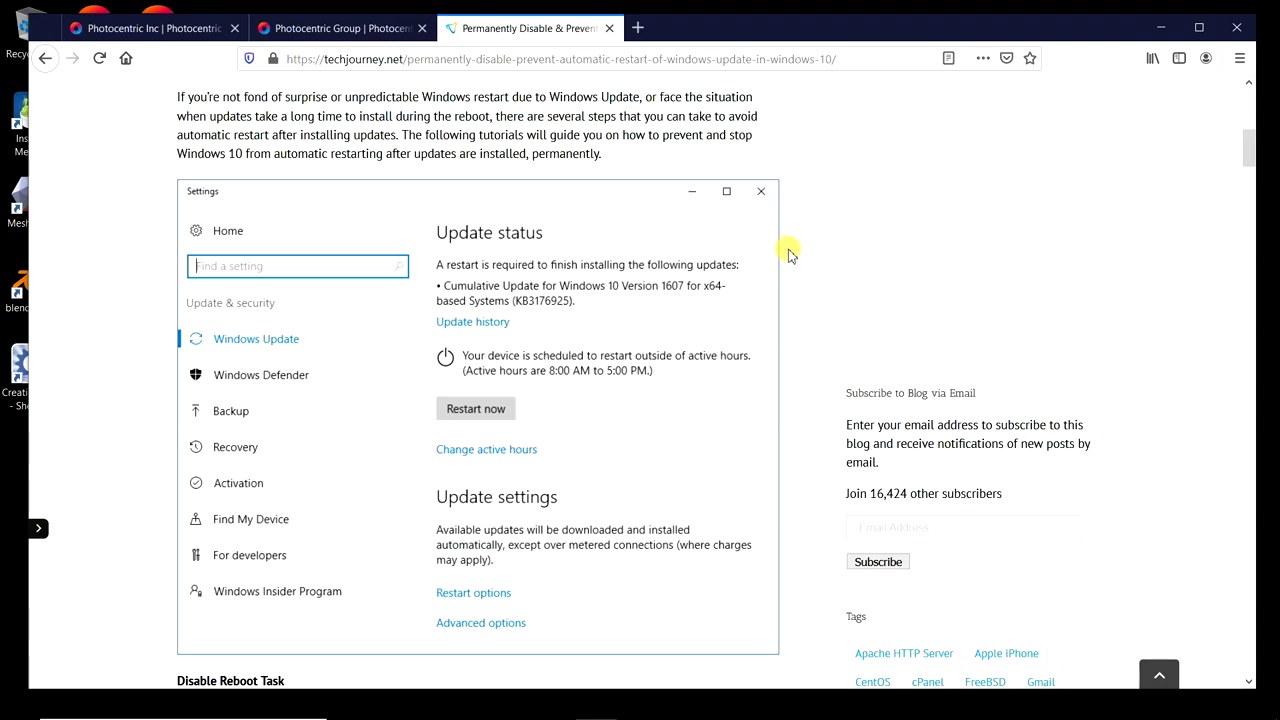
pyautogui.scroll(3, 800, 300)
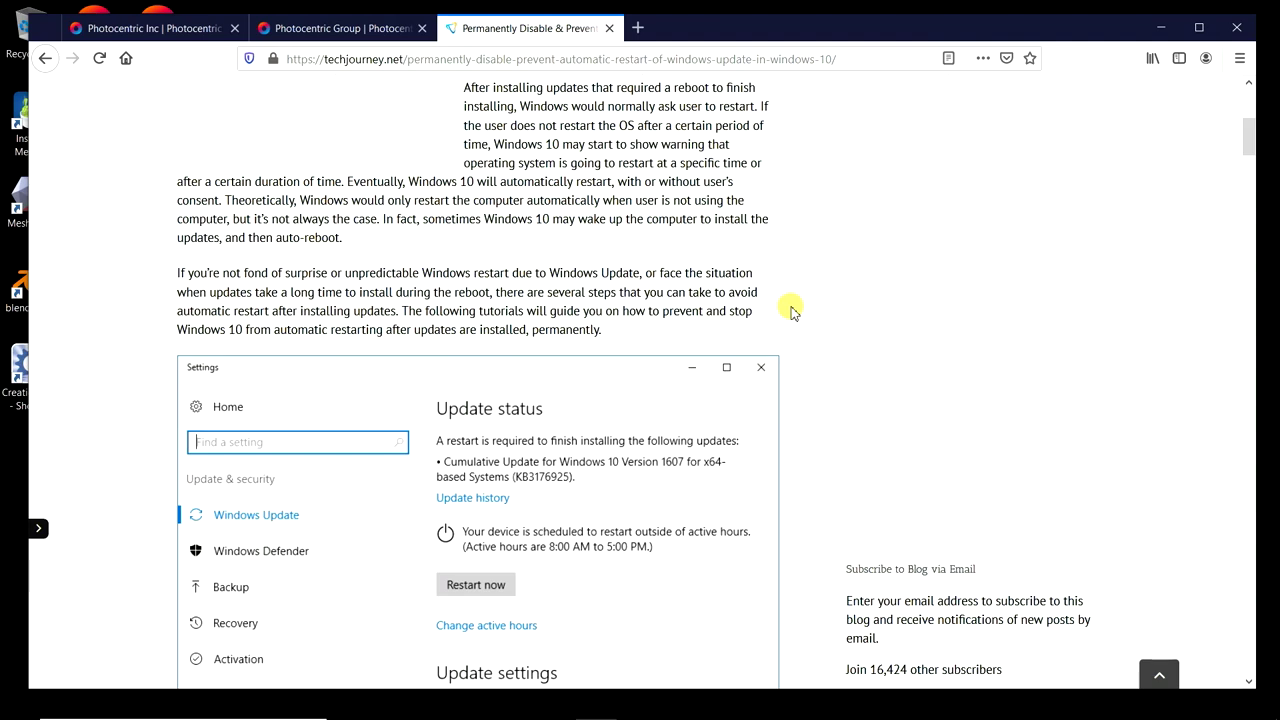
pyautogui.scroll(-6, 800, 345)
pyautogui.scroll(5, 800, 349)
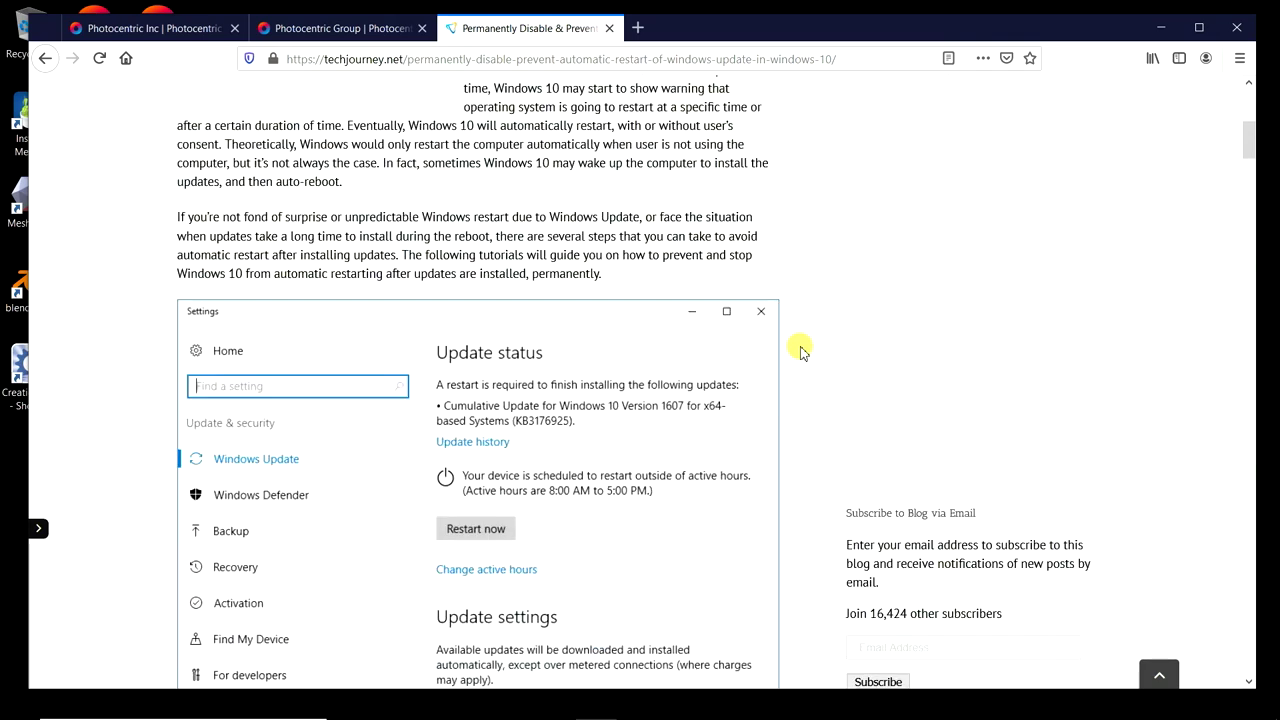
pyautogui.scroll(8, 800, 350)
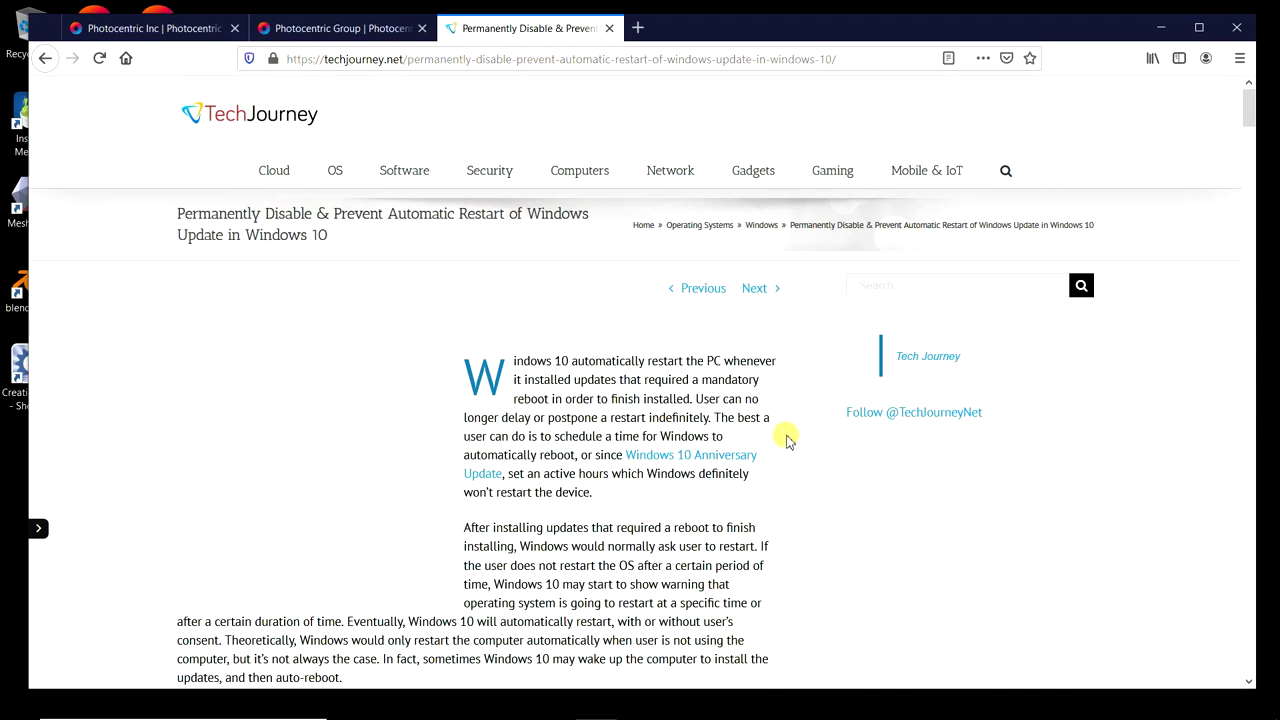
# Review the article's Disable Reboot Task instructions, including the Reboot file permissions, and its Group Policy section
pyautogui.scroll(-15, 784, 484)
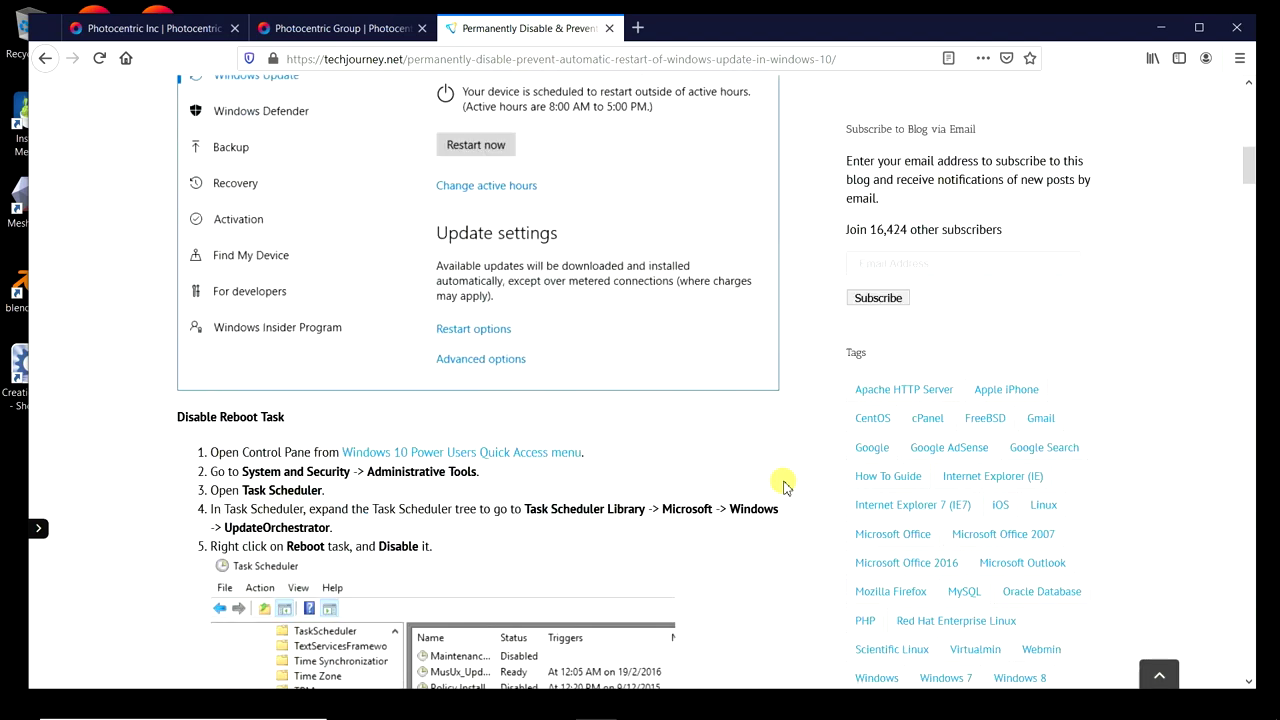
pyautogui.scroll(-3, 810, 456)
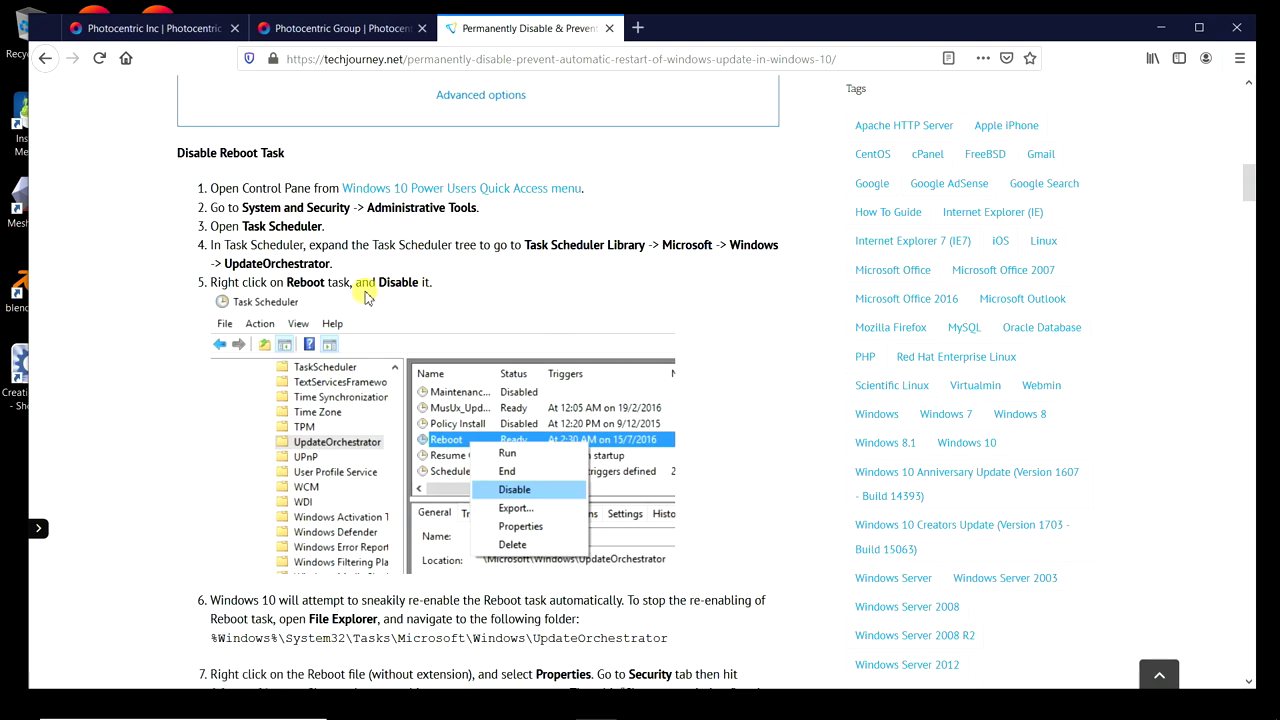
pyautogui.scroll(-3, 540, 286)
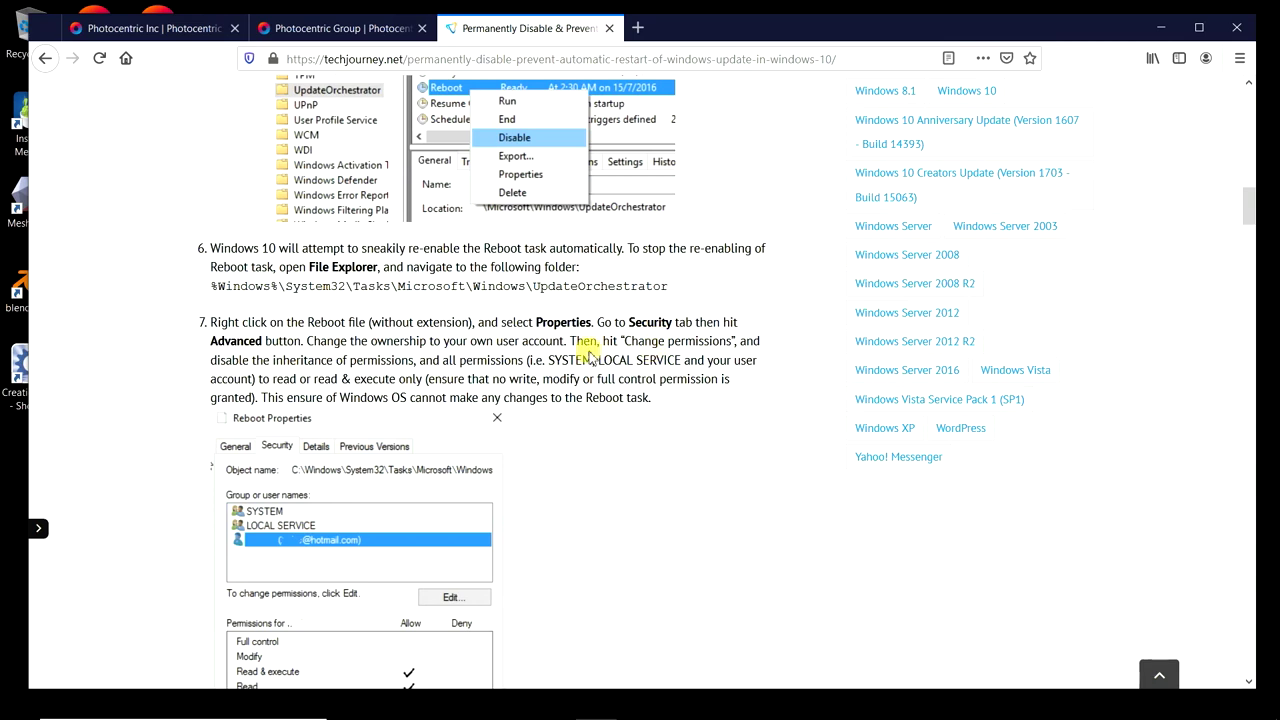
pyautogui.scroll(-3, 571, 320)
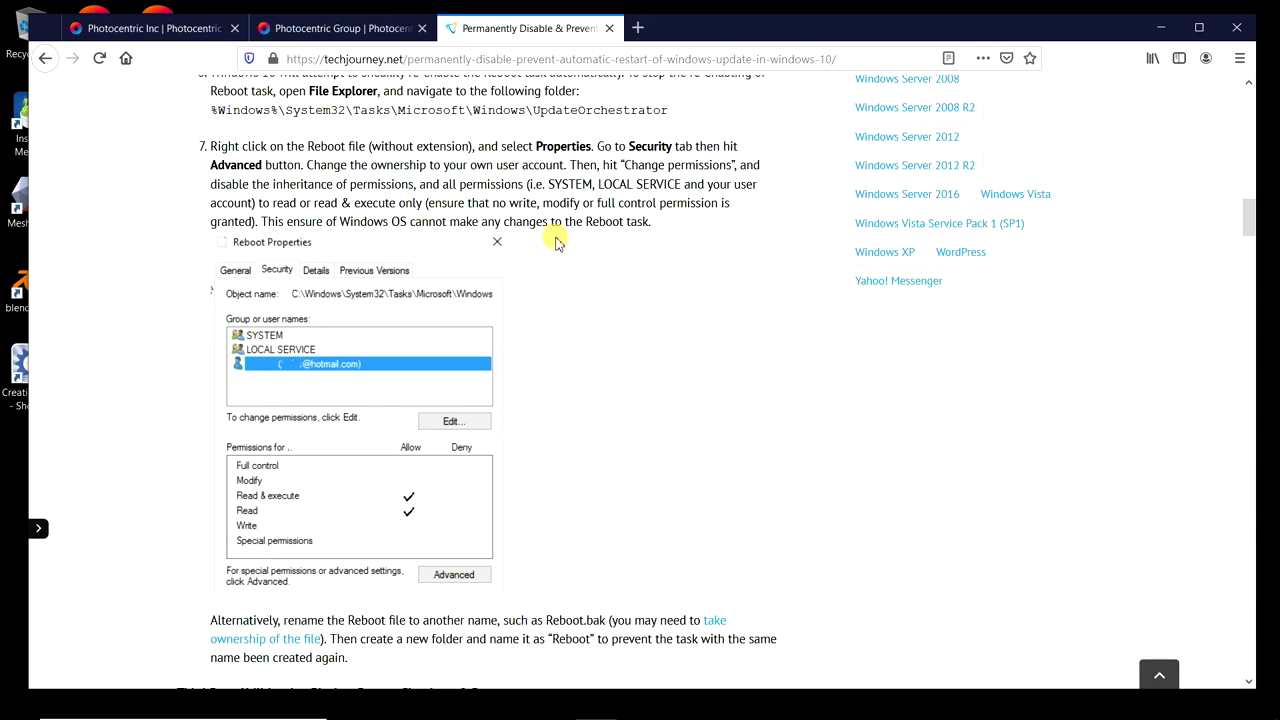
pyautogui.scroll(-6, 603, 277)
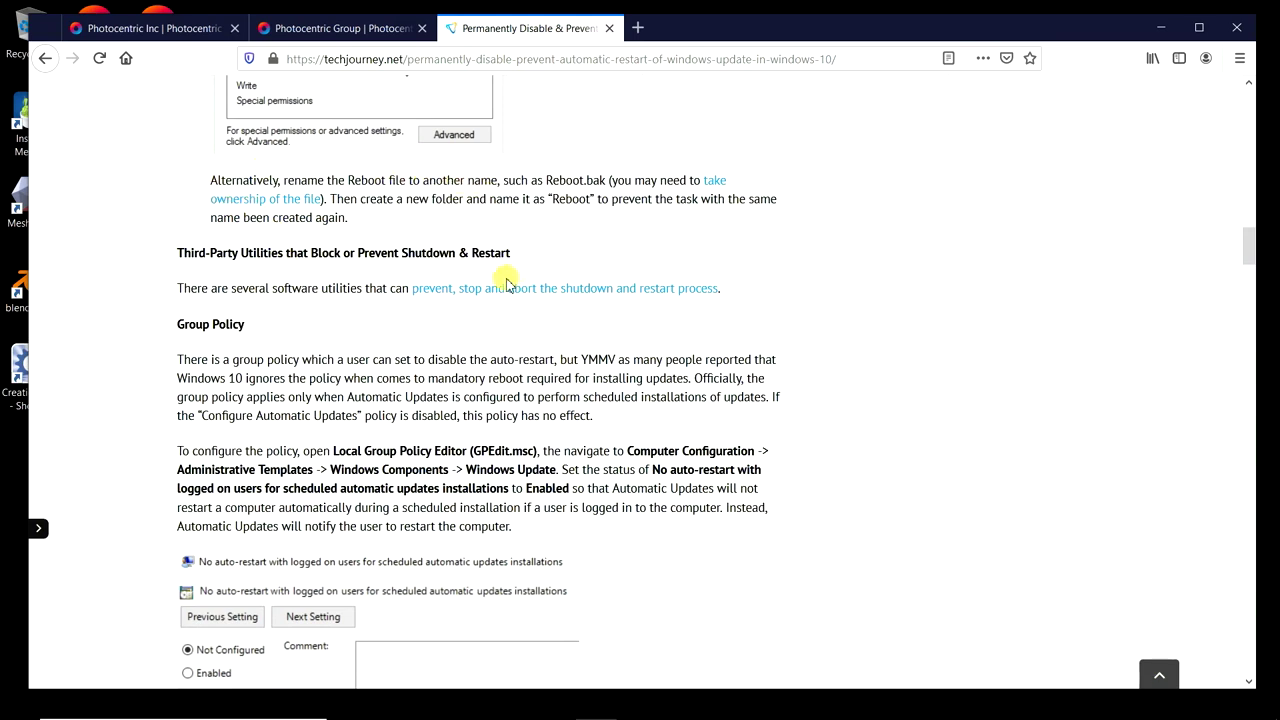
pyautogui.scroll(10, 503, 286)
pyautogui.scroll(-1, 500, 325)
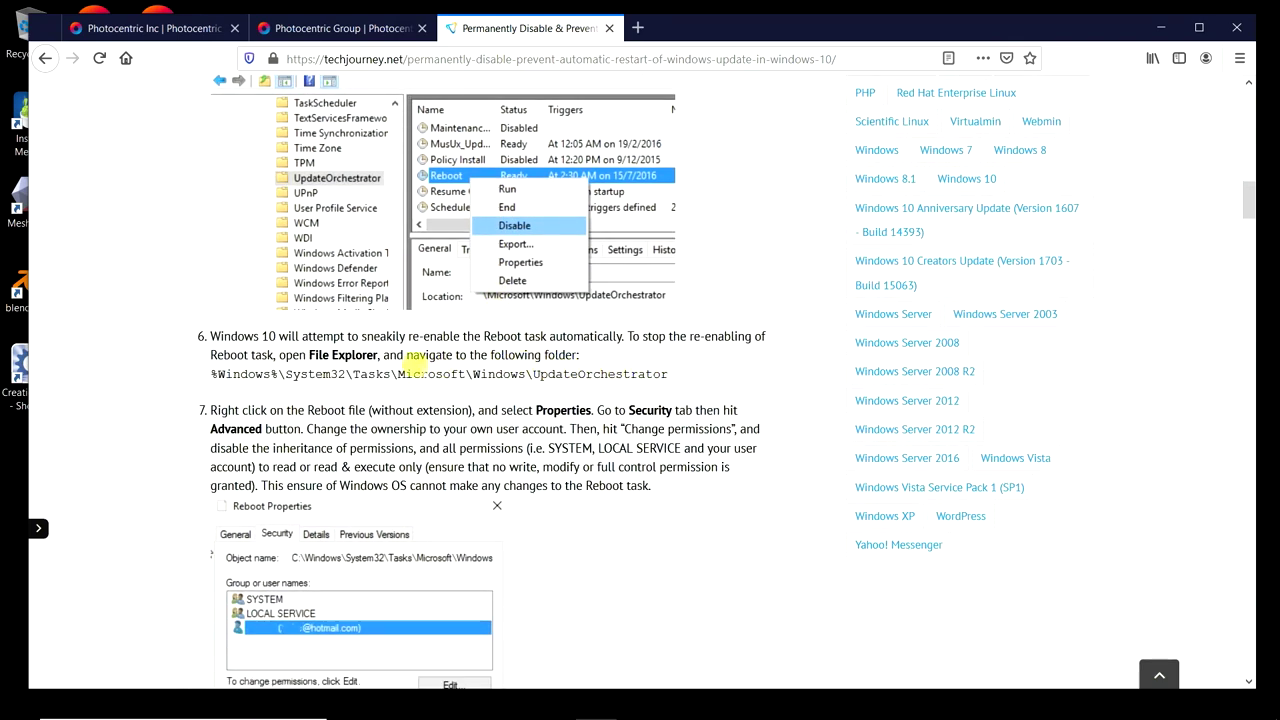
# Read the article's Group Policy instructions and the registry tip for Windows 10 Home edition, and return to the article's beginning
pyautogui.scroll(-7, 420, 441)
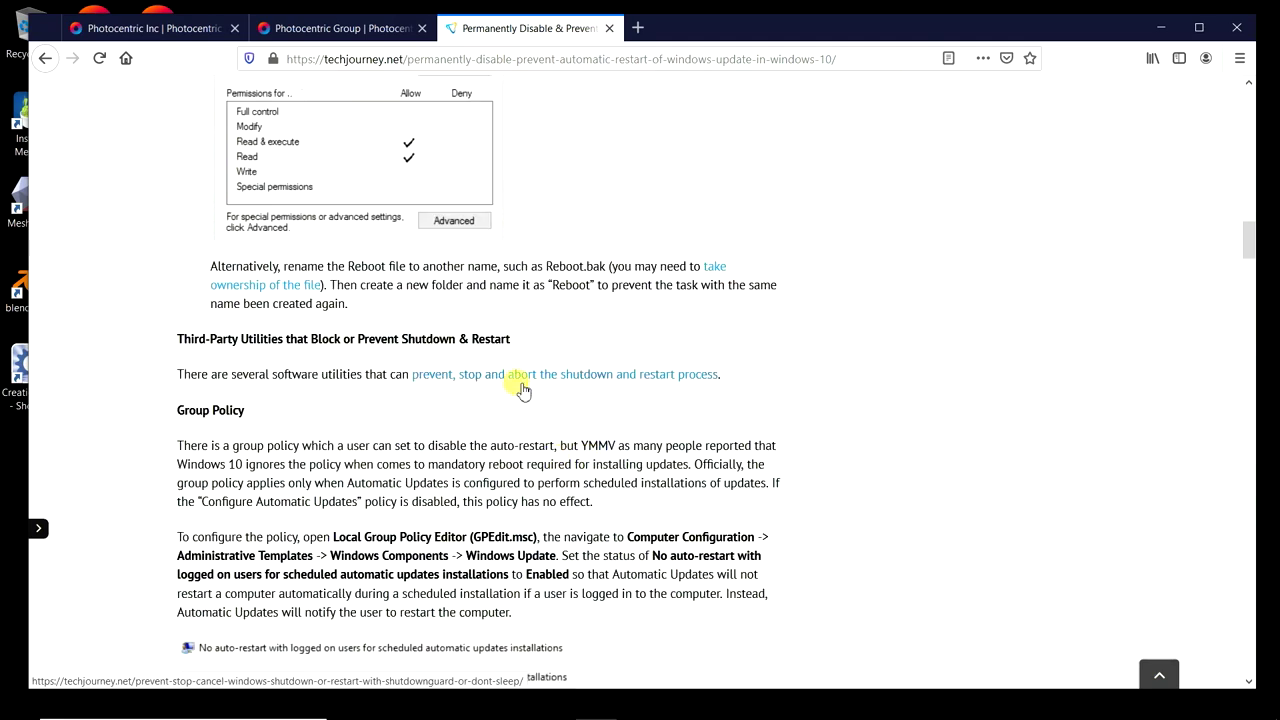
pyautogui.scroll(-2, 518, 382)
pyautogui.scroll(1, 477, 356)
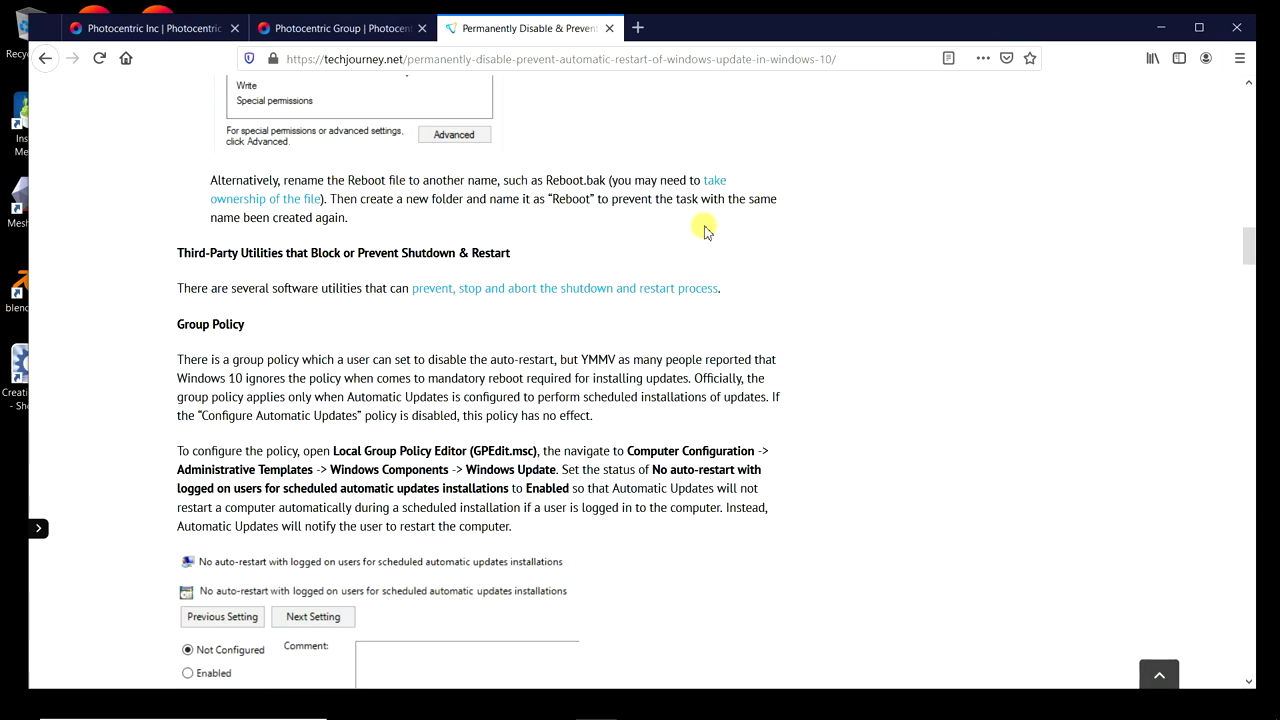
pyautogui.scroll(-3, 820, 290)
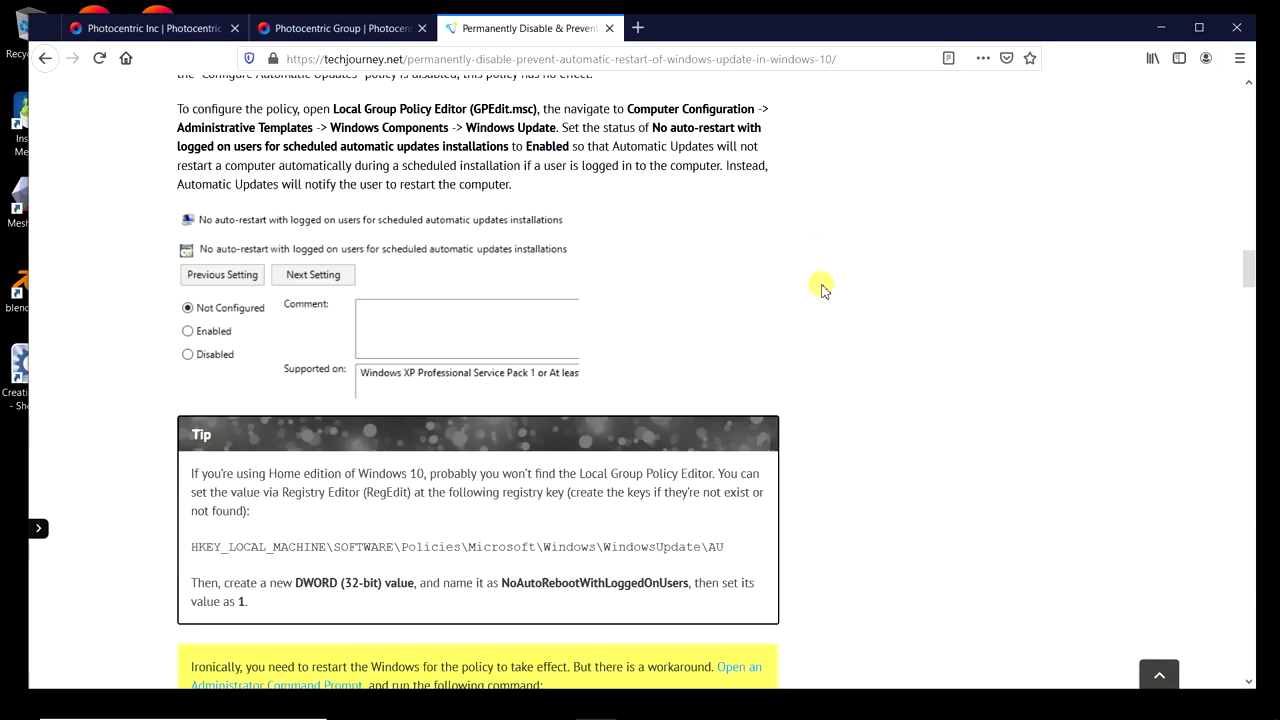
pyautogui.scroll(-5, 818, 270)
pyautogui.scroll(5, 811, 306)
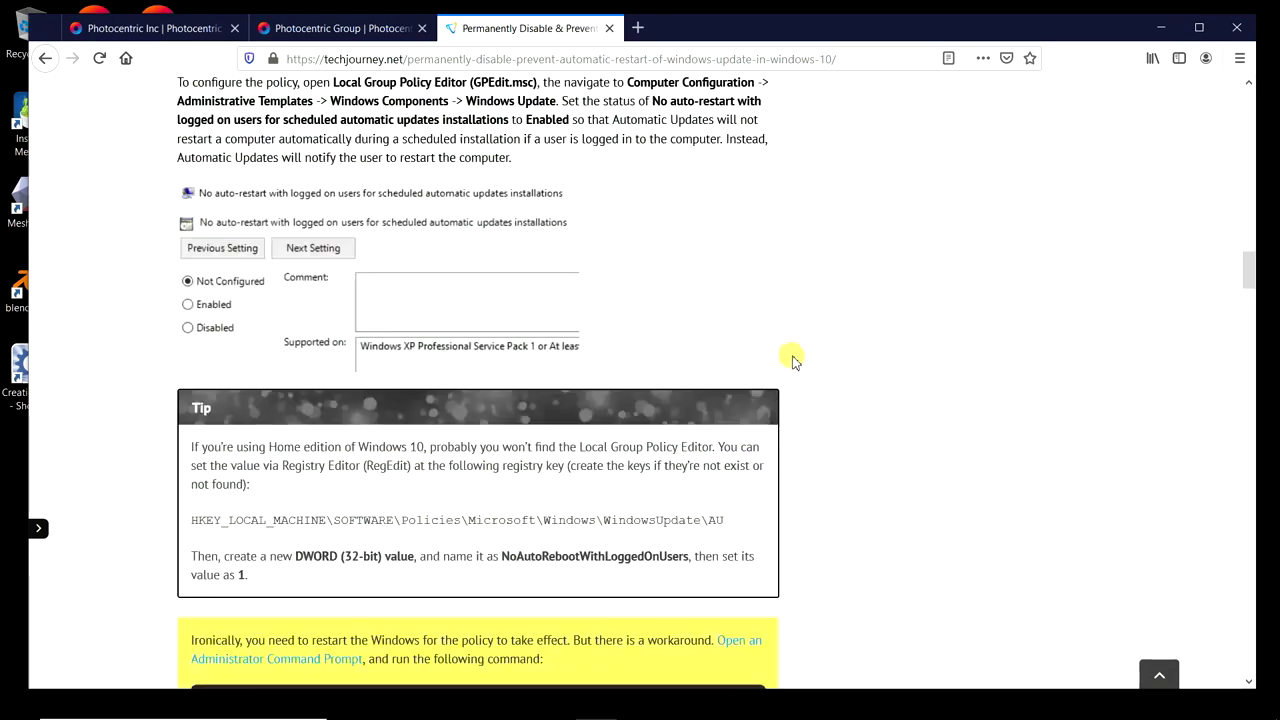
pyautogui.scroll(20, 792, 362)
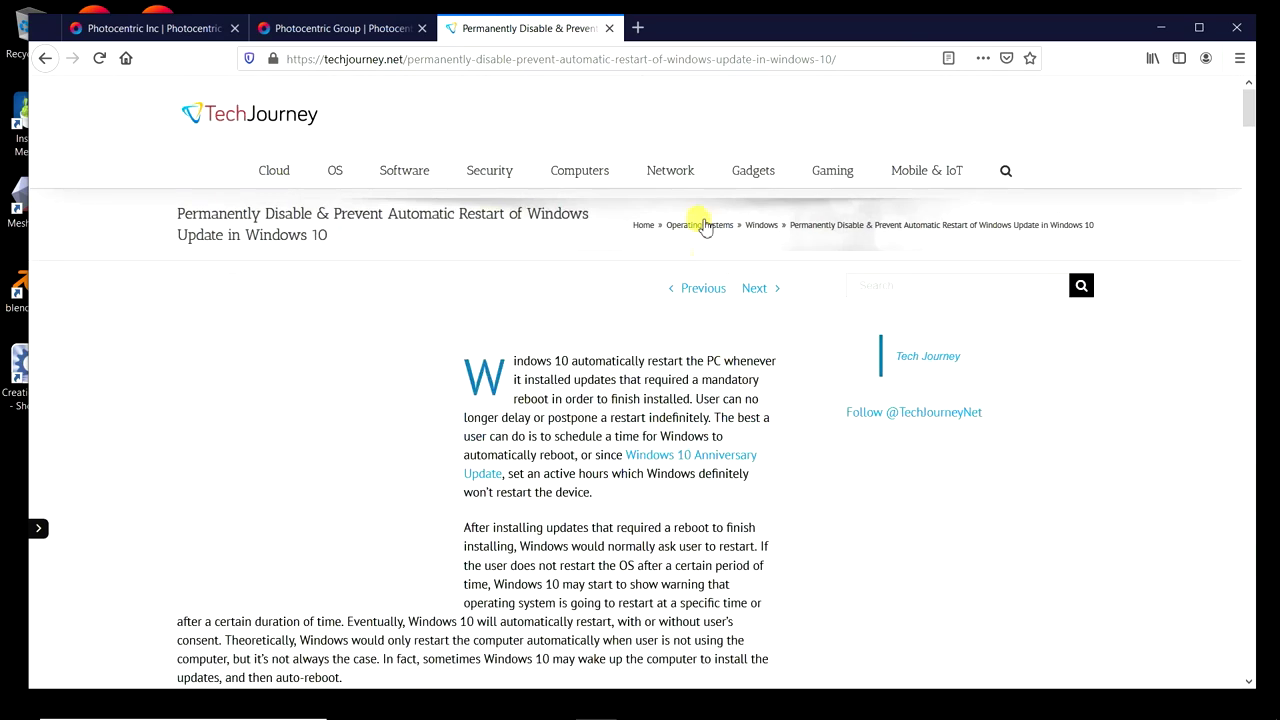
# Switch to the Photocentric Studio product page and read the software's introduction above the video
pyautogui.click(357, 31)
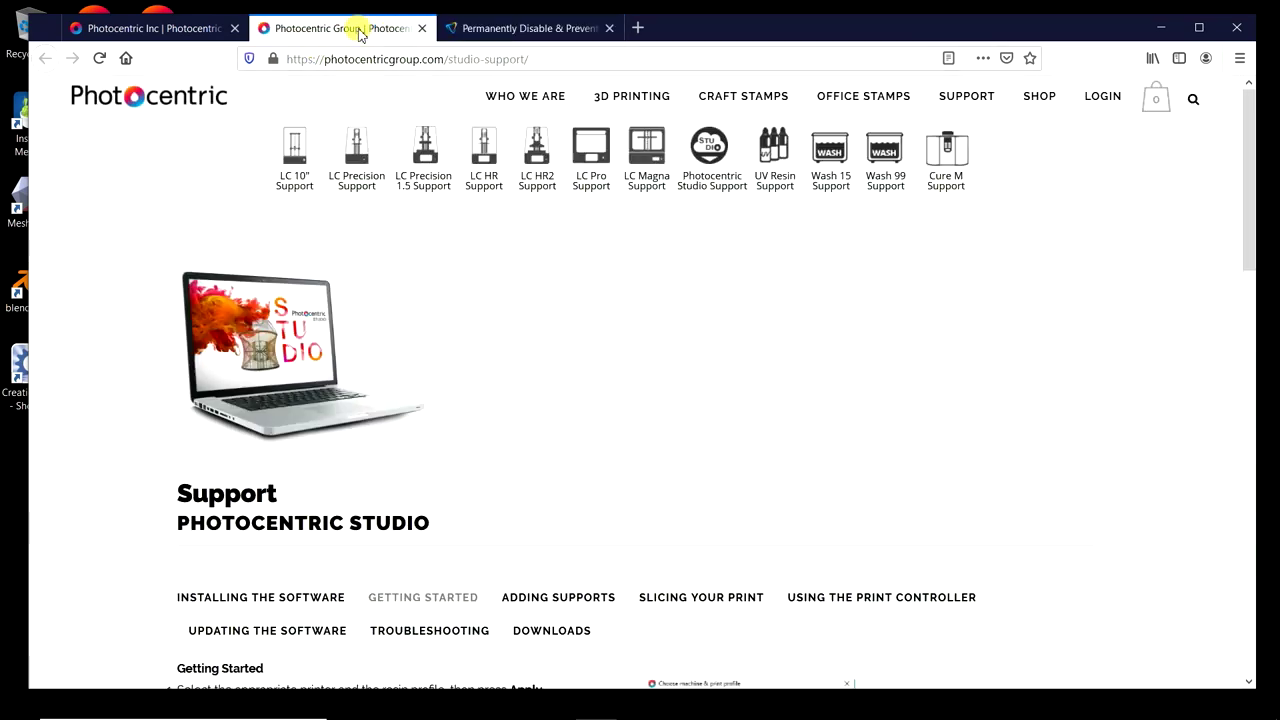
pyautogui.click(441, 27)
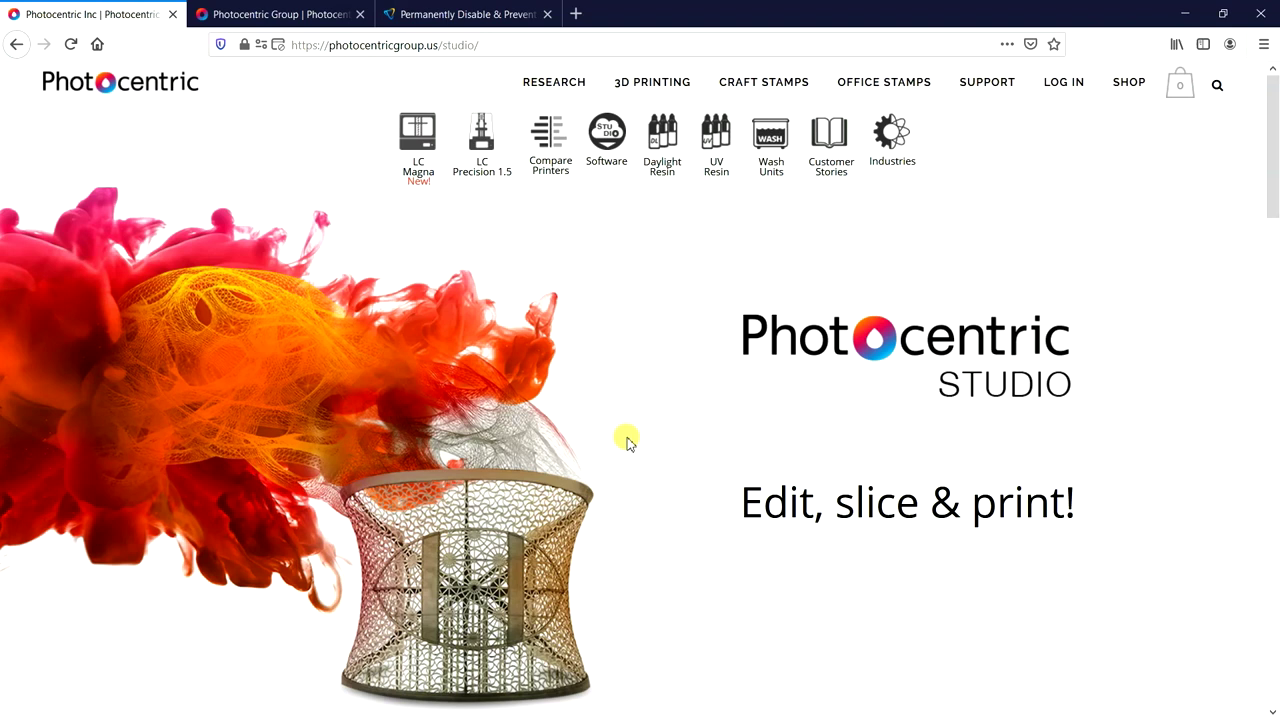
pyautogui.scroll(-1, 678, 405)
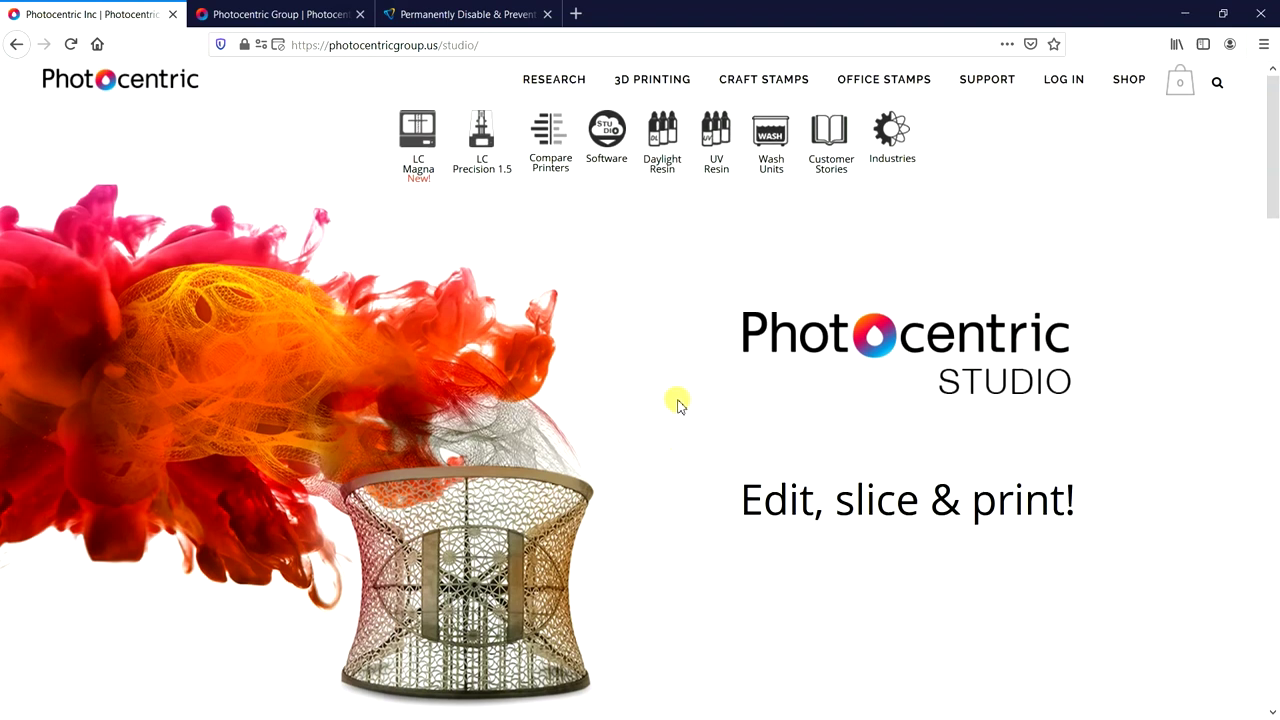
pyautogui.scroll(-3, 678, 405)
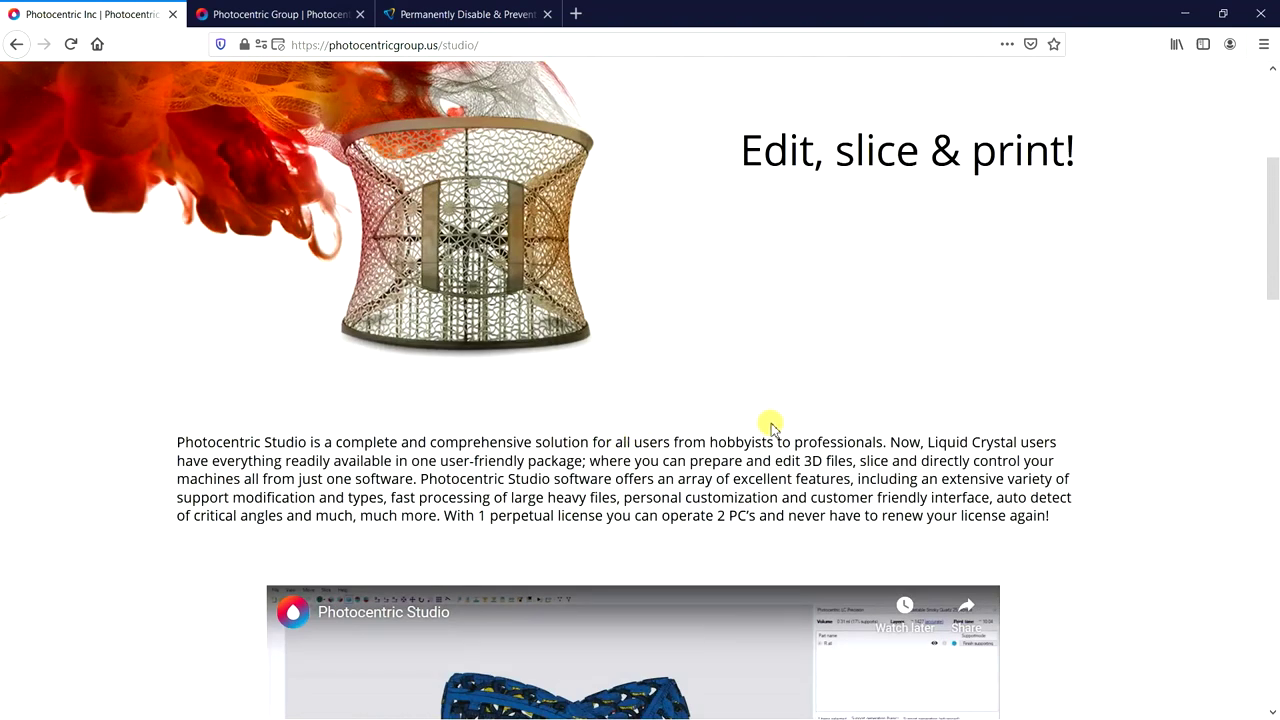
pyautogui.scroll(3, 918, 348)
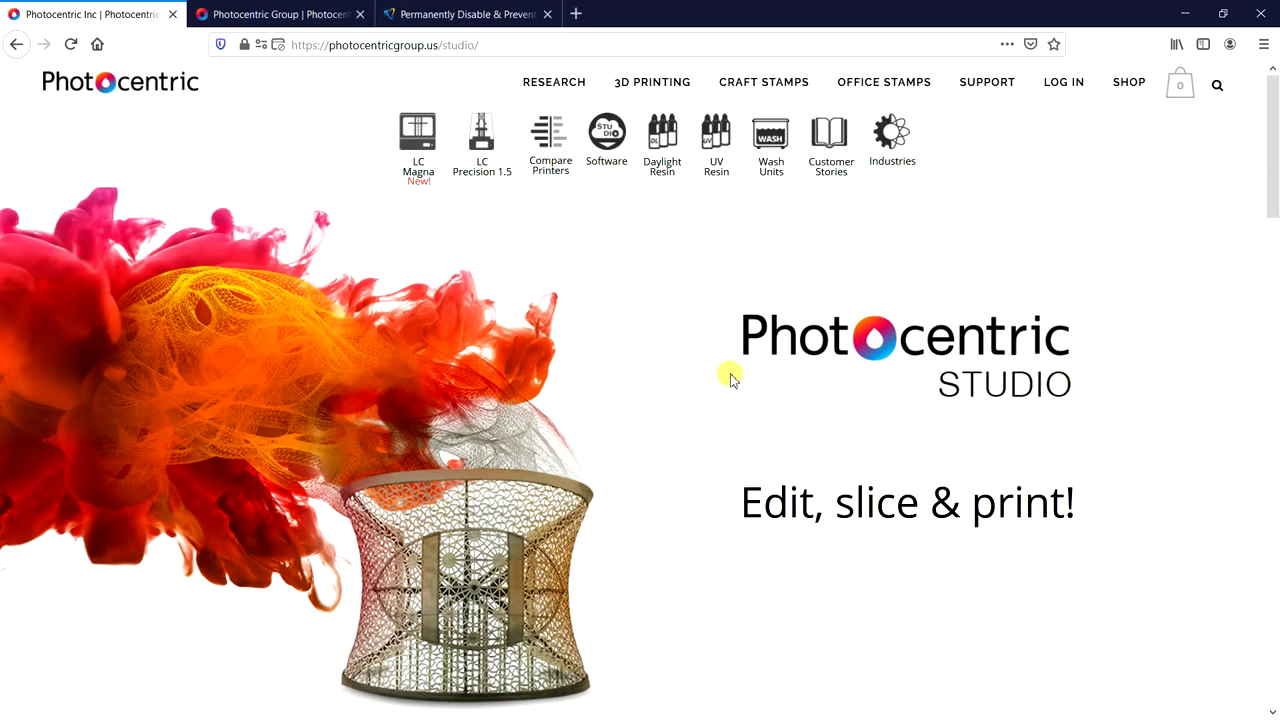
pyautogui.scroll(-7, 730, 372)
pyautogui.scroll(7, 740, 430)
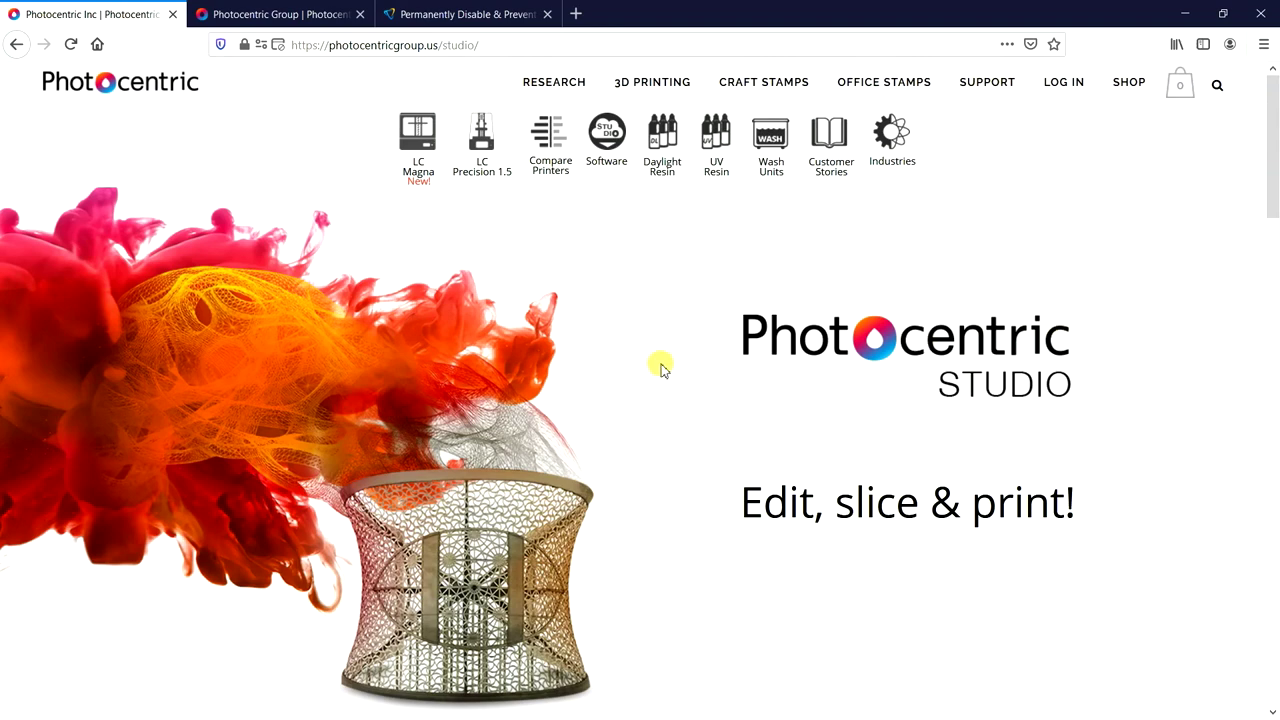
pyautogui.scroll(-5, 686, 443)
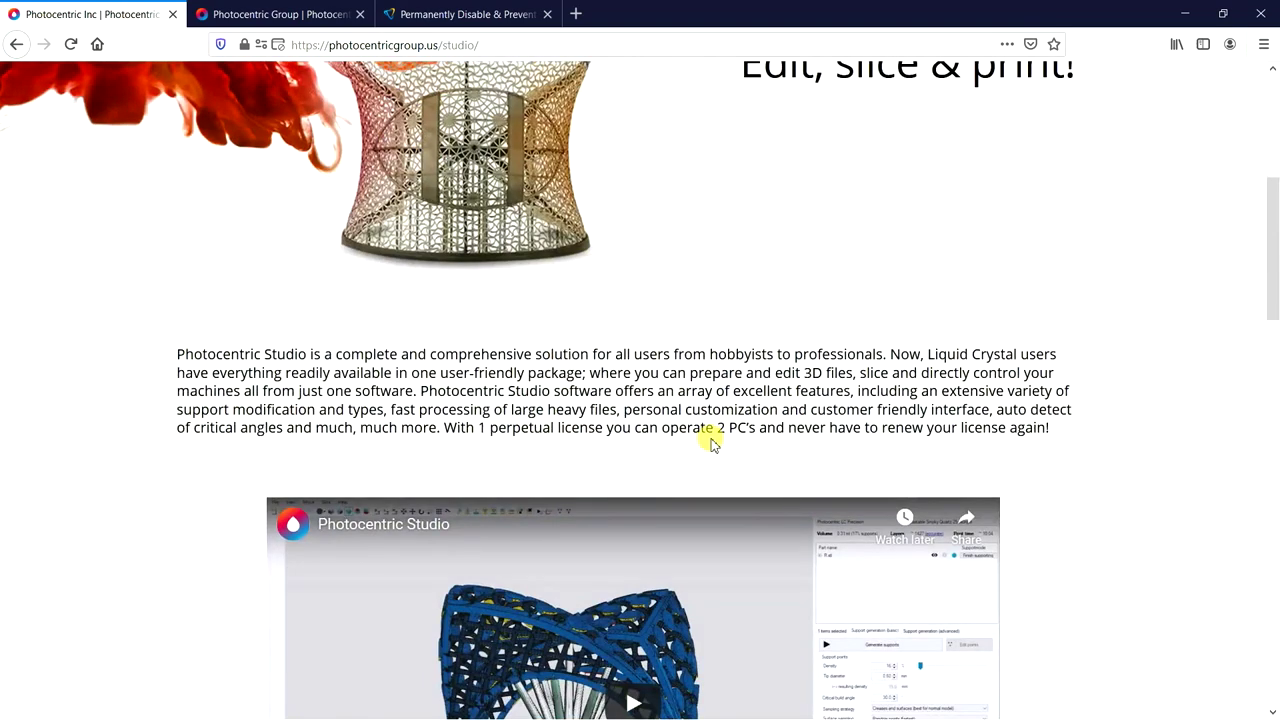
# Examine the product page's software features, free trial and purchase options, and minimum PC requirements, and return to its beginning
pyautogui.scroll(-5, 713, 444)
pyautogui.scroll(-4, 720, 462)
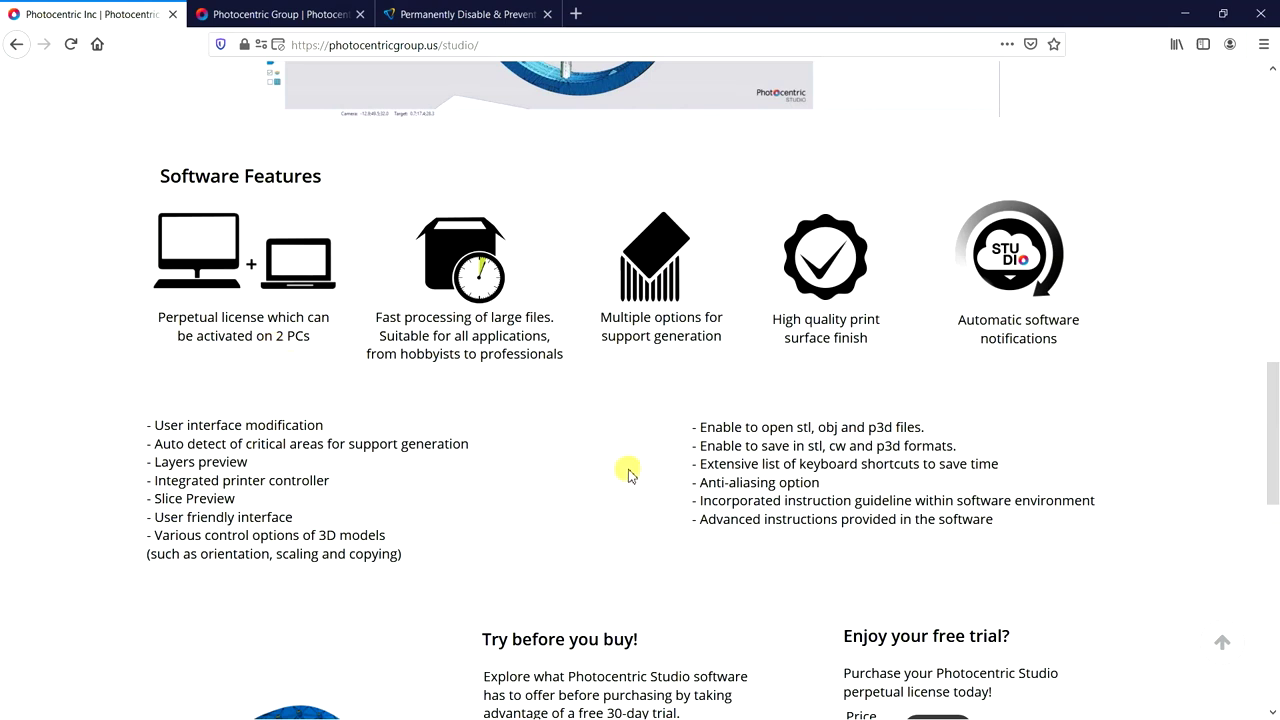
pyautogui.scroll(-2, 622, 470)
pyautogui.scroll(-3, 622, 470)
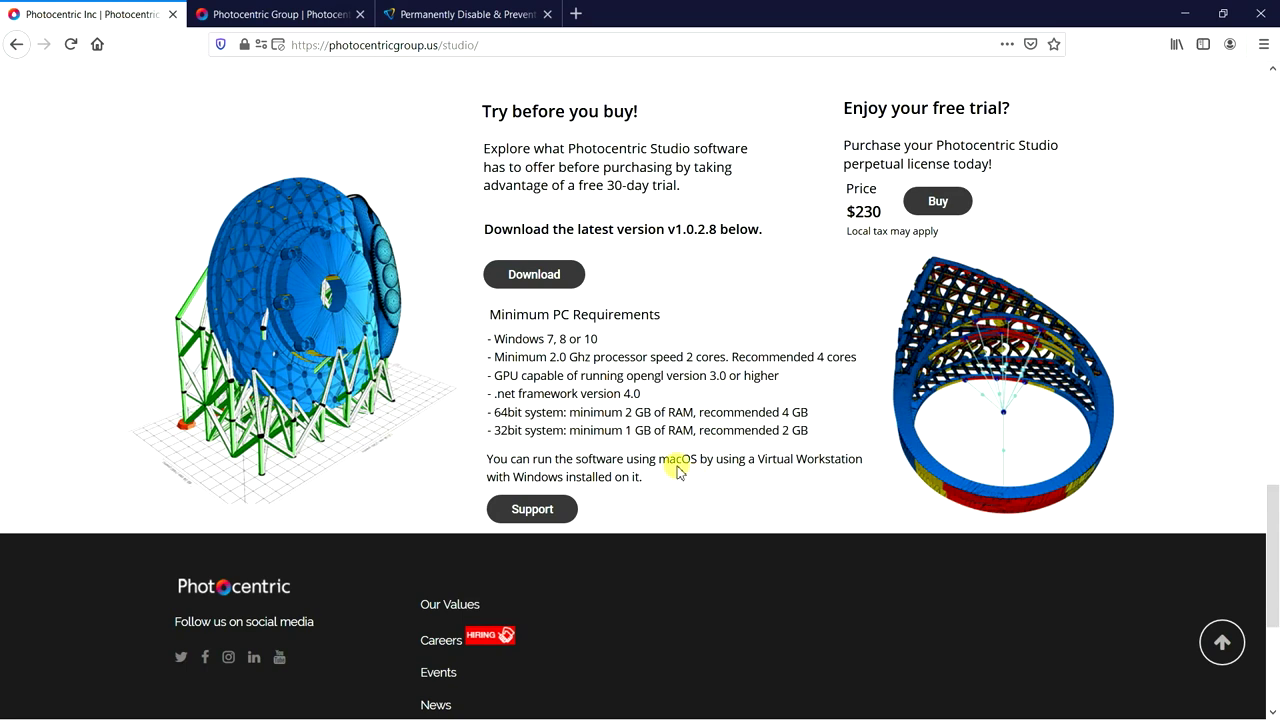
pyautogui.scroll(4, 686, 462)
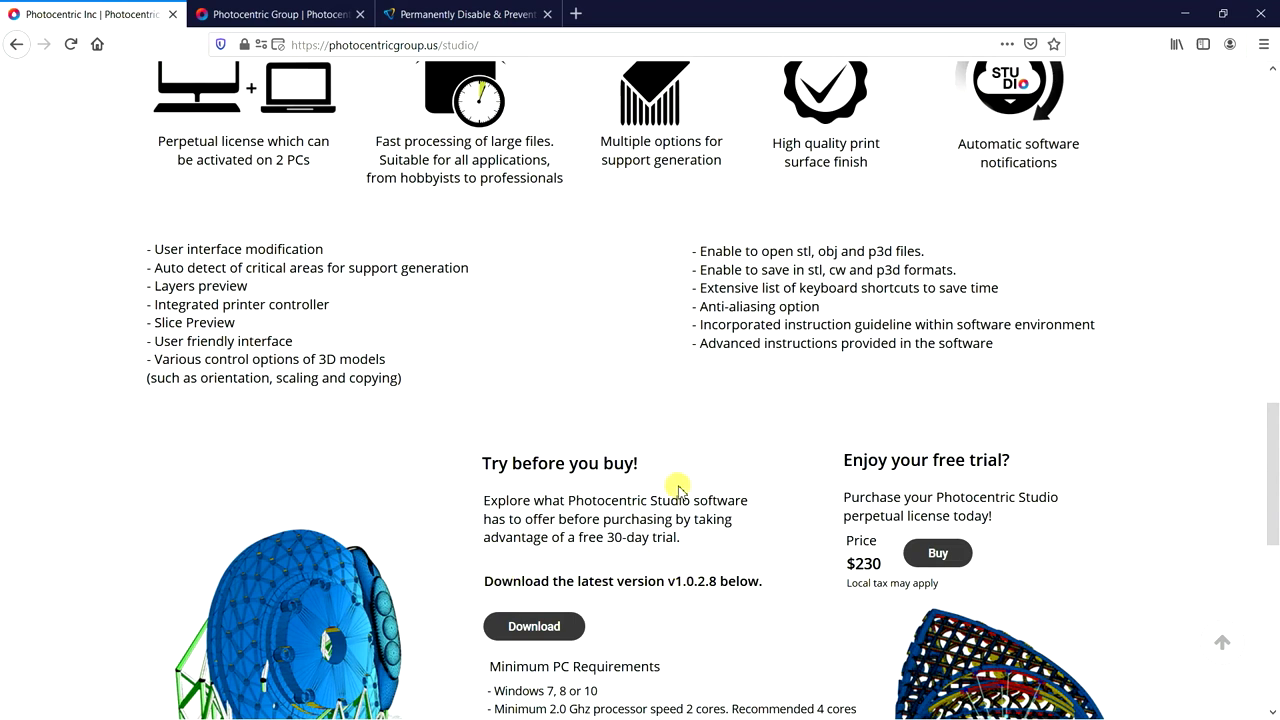
pyautogui.scroll(-3, 677, 480)
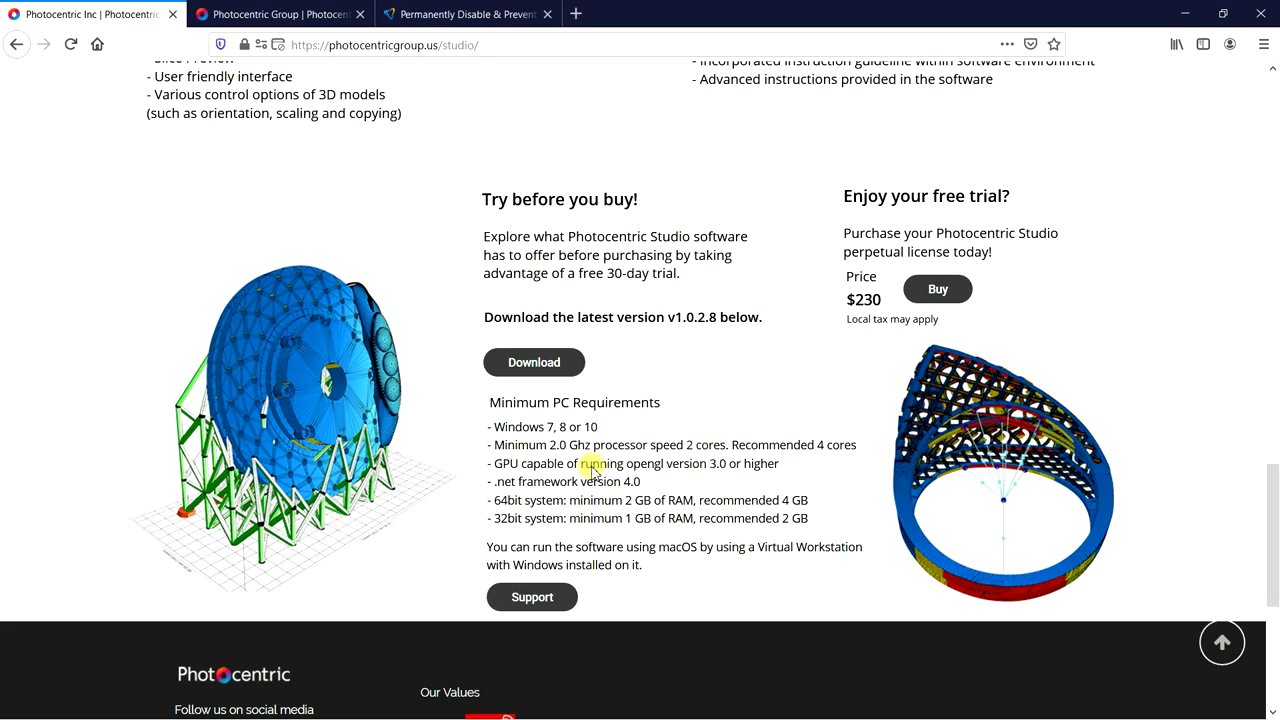
pyautogui.scroll(4, 588, 480)
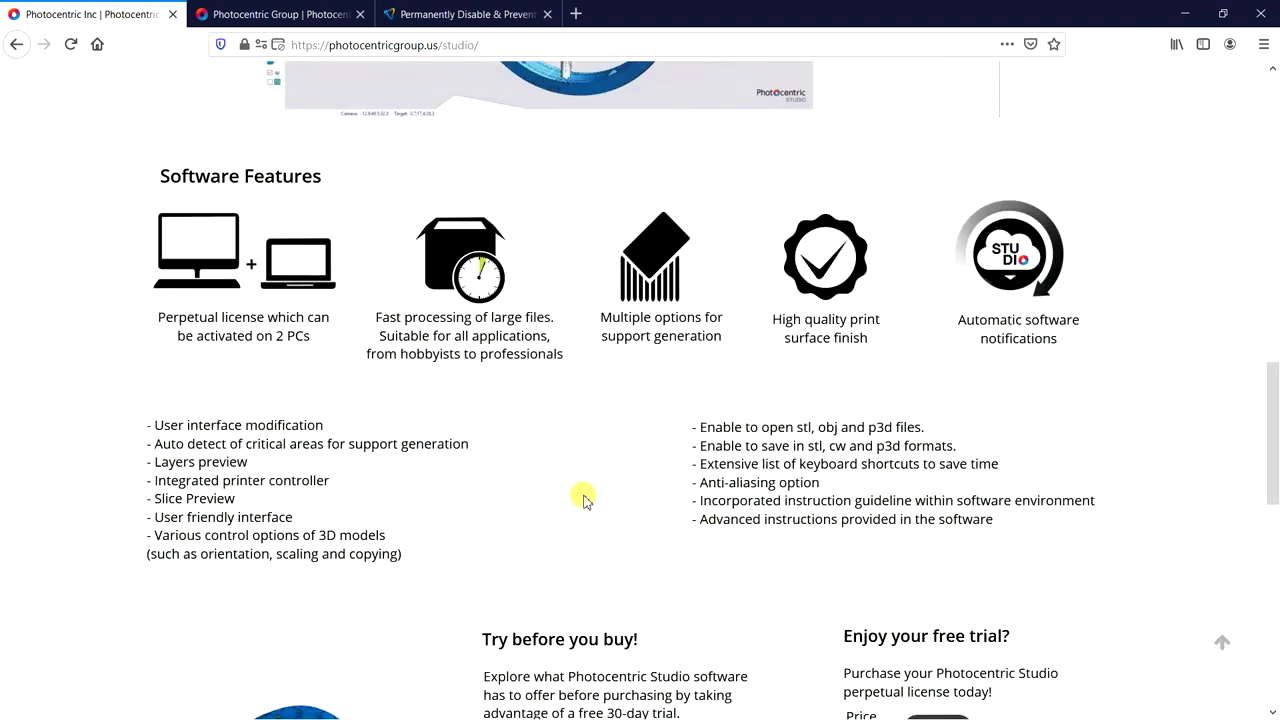
pyautogui.scroll(-3, 565, 505)
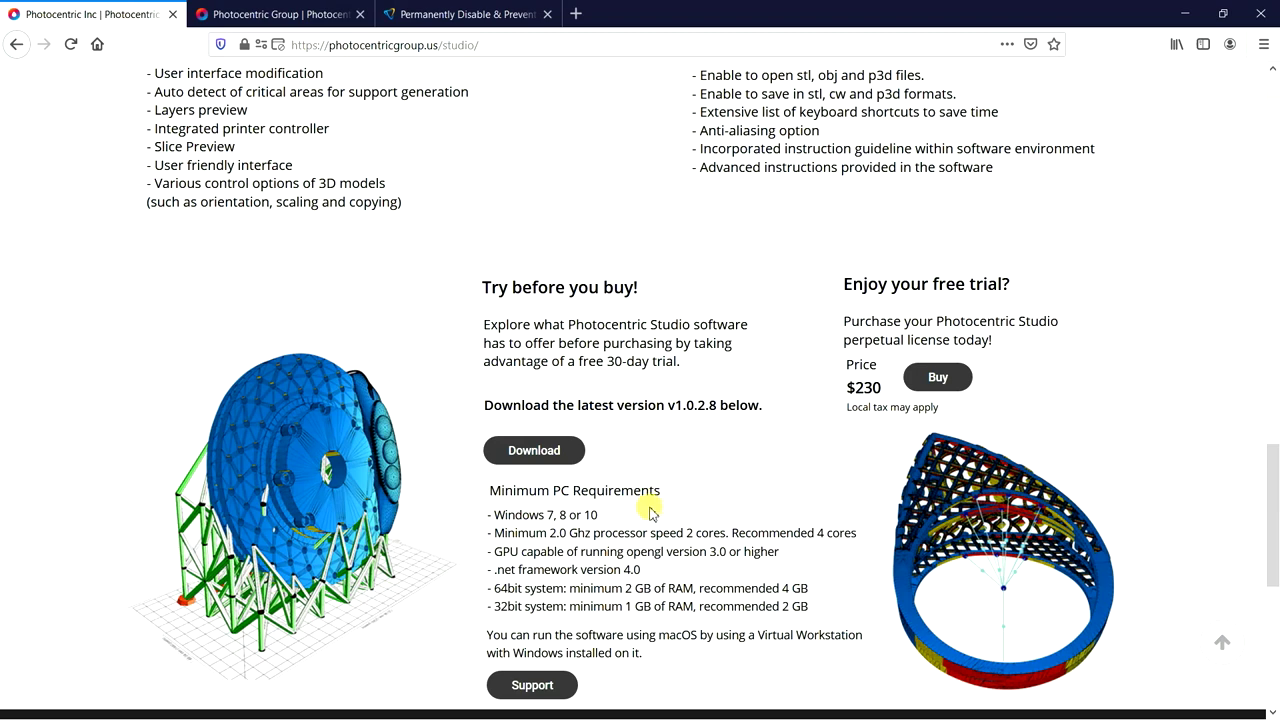
pyautogui.scroll(10, 645, 535)
pyautogui.scroll(3, 650, 577)
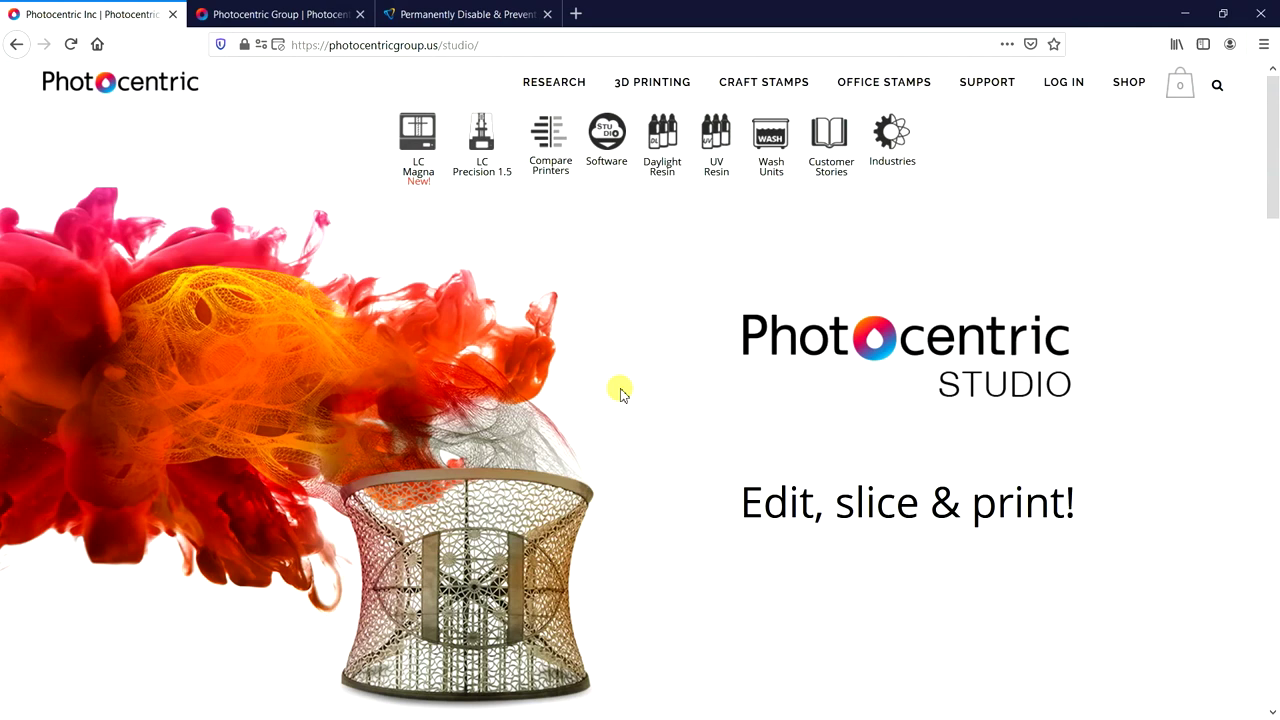
# Open the Photocentric Studio support page and review its topic links and Getting Started instructions
pyautogui.click(336, 20)
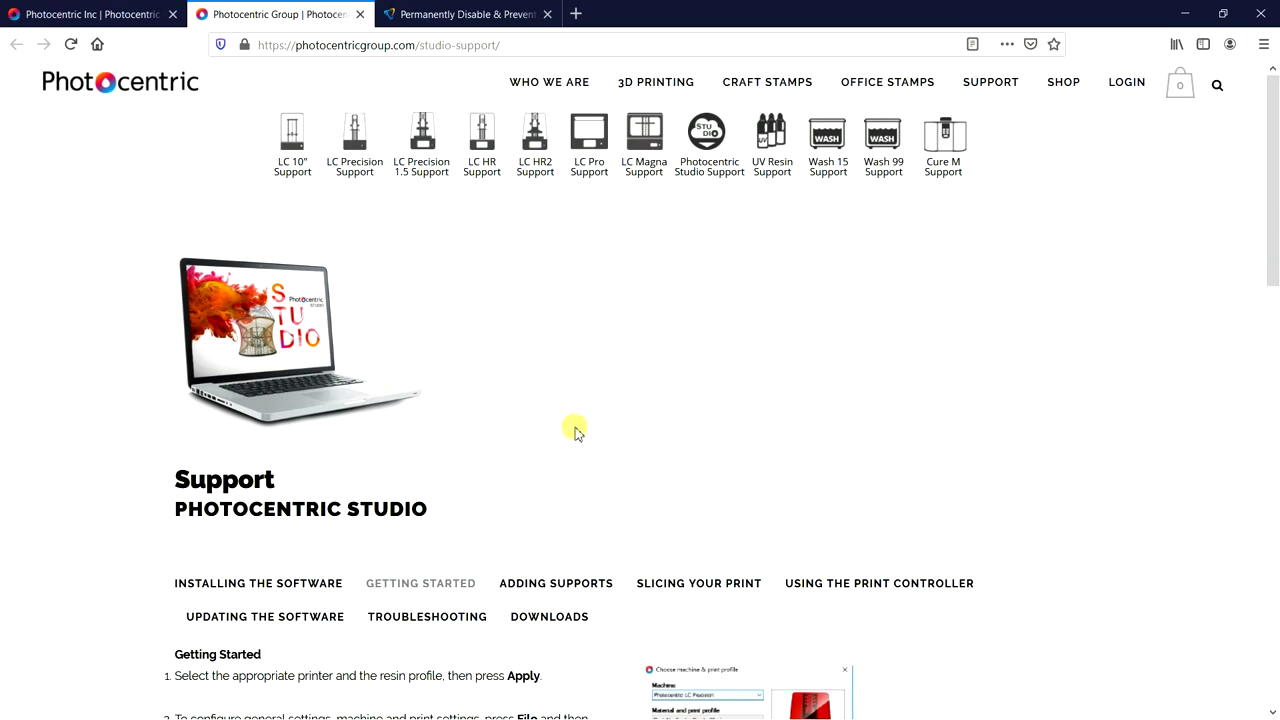
pyautogui.scroll(-5, 623, 434)
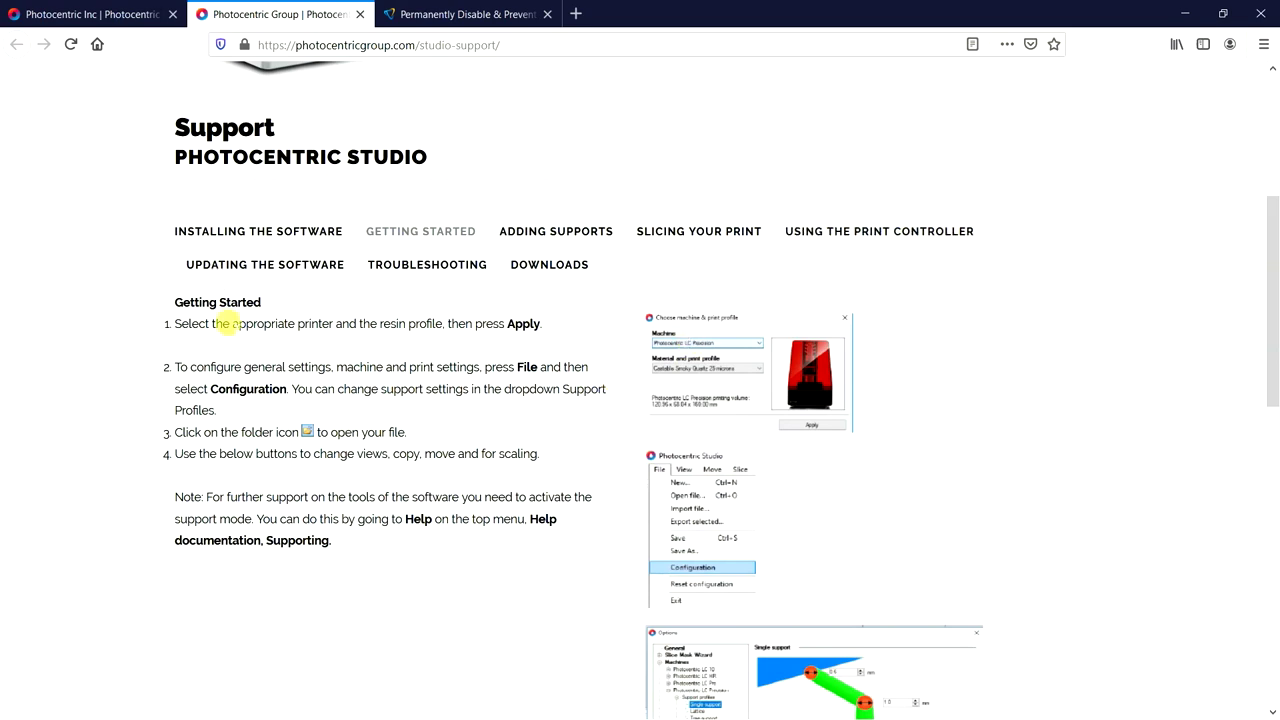
pyautogui.scroll(-5, 414, 479)
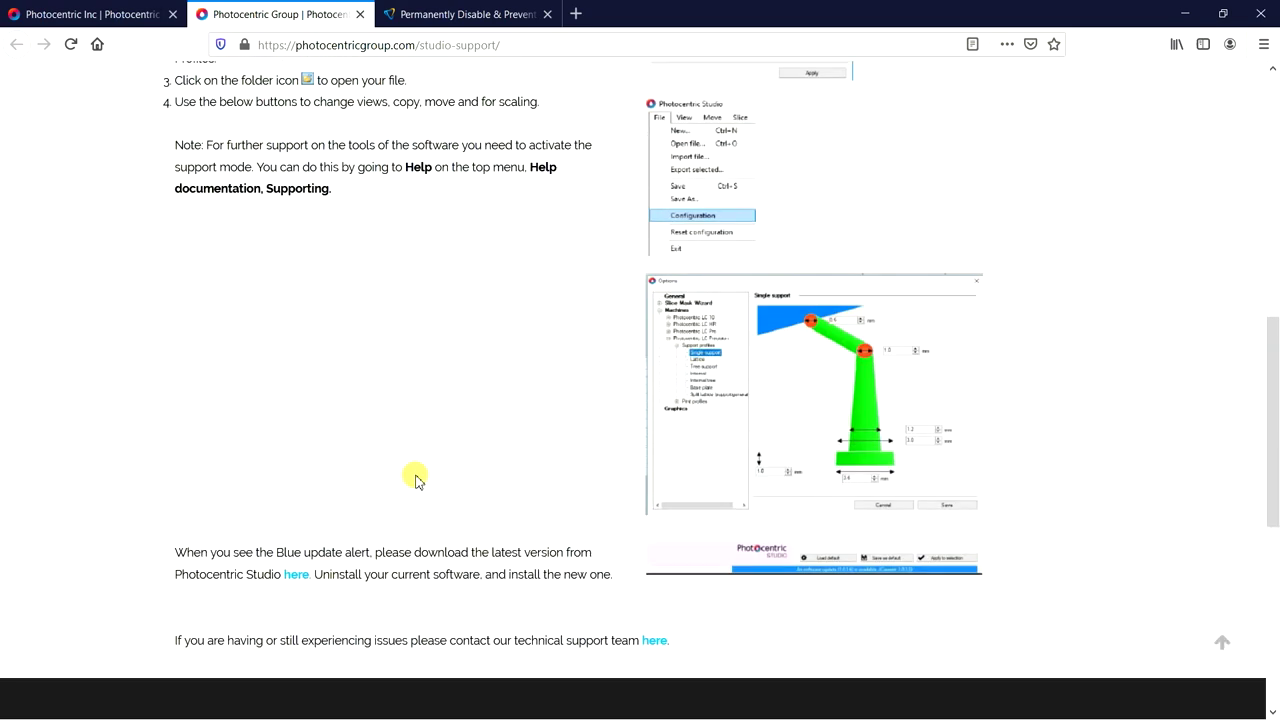
pyautogui.scroll(1, 423, 509)
pyautogui.scroll(8, 425, 517)
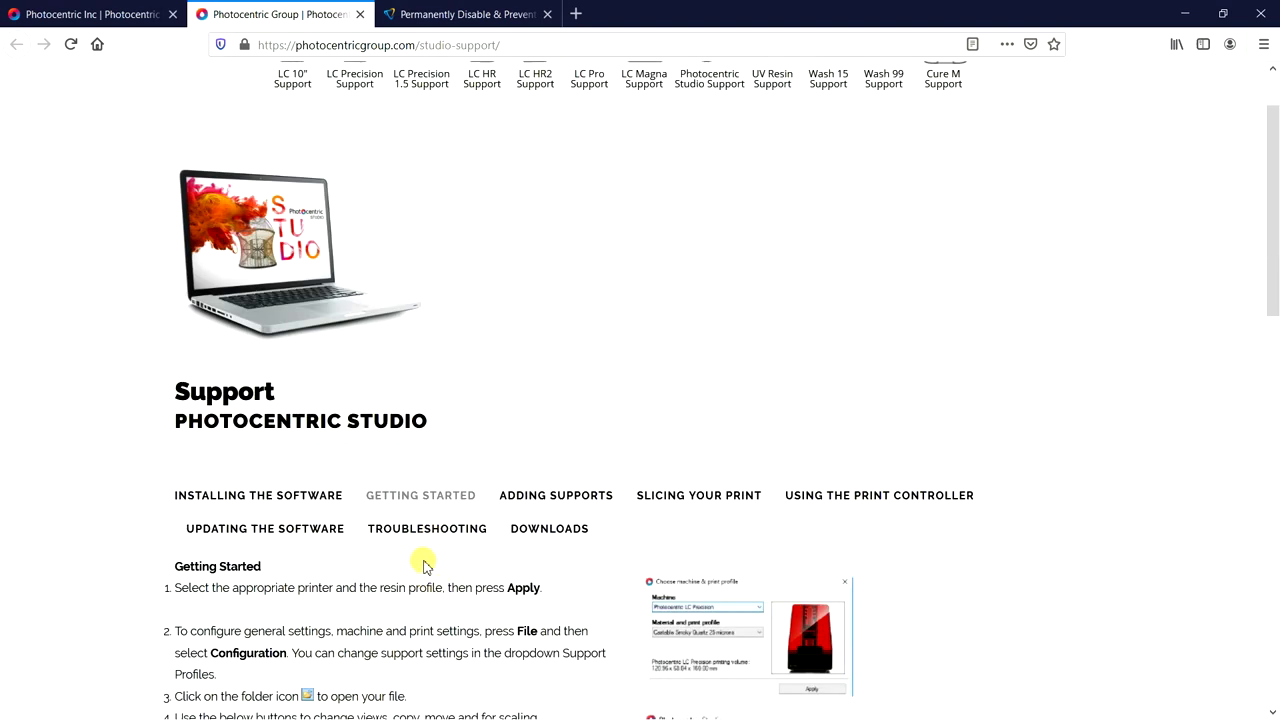
pyautogui.scroll(-6, 423, 560)
pyautogui.scroll(8, 425, 566)
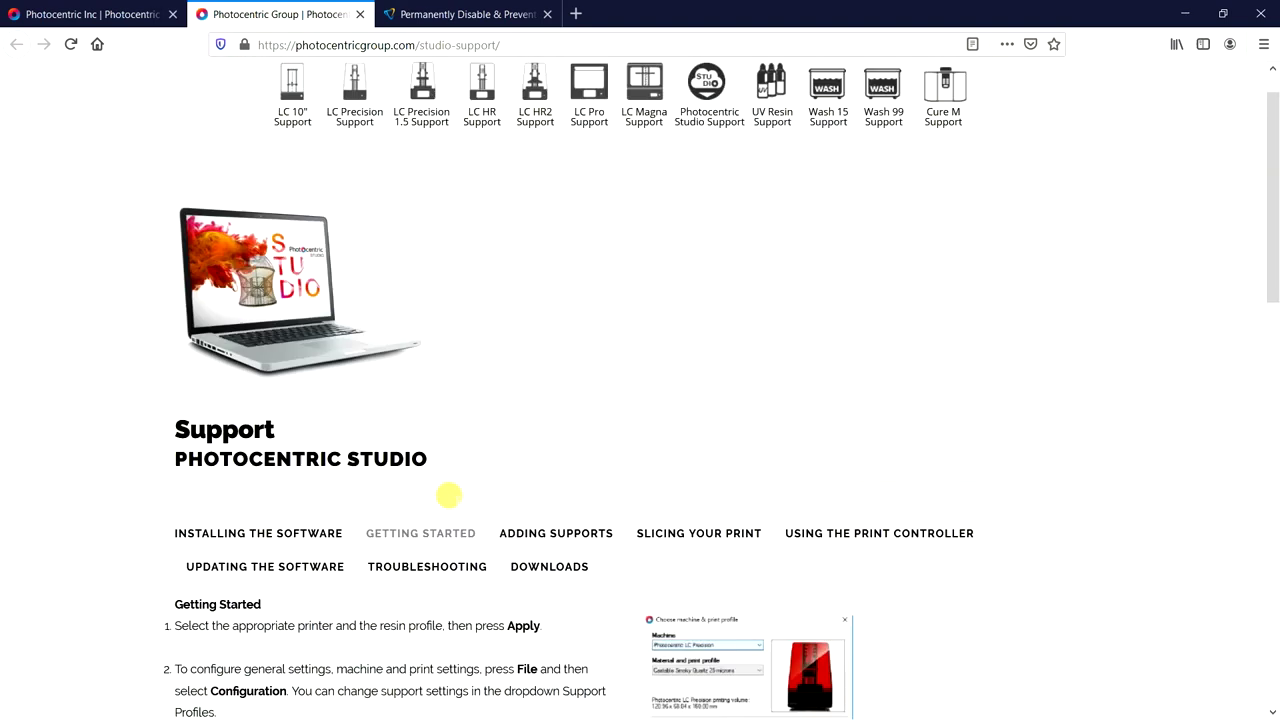
# Minimize the browser, set Photocentric Studio's high DPI scaling override to Application in its shortcut properties, and save the properties
pyautogui.click(1184, 14)
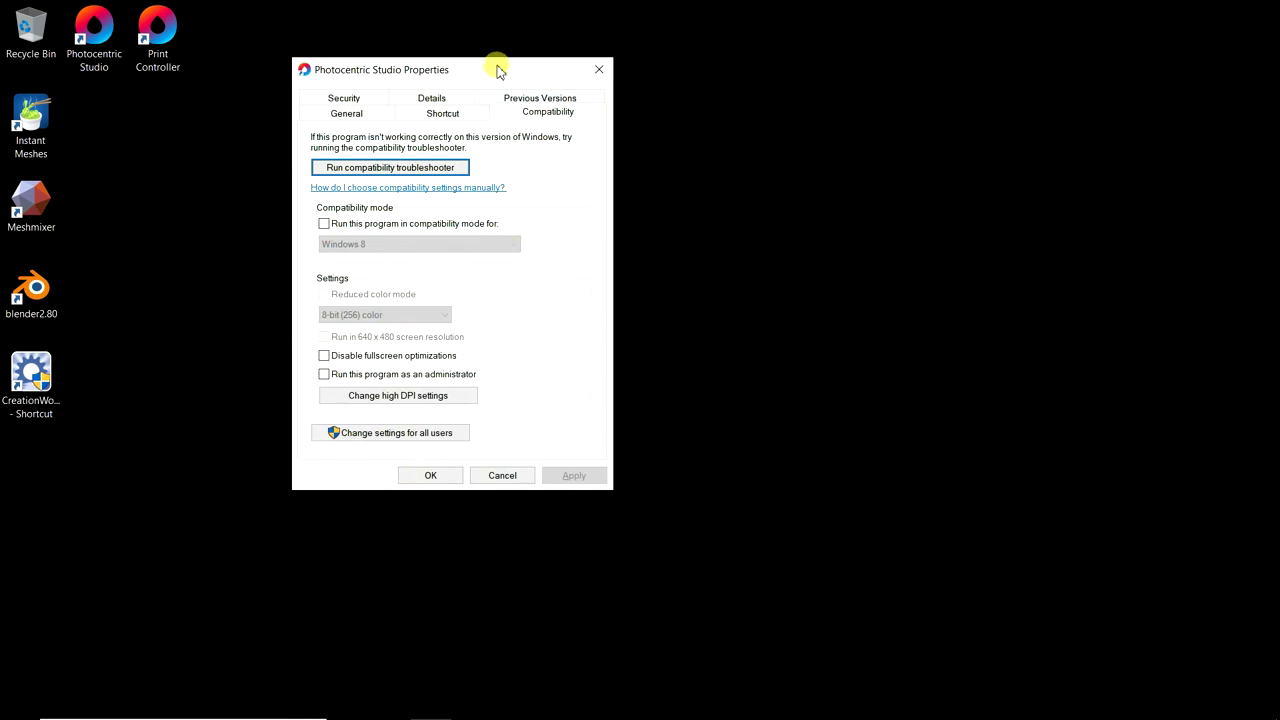
pyautogui.moveTo(498, 70); pyautogui.dragTo(462, 91)
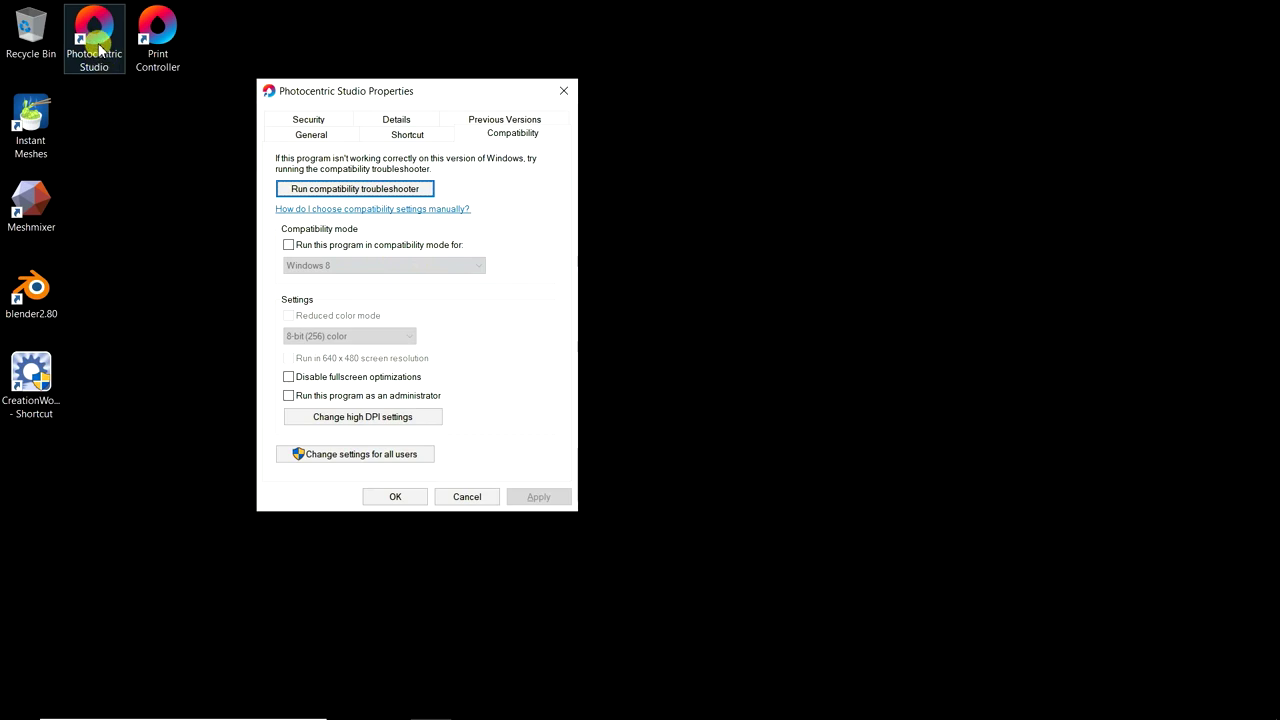
pyautogui.moveTo(471, 91); pyautogui.dragTo(540, 137)
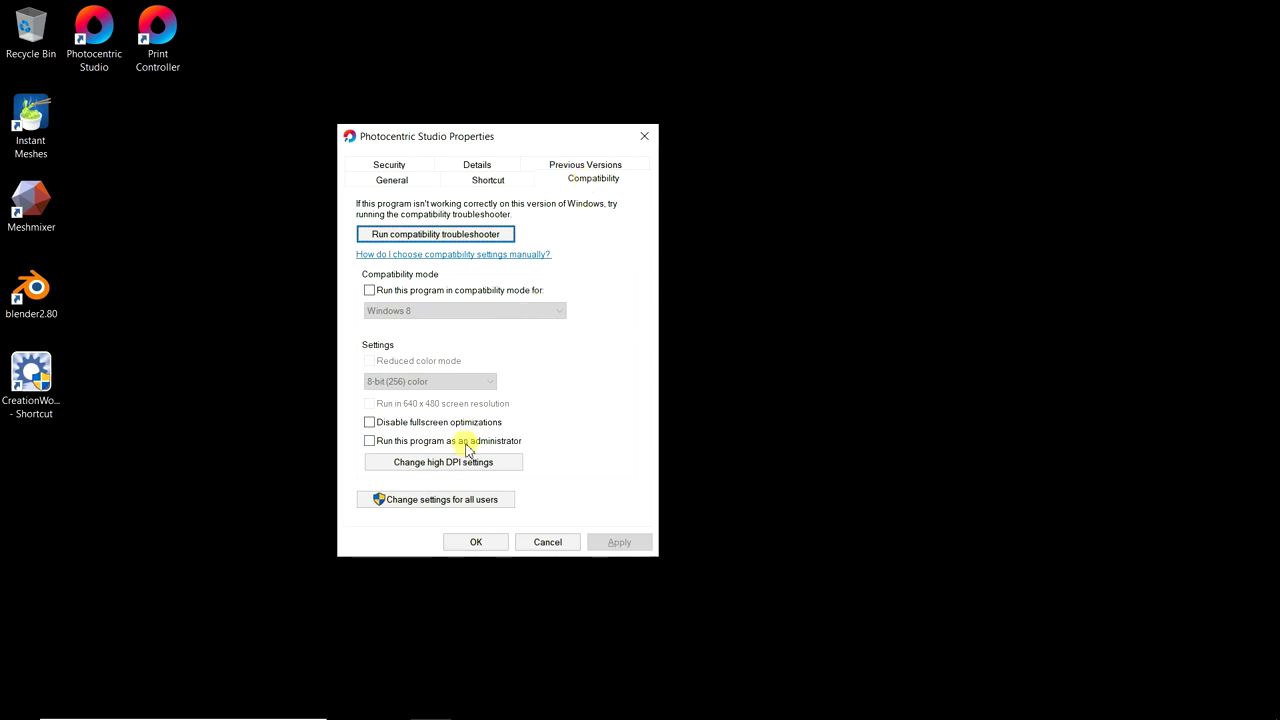
pyautogui.click(424, 474)
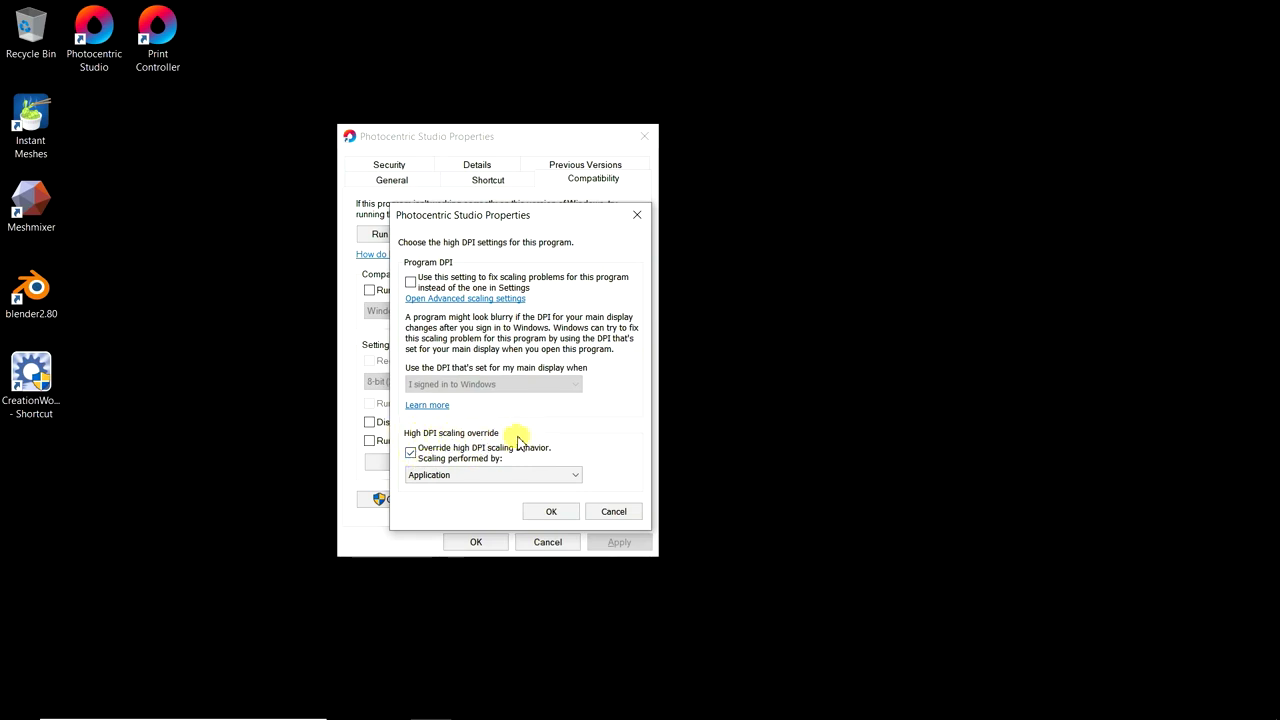
pyautogui.click(576, 477)
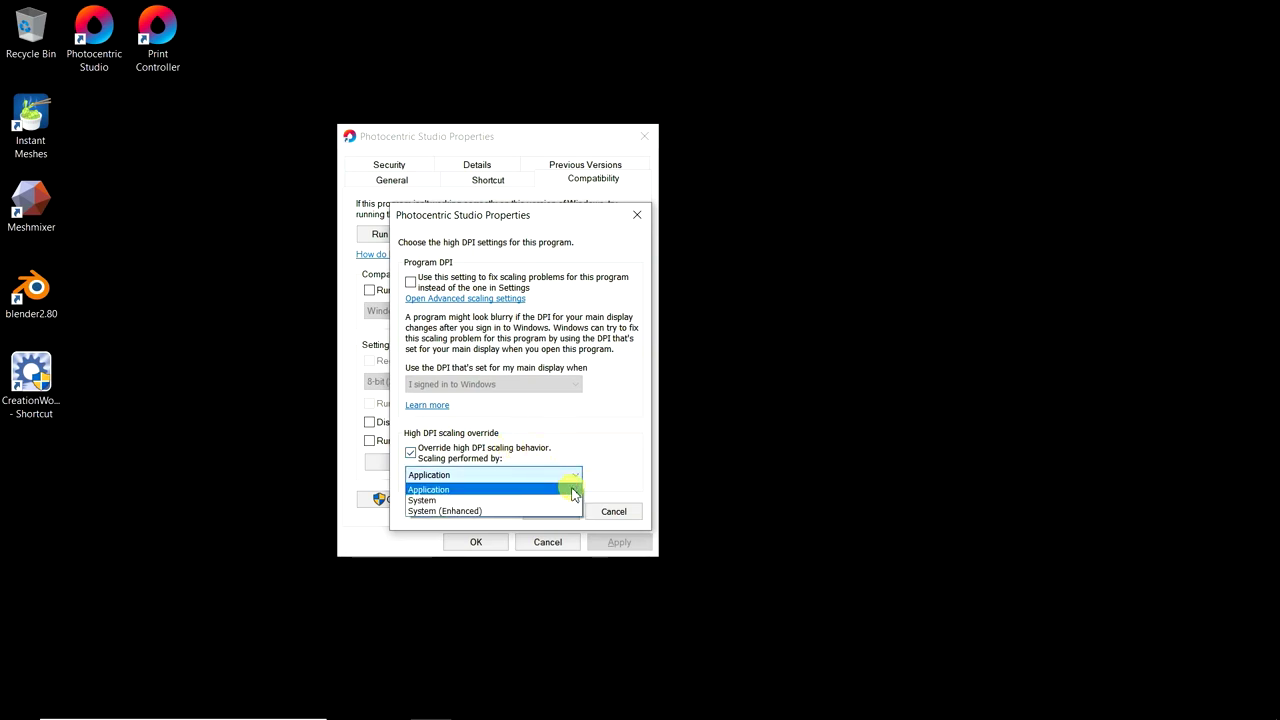
pyautogui.click(574, 492)
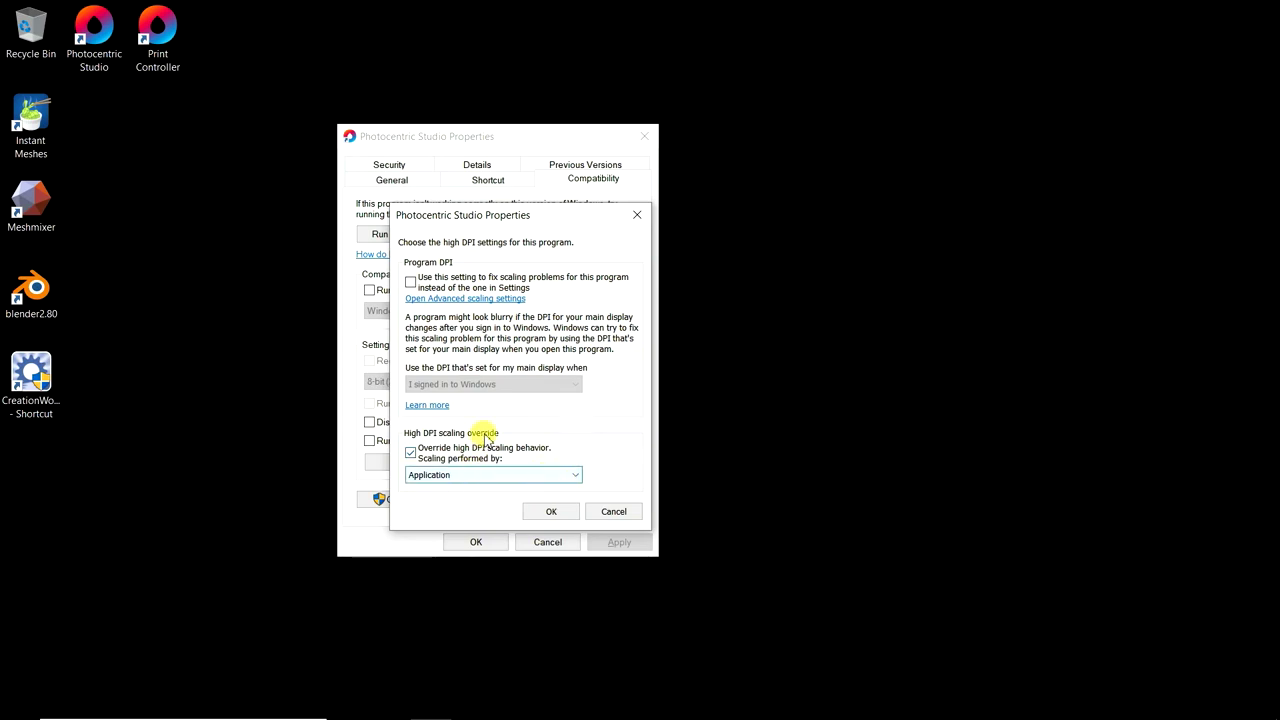
pyautogui.click(562, 513)
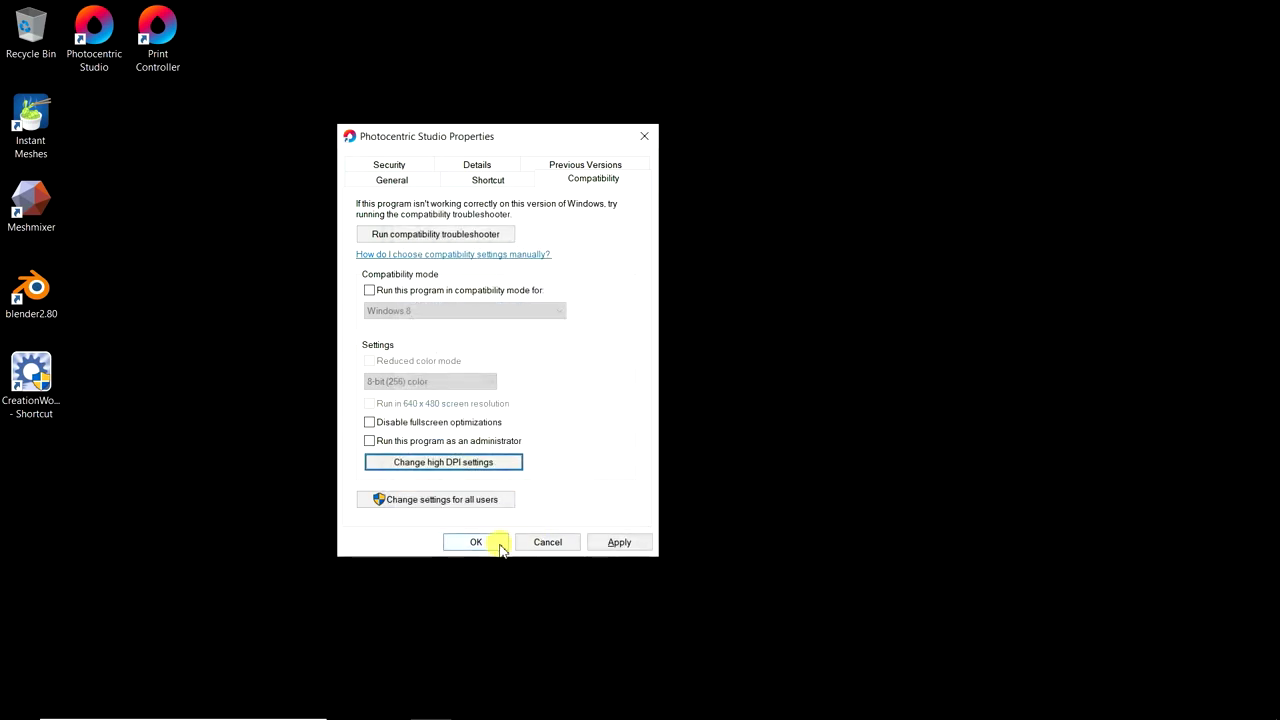
pyautogui.click(496, 543)
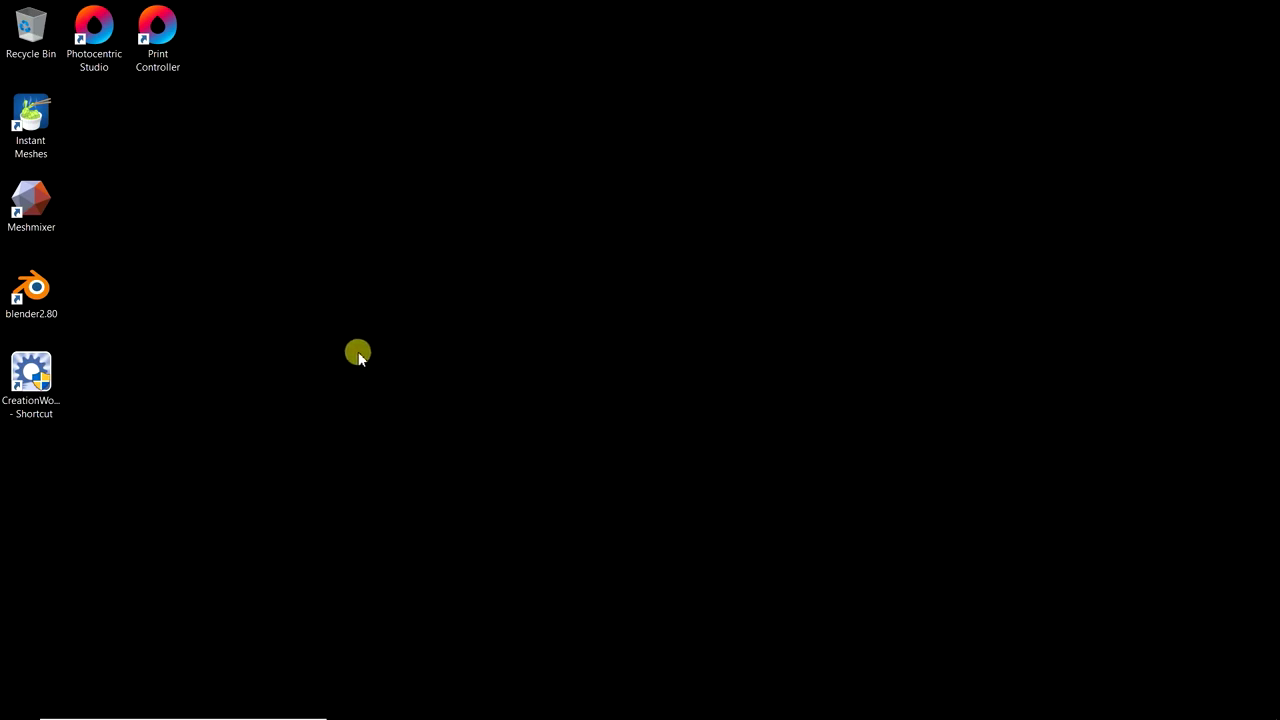
# Launch Photocentric Studio and apply the Liquid Crystal HR / HR2 machine with the Hard resin 50 microns print profile
pyautogui.doubleClick(94, 27)
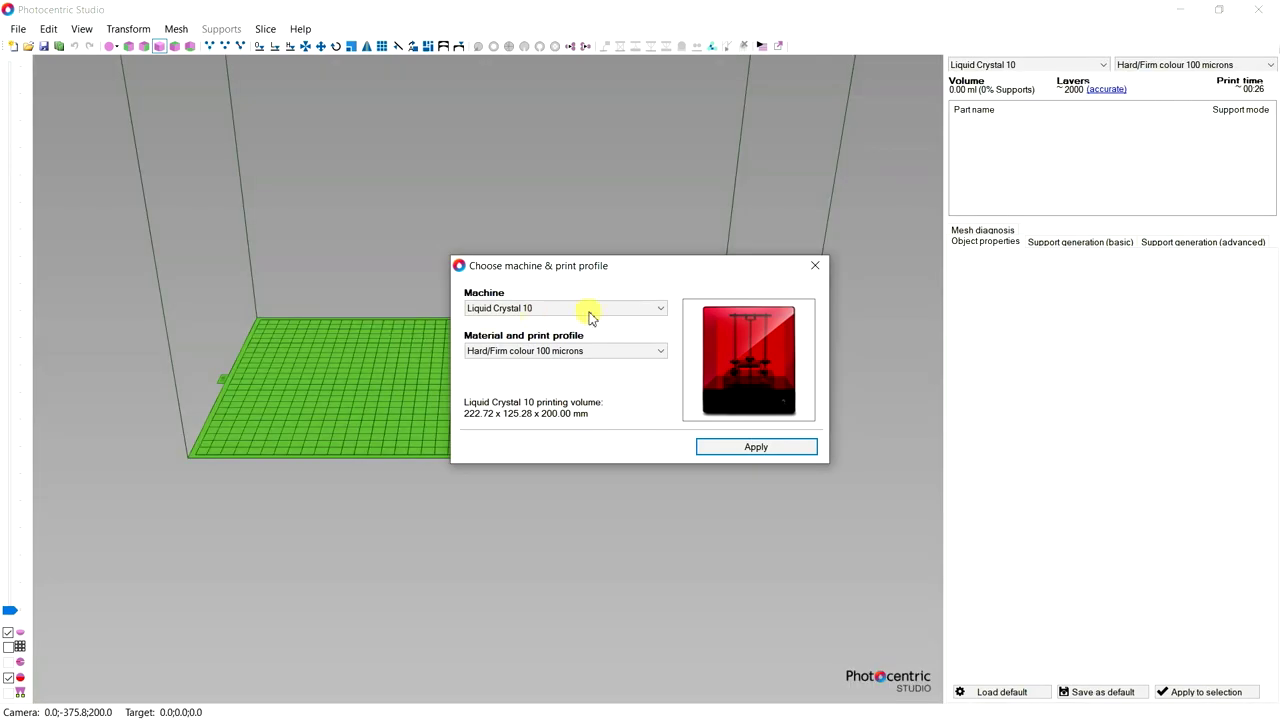
pyautogui.click(657, 313)
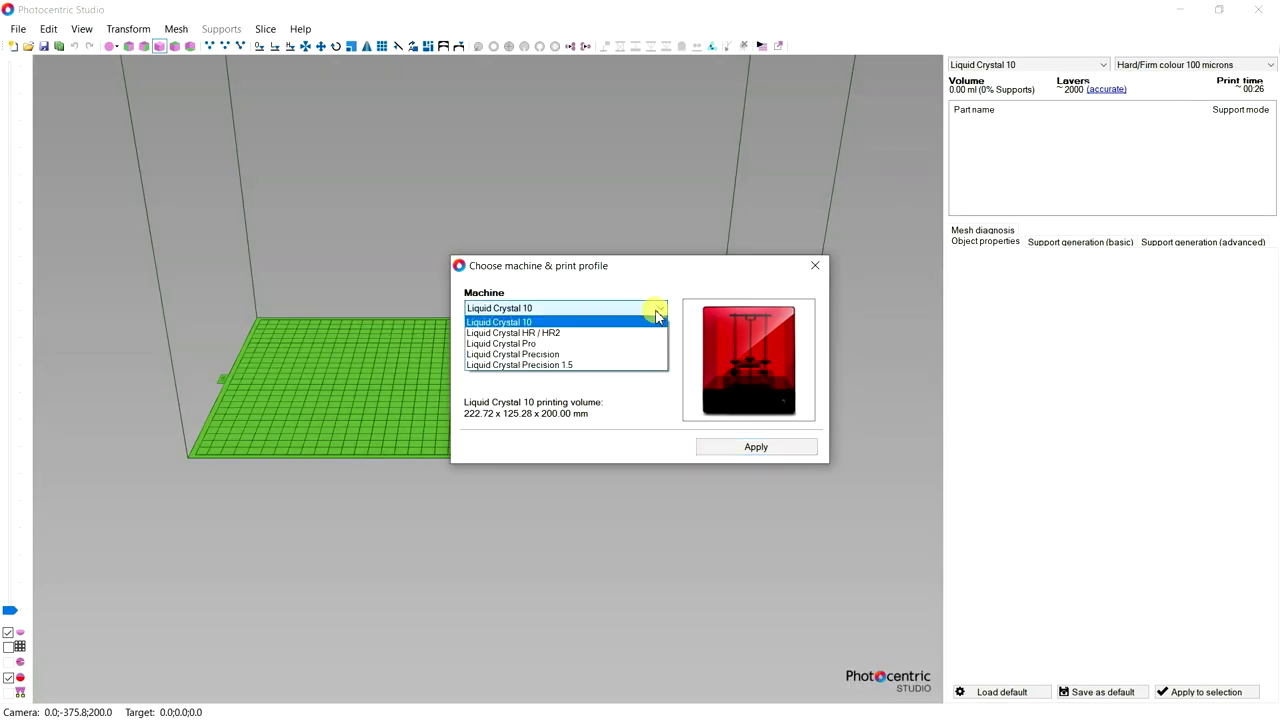
pyautogui.click(566, 334)
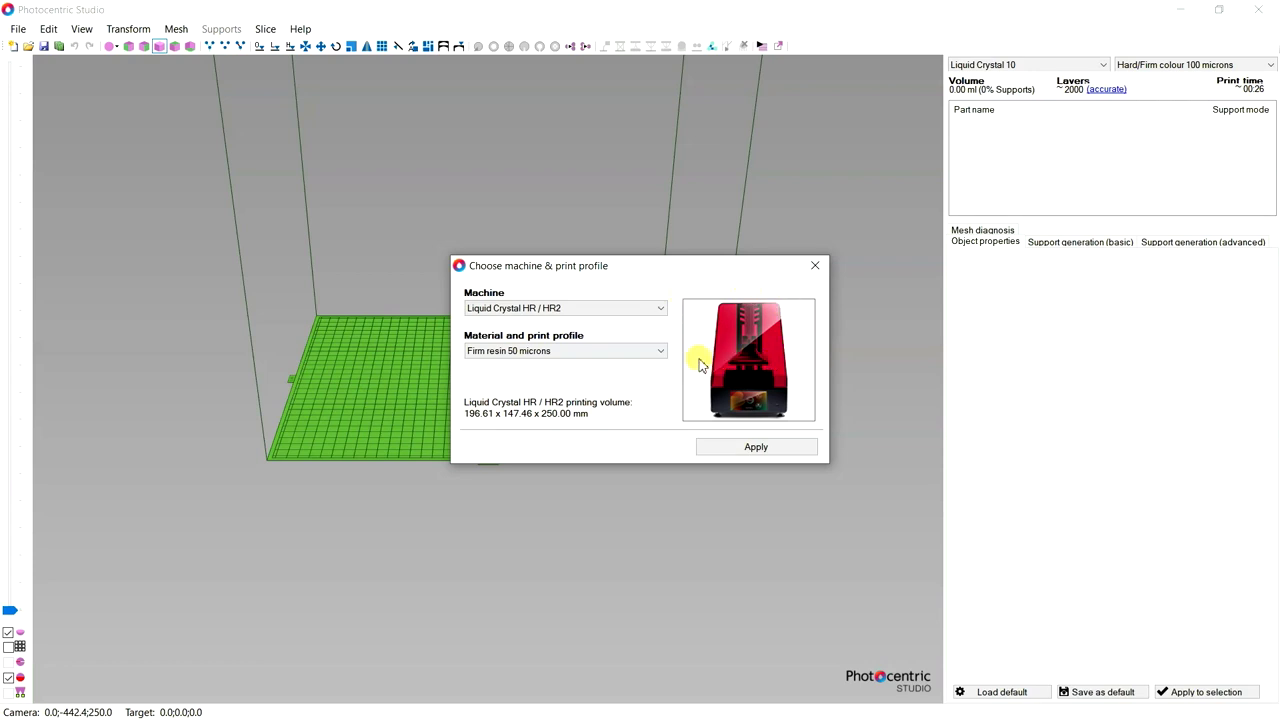
pyautogui.click(658, 352)
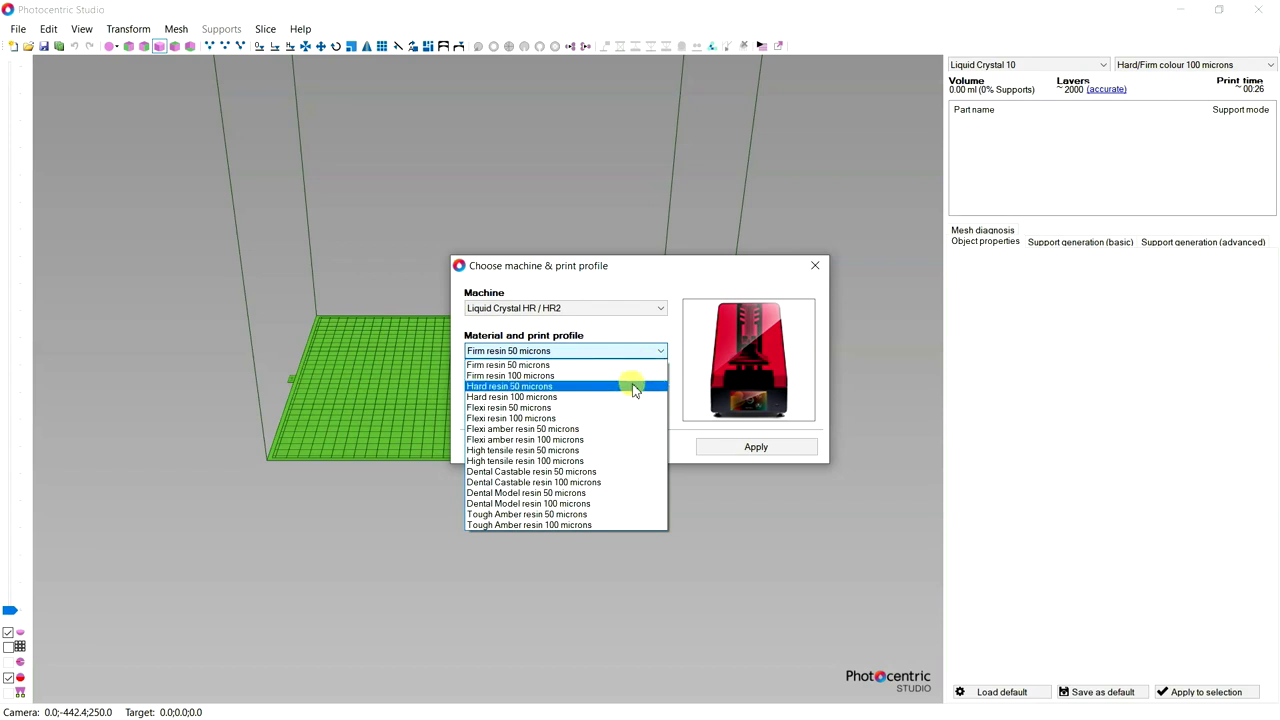
pyautogui.click(632, 387)
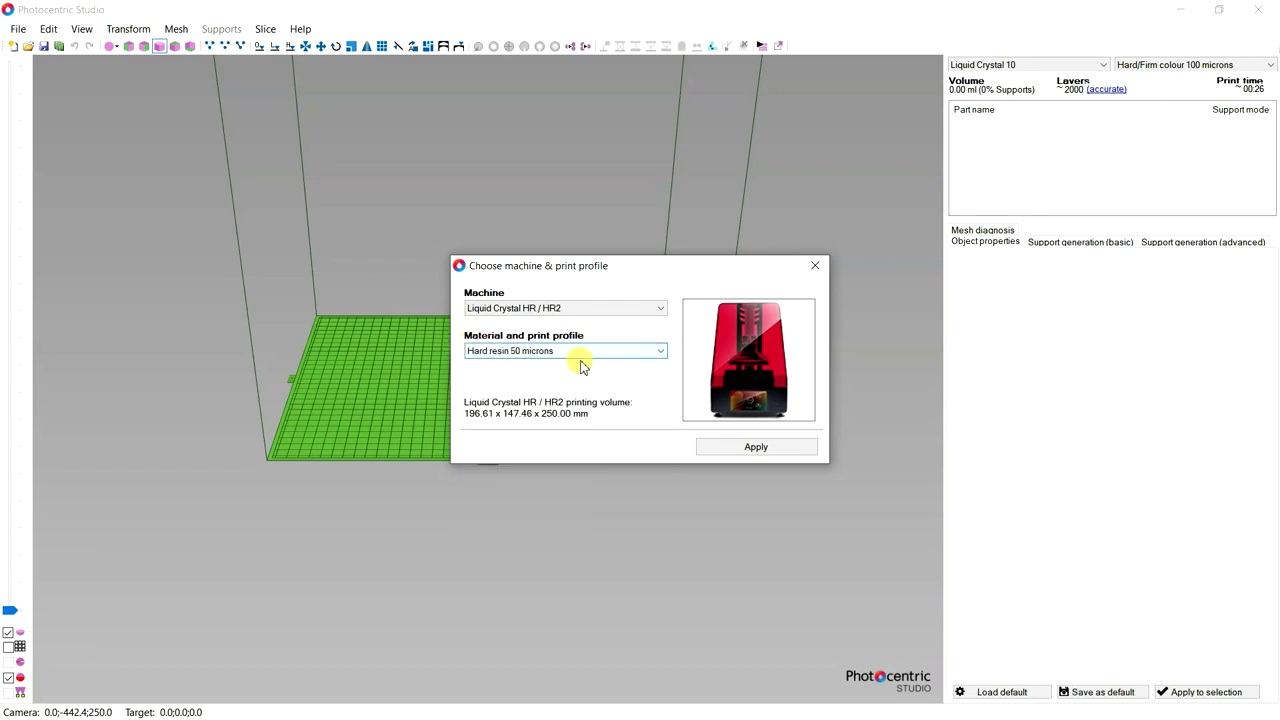
pyautogui.click(729, 450)
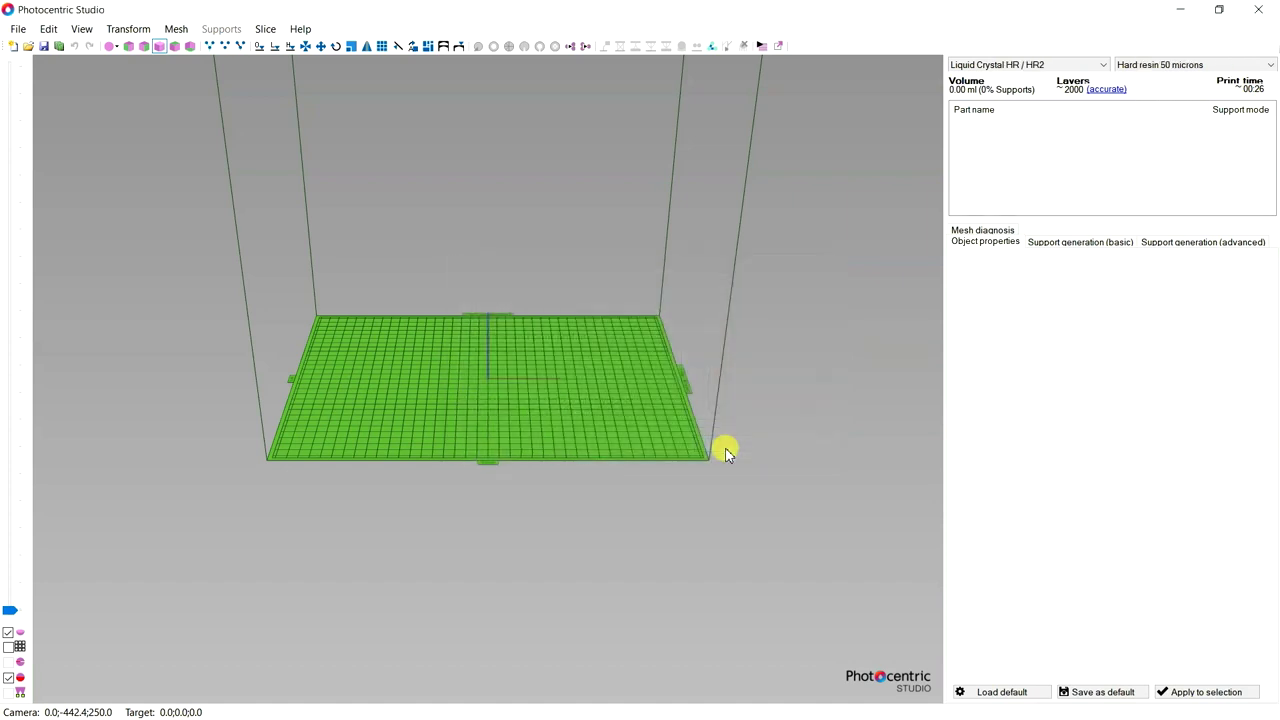
# Inspect the empty build platform up close from an angle and review the available material print profiles without changing the selection
pyautogui.scroll(5, 468, 425)
pyautogui.scroll(-2, 563, 418)
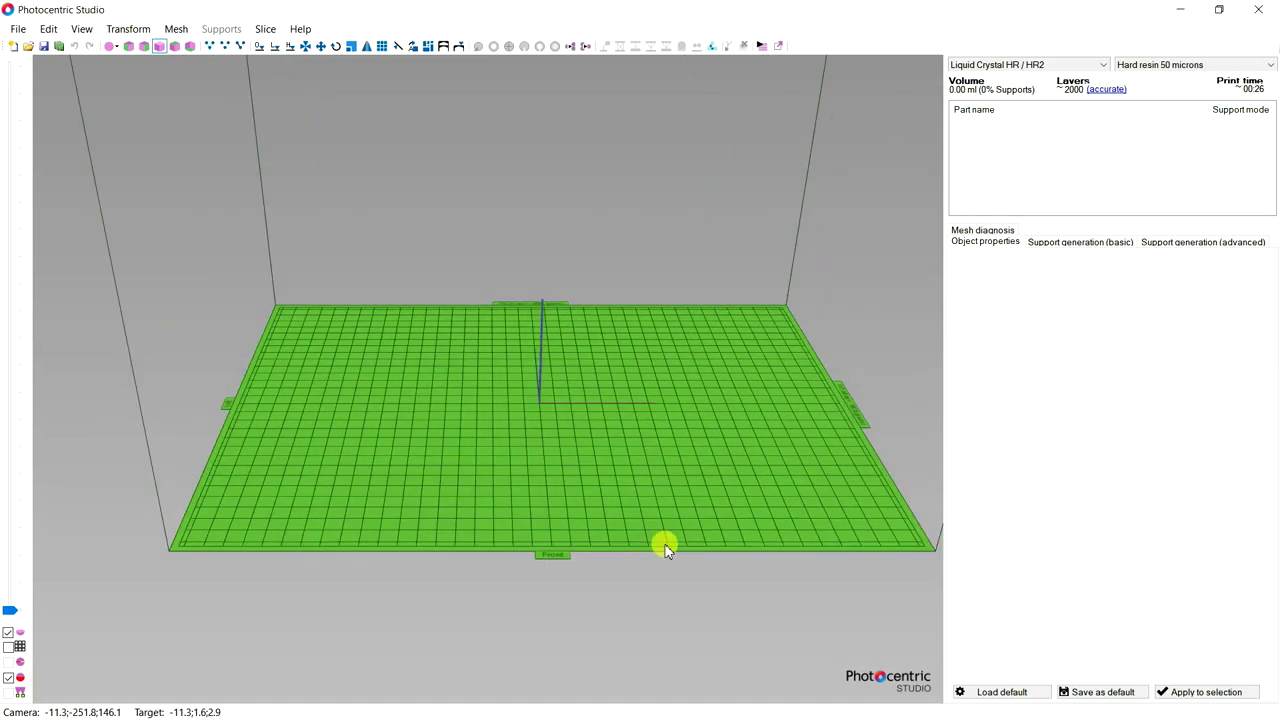
pyautogui.moveTo(760, 488); pyautogui.dragTo(926, 296)
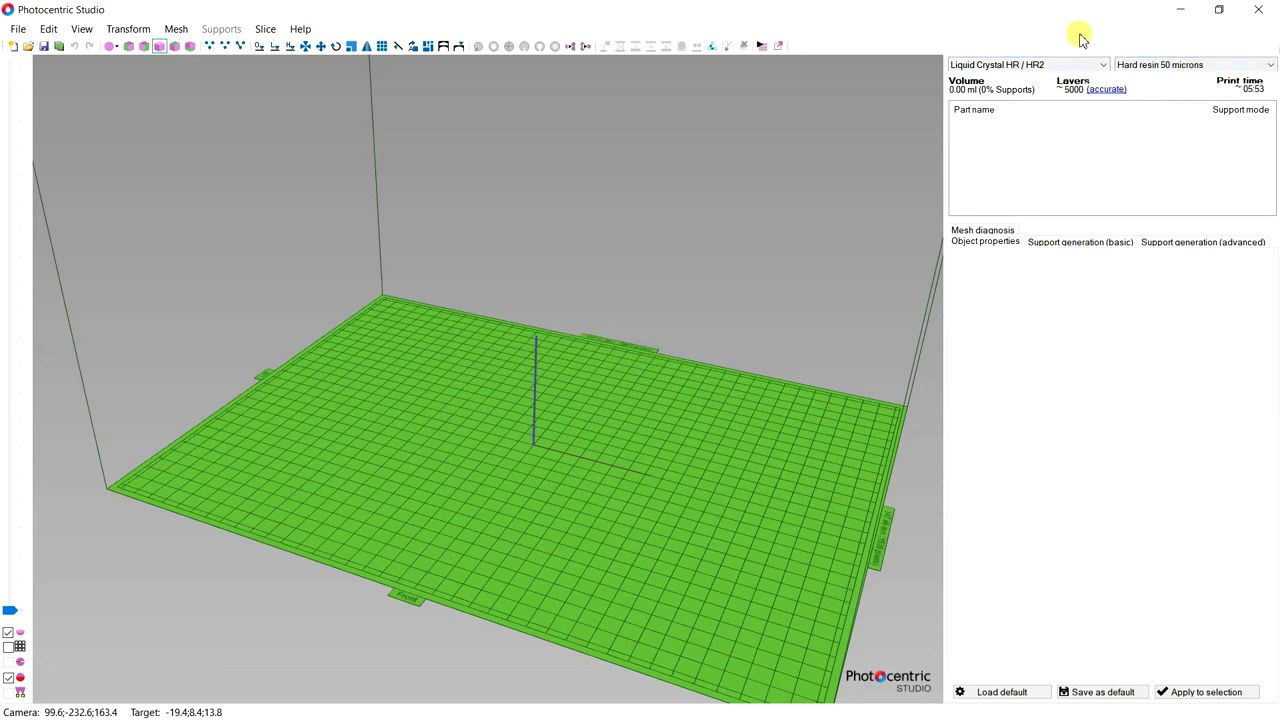
pyautogui.click(1214, 65)
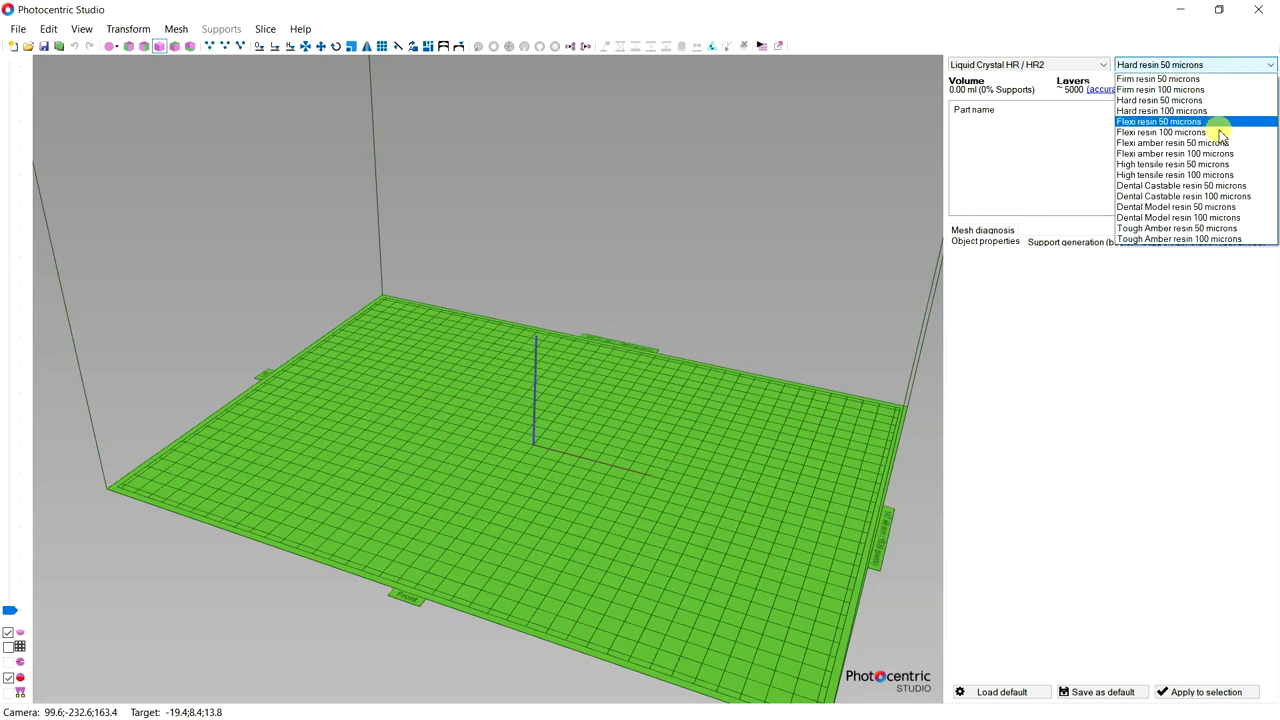
pyautogui.click(1159, 36)
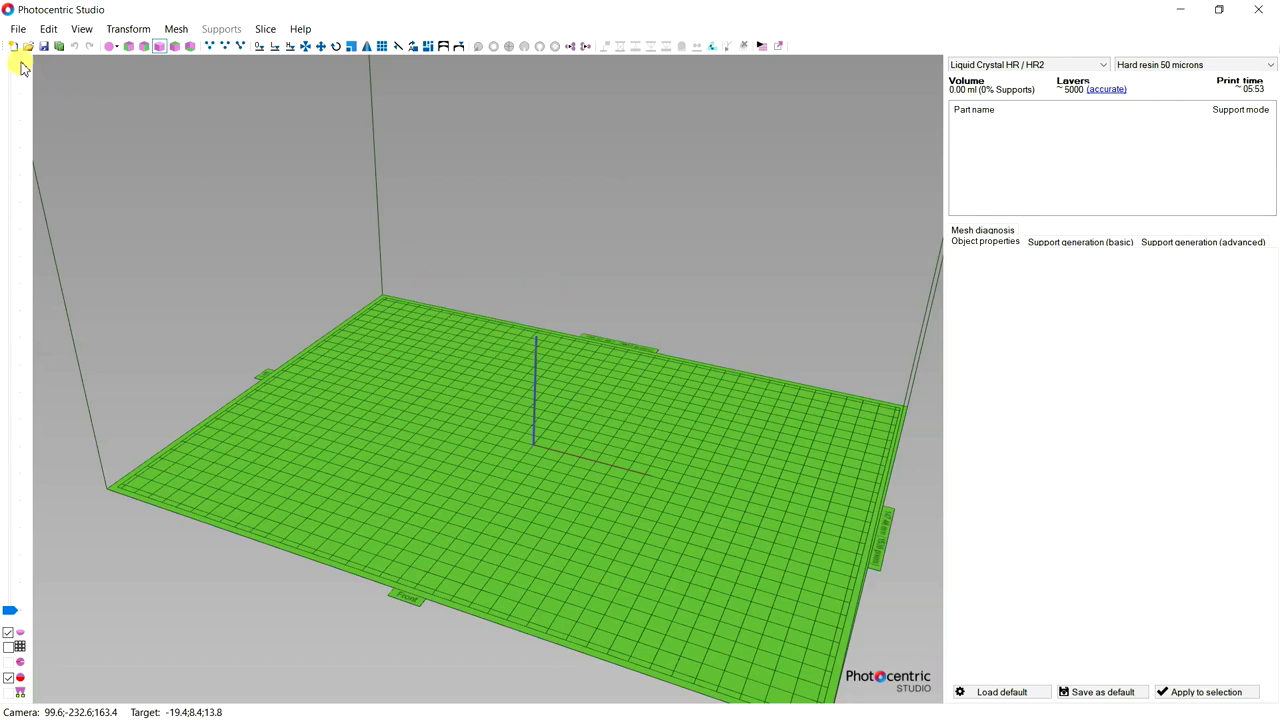
# Open the Halo grunt stand model from the Halo_Grunt_High_Resolution folder onto the build platform
pyautogui.click(18, 30)
pyautogui.click(62, 77)
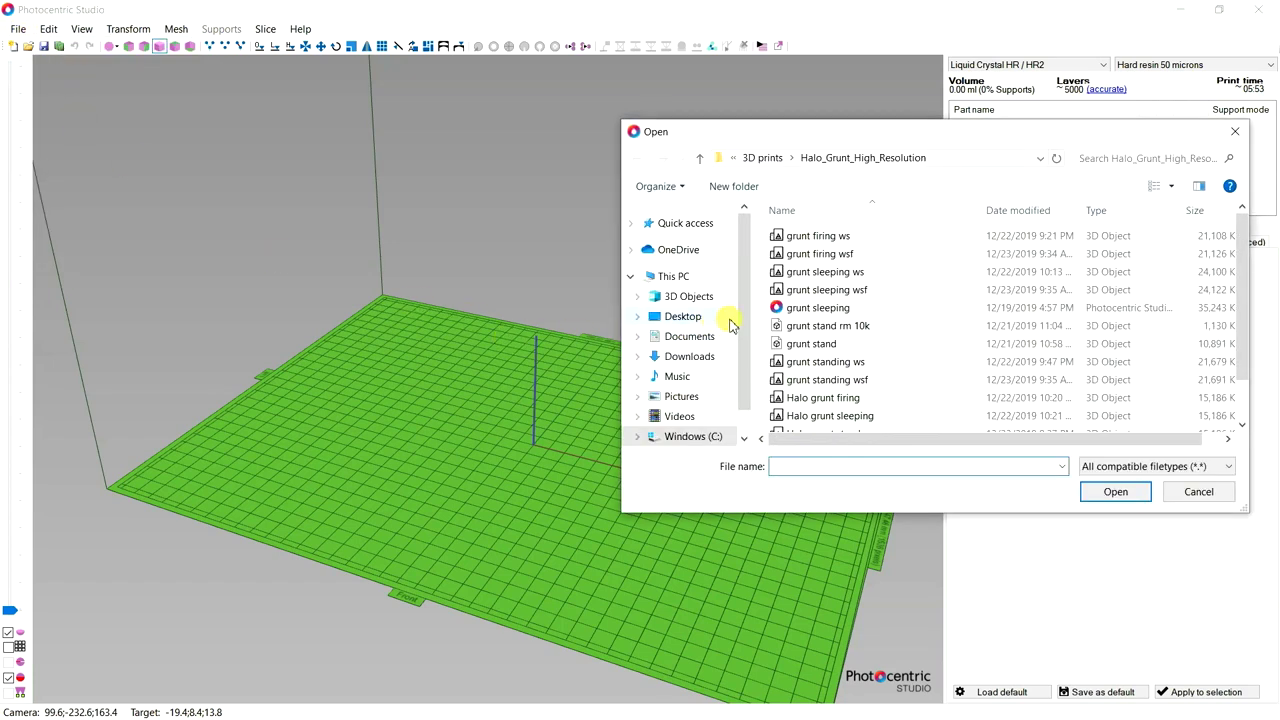
pyautogui.click(884, 381)
pyautogui.scroll(-1, 885, 392)
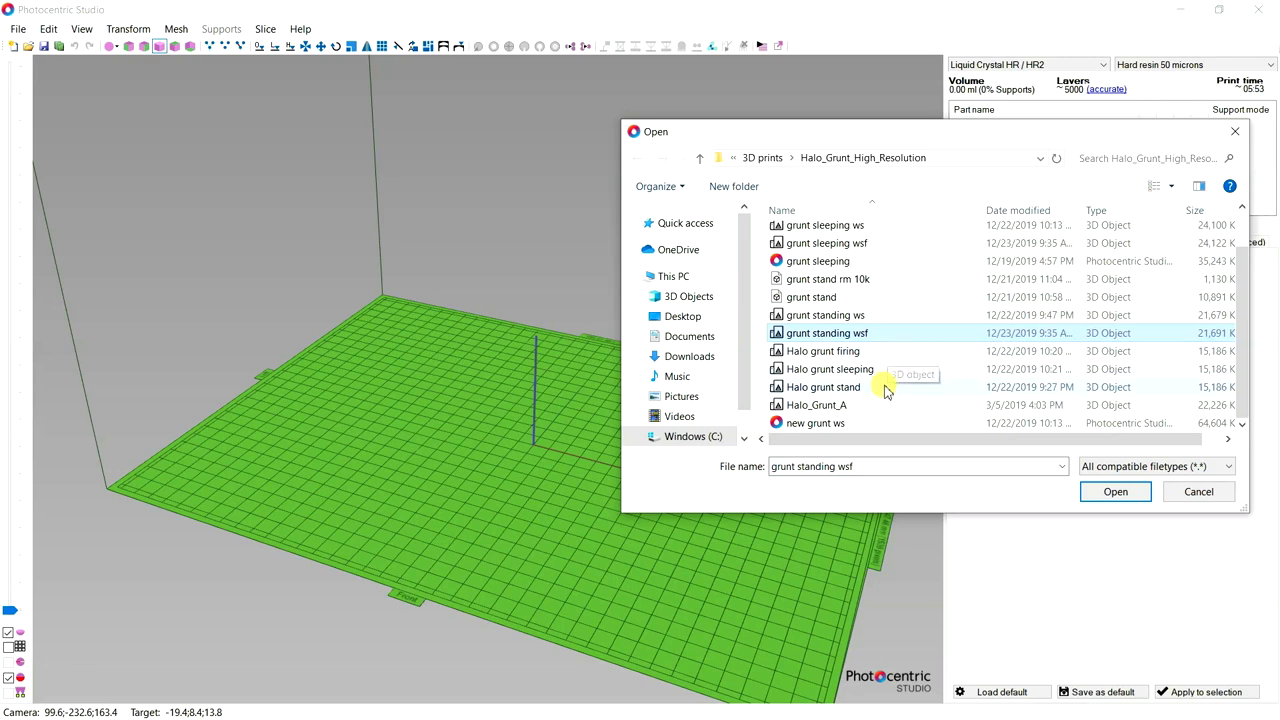
pyautogui.click(884, 388)
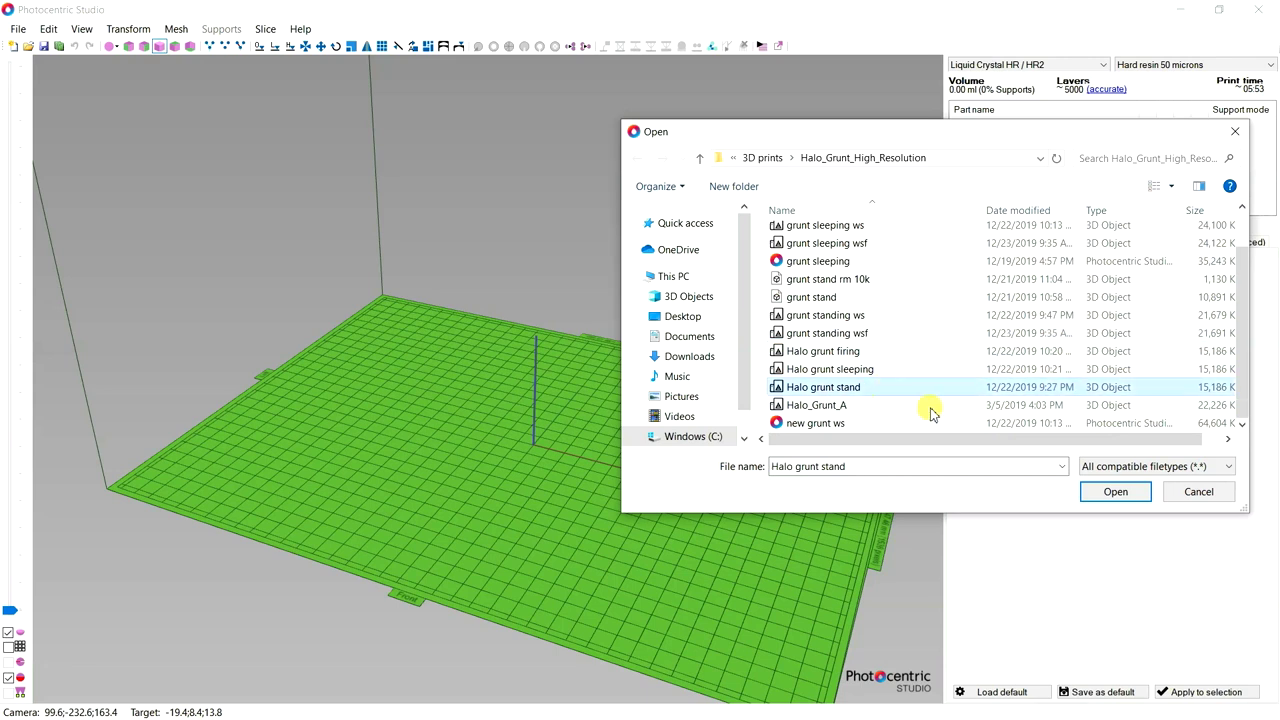
pyautogui.click(1096, 491)
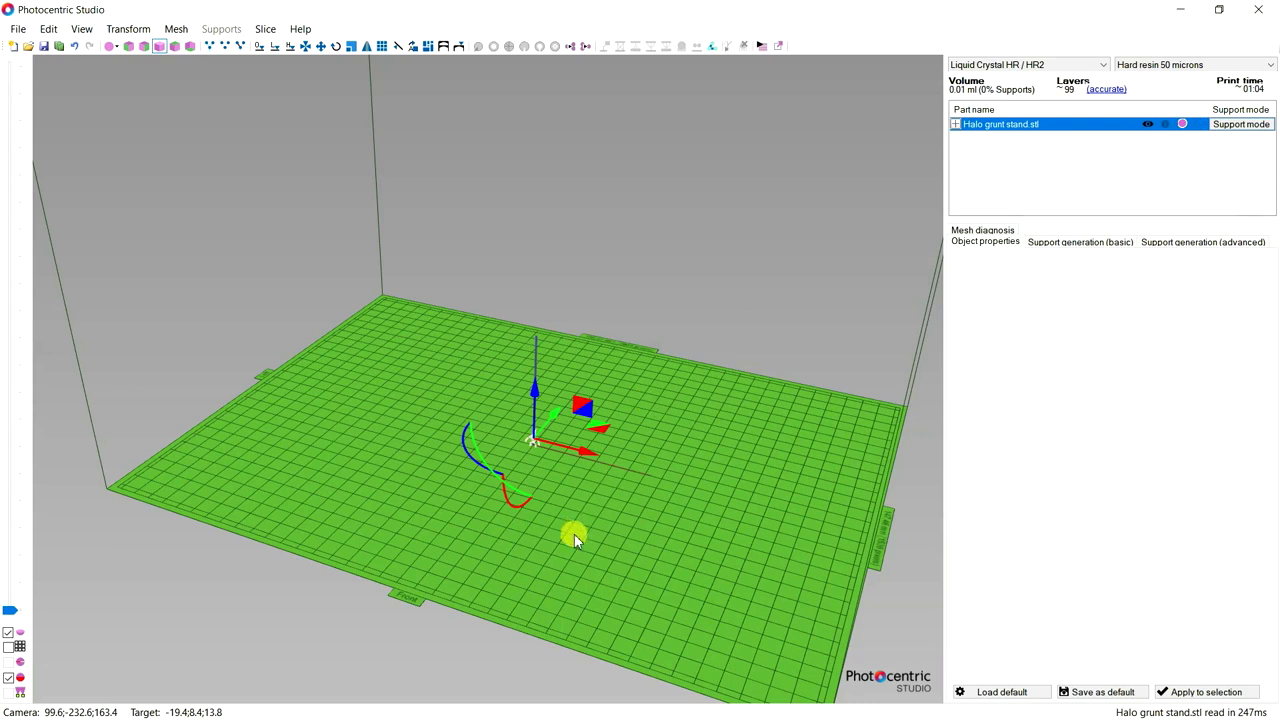